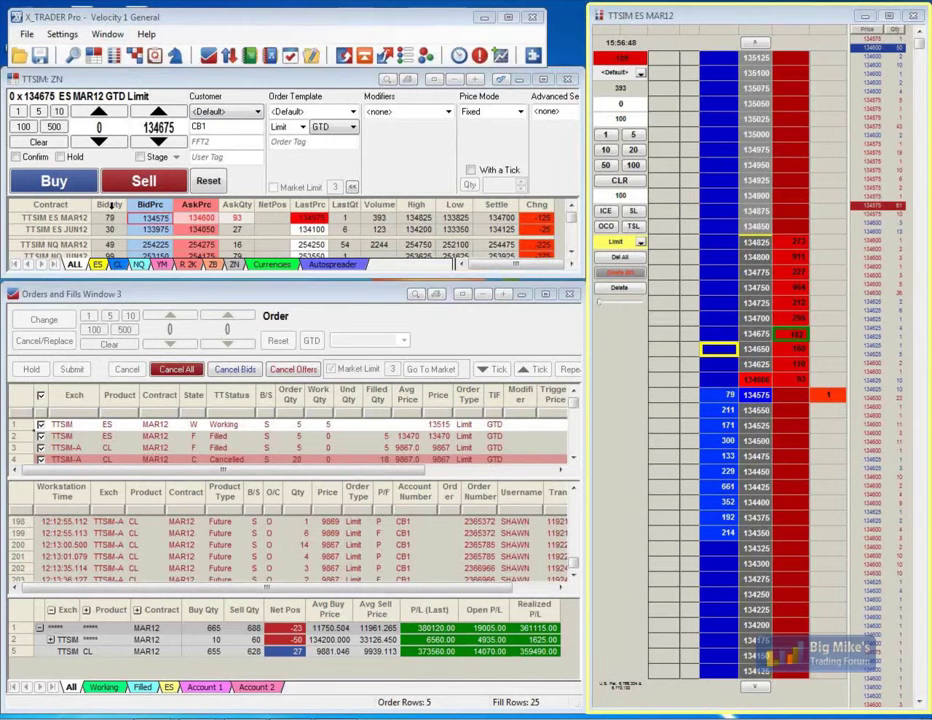
Review the full contract list in an enlarged market grid, plus the ES, CL, Currencies and Autospreader pages
{"action": "left_click_drag", "start_coordinate": [556, 272], "coordinate": [556, 448]}
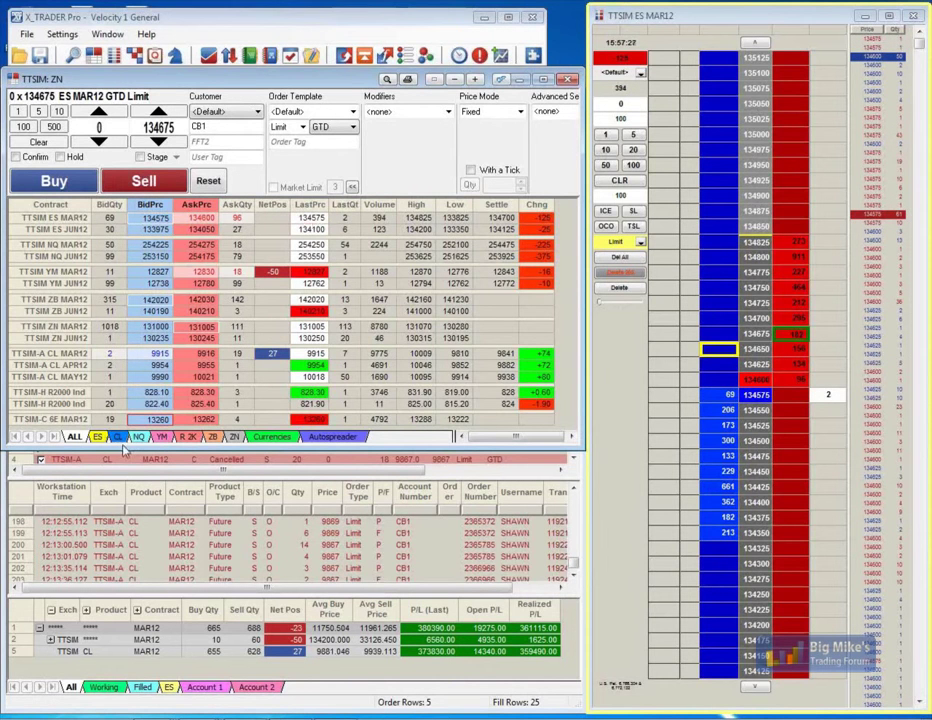
{"action": "left_click_drag", "start_coordinate": [124, 449], "coordinate": [148, 278]}
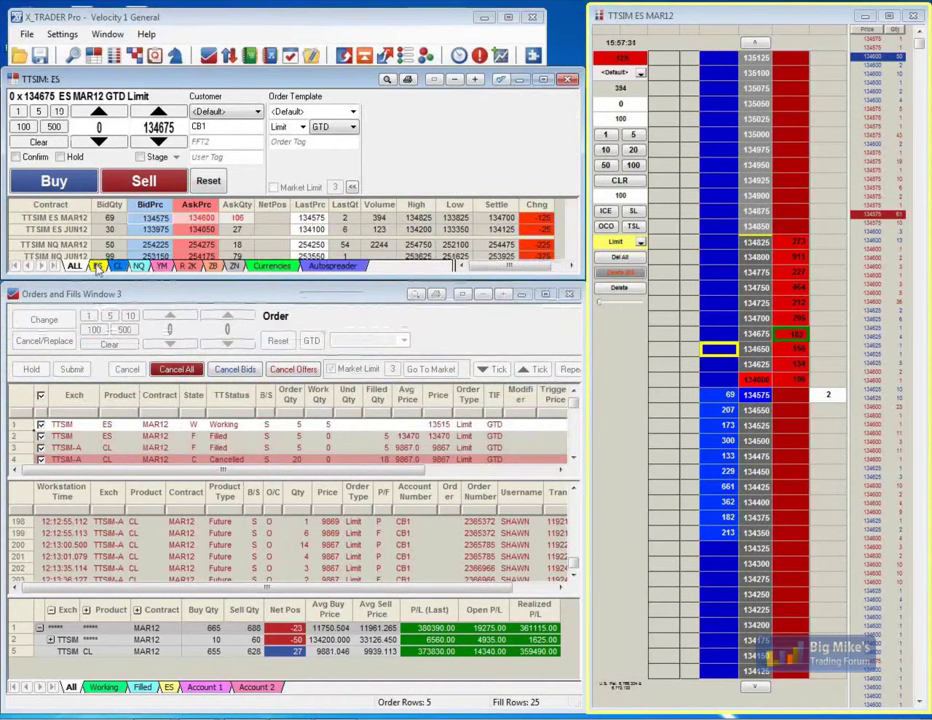
{"action": "left_click", "coordinate": [99, 266]}
{"action": "left_click", "coordinate": [120, 266]}
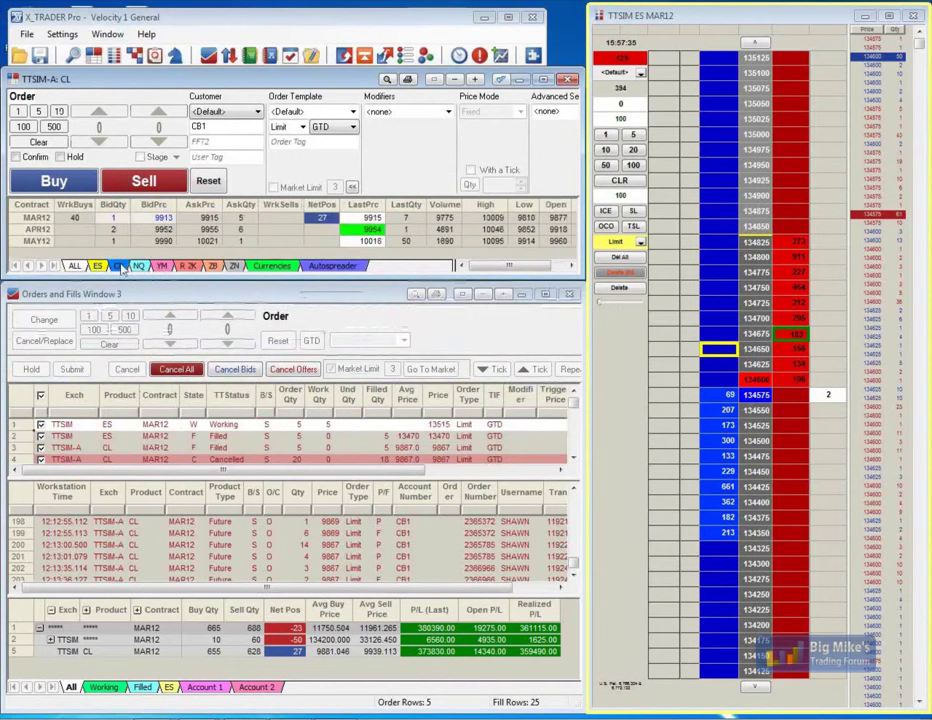
{"action": "left_click", "coordinate": [275, 266]}
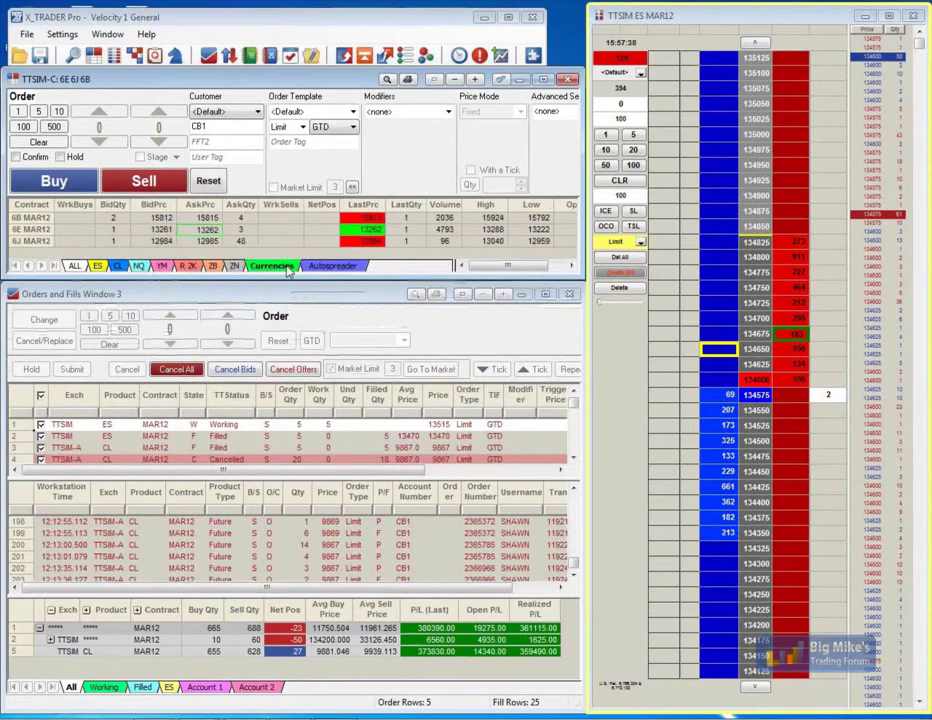
{"action": "left_click", "coordinate": [329, 267]}
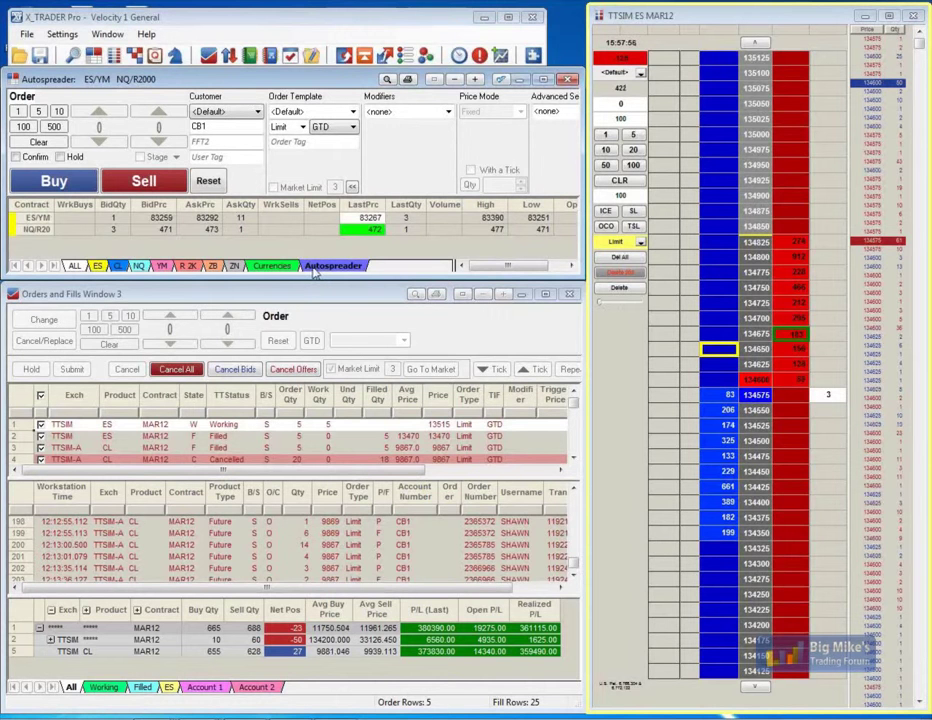
{"action": "left_click", "coordinate": [74, 266]}
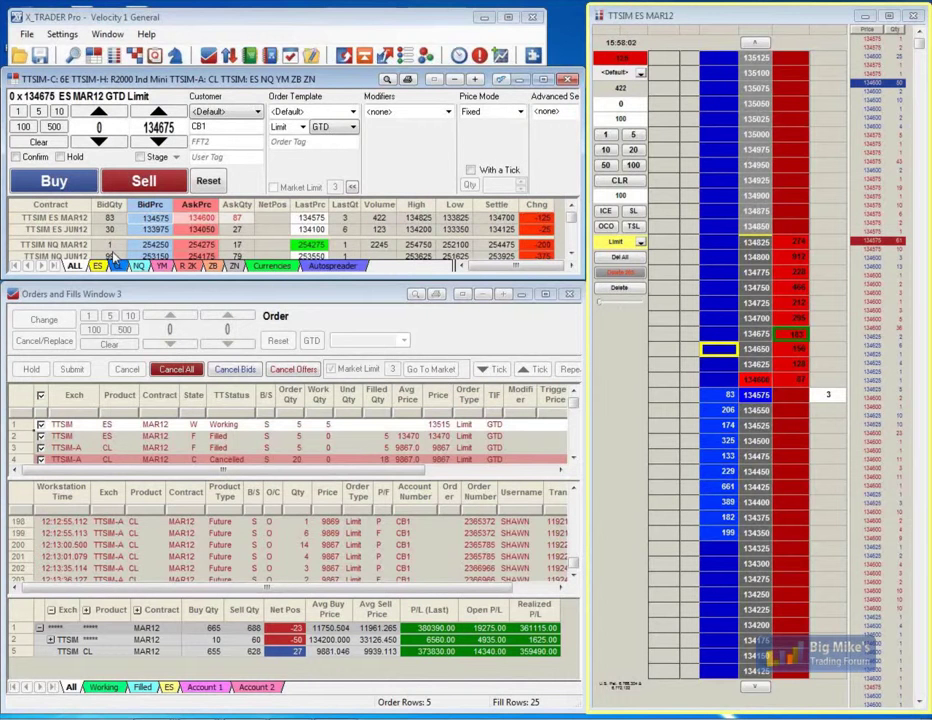
Place a GTD limit order from the market grid to sell 5 ES MAR12 at 134725
{"action": "left_click", "coordinate": [203, 219]}
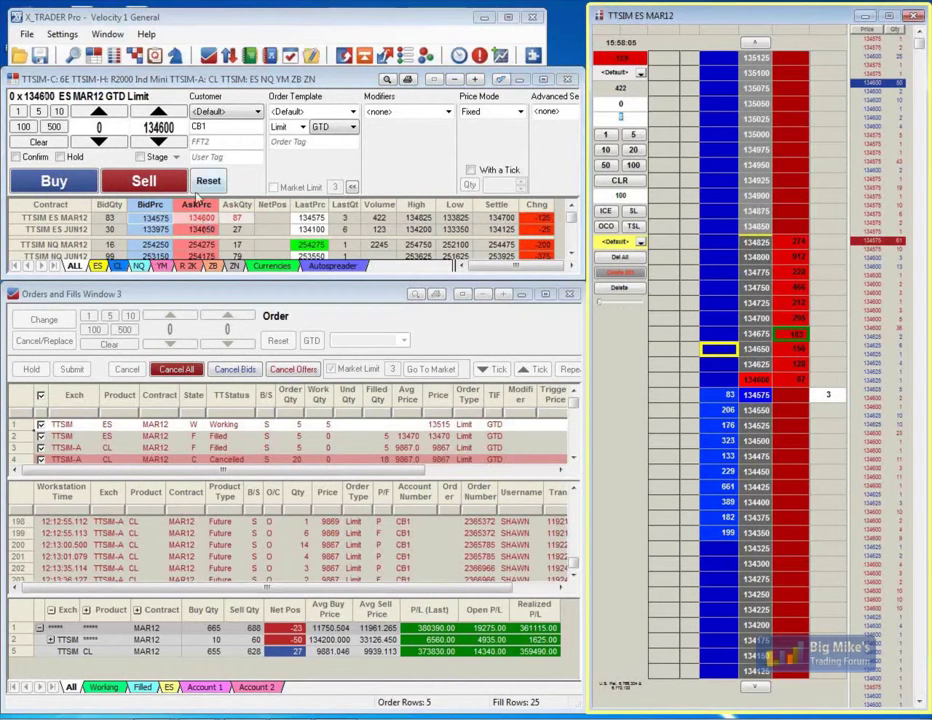
{"action": "left_click", "coordinate": [158, 112]}
{"action": "left_click", "coordinate": [158, 112]}
{"action": "left_click", "coordinate": [158, 112]}
{"action": "left_click", "coordinate": [158, 112]}
{"action": "left_click", "coordinate": [158, 112]}
{"action": "double_click", "coordinate": [158, 127]}
{"action": "left_click", "coordinate": [38, 112]}
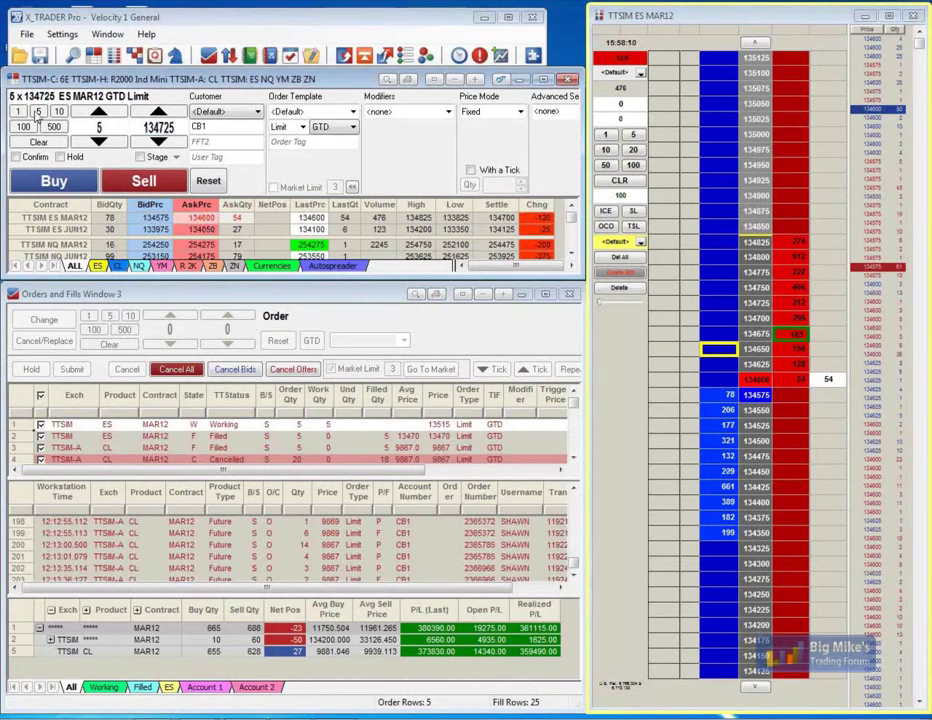
{"action": "left_click", "coordinate": [128, 181]}
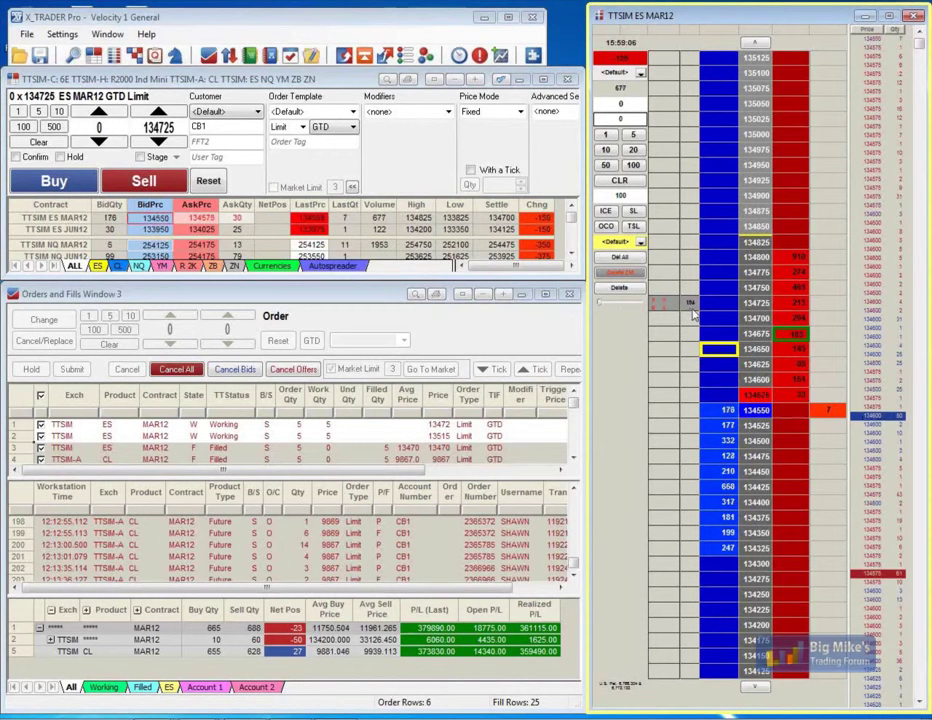
Place a 1-lot buy limit order at 134450 in the ES MAR12 price ladder and view its order details
{"action": "left_click", "coordinate": [606, 135]}
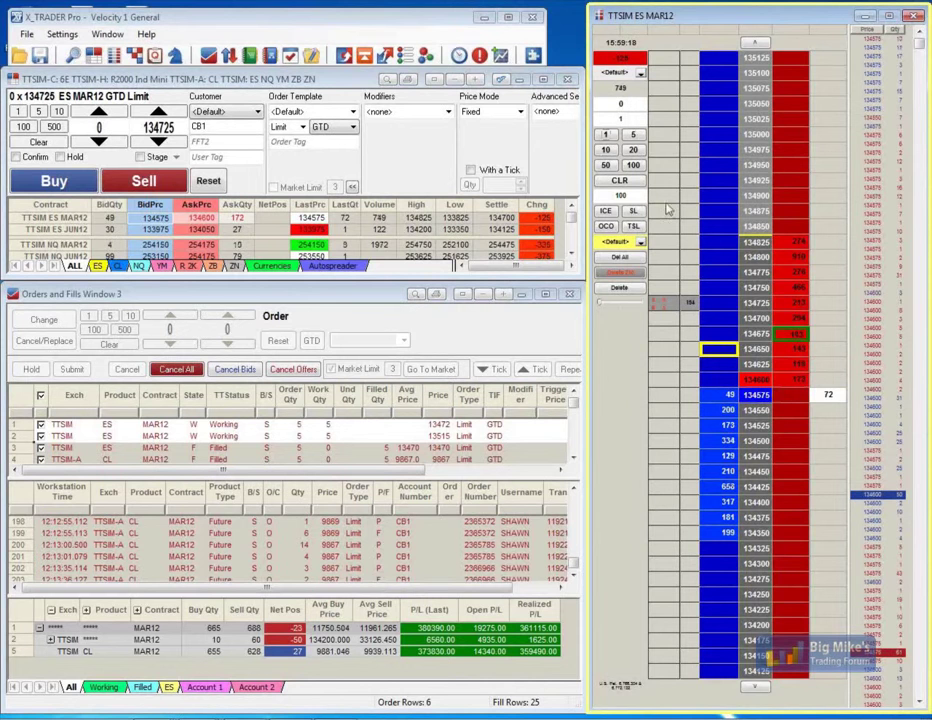
{"action": "left_click", "coordinate": [722, 476]}
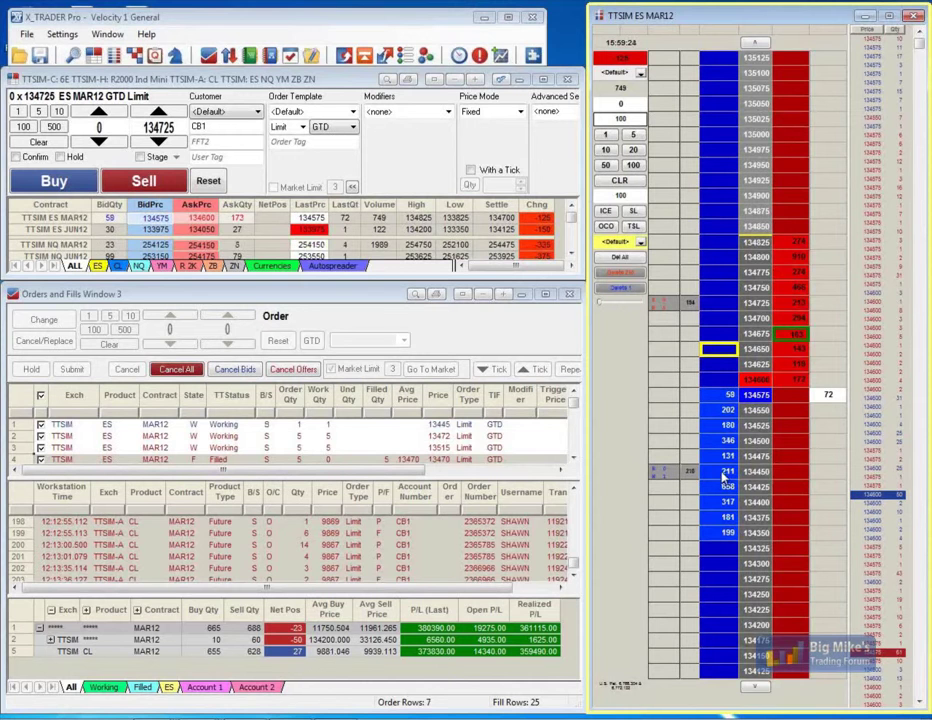
{"action": "mouse_move", "coordinate": [660, 476]}
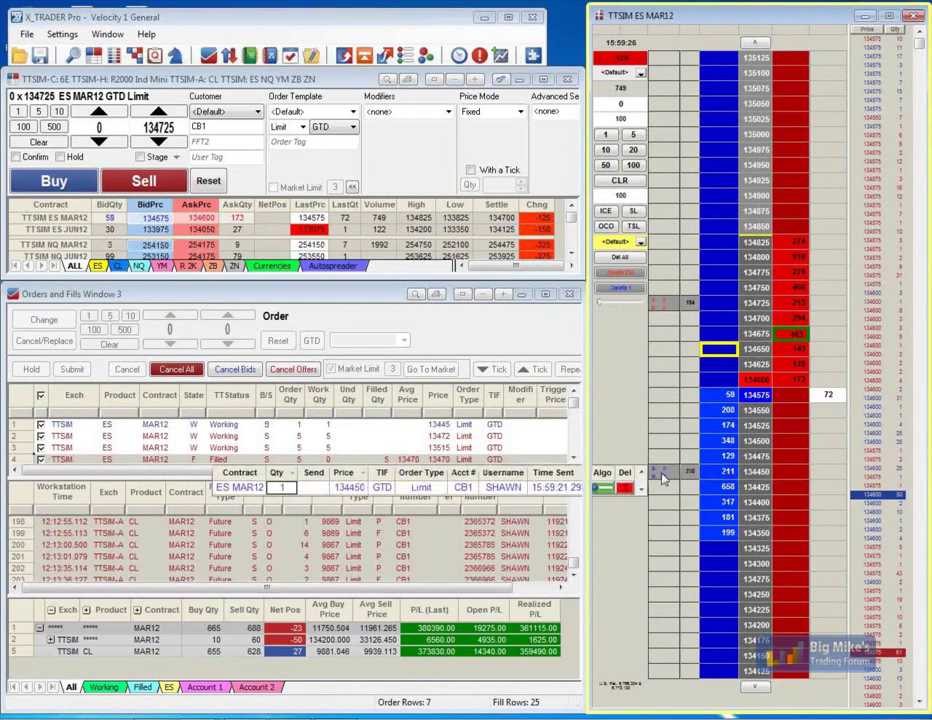
Move the working 1-lot ES MAR12 buy order to 134550 and delete it
{"action": "mouse_move", "coordinate": [663, 418]}
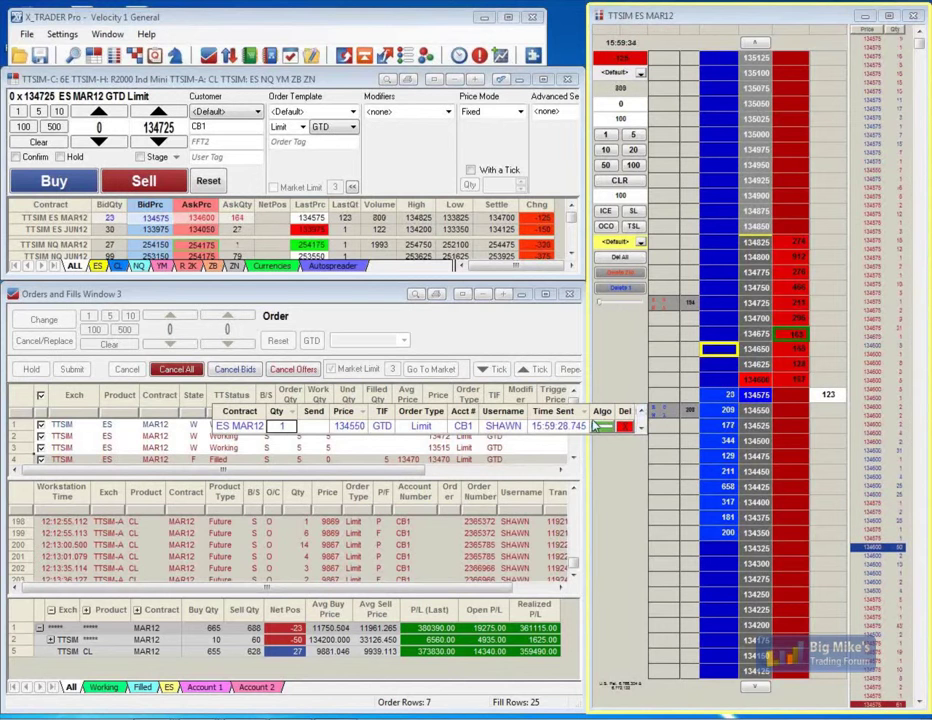
{"action": "left_click", "coordinate": [673, 418]}
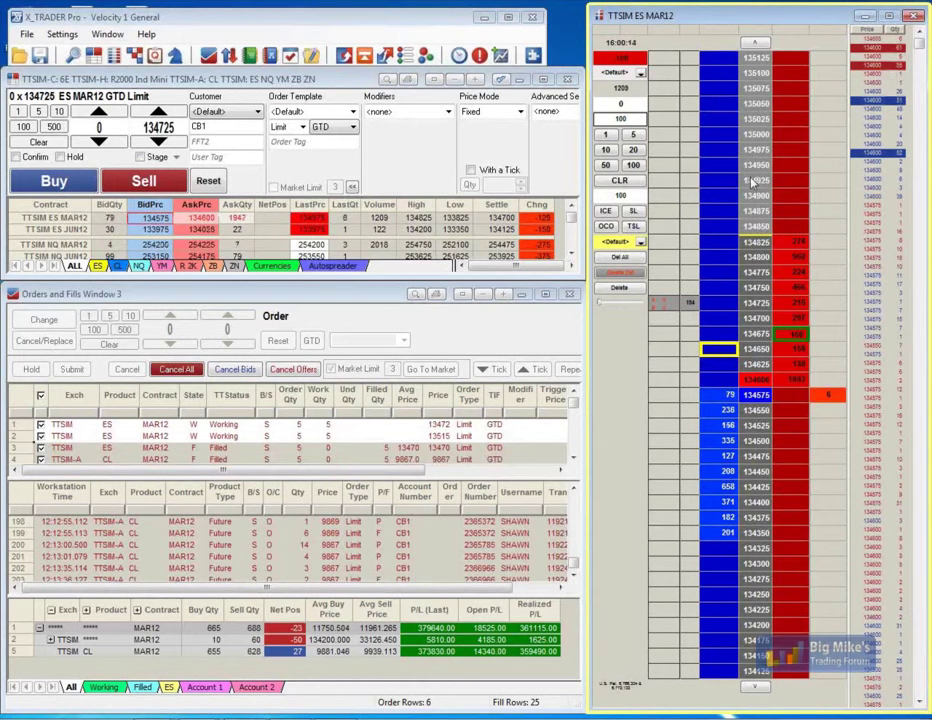
Place a 5-lot stop-limit buy order triggering at 135000 in the ES MAR12 ladder
{"action": "left_click", "coordinate": [636, 212]}
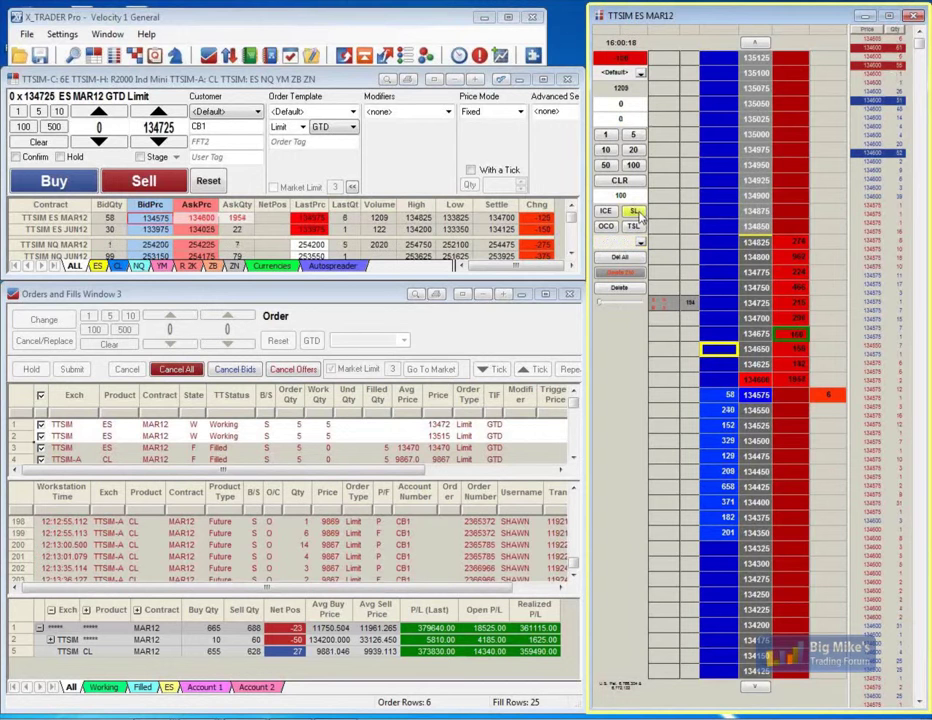
{"action": "left_click", "coordinate": [634, 136]}
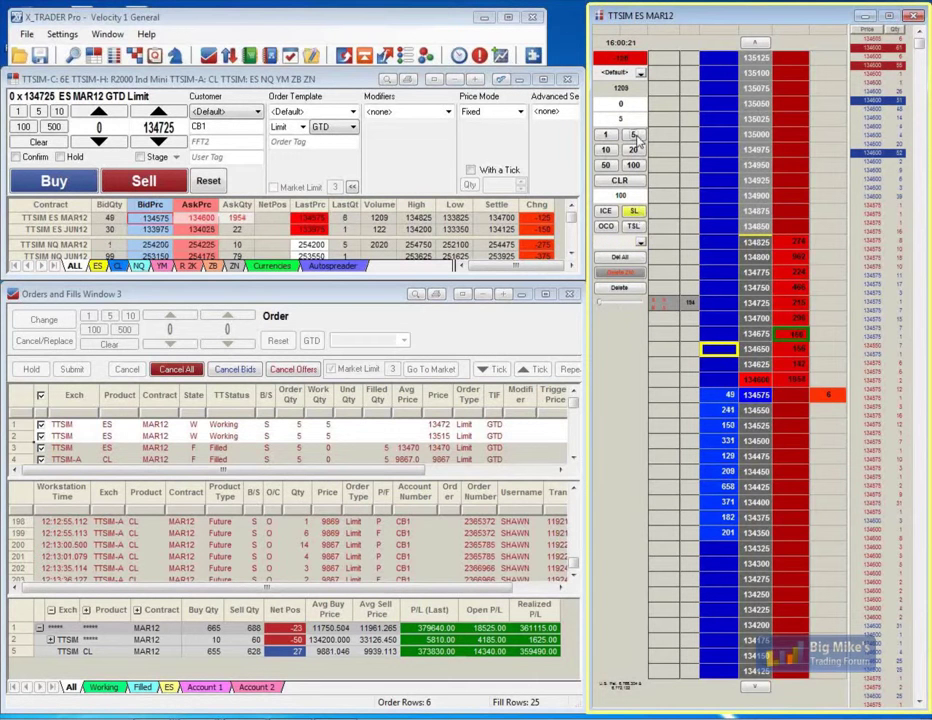
{"action": "left_click", "coordinate": [722, 141]}
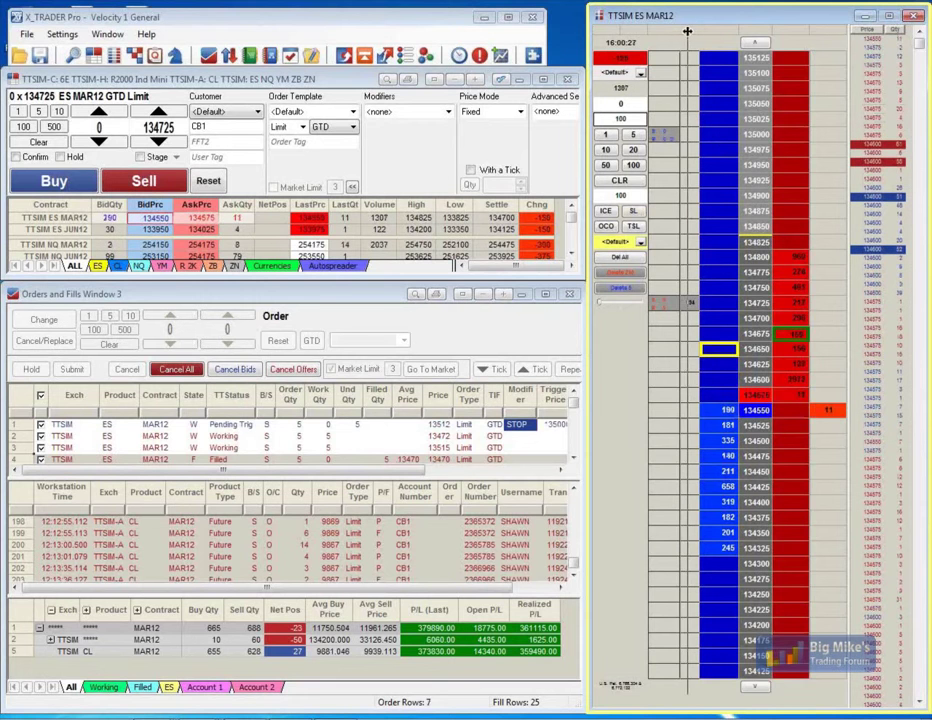
Delete the buy stop order at 135000 and the 5-lot sell order at 134725 from the ladder
{"action": "mouse_move", "coordinate": [665, 148]}
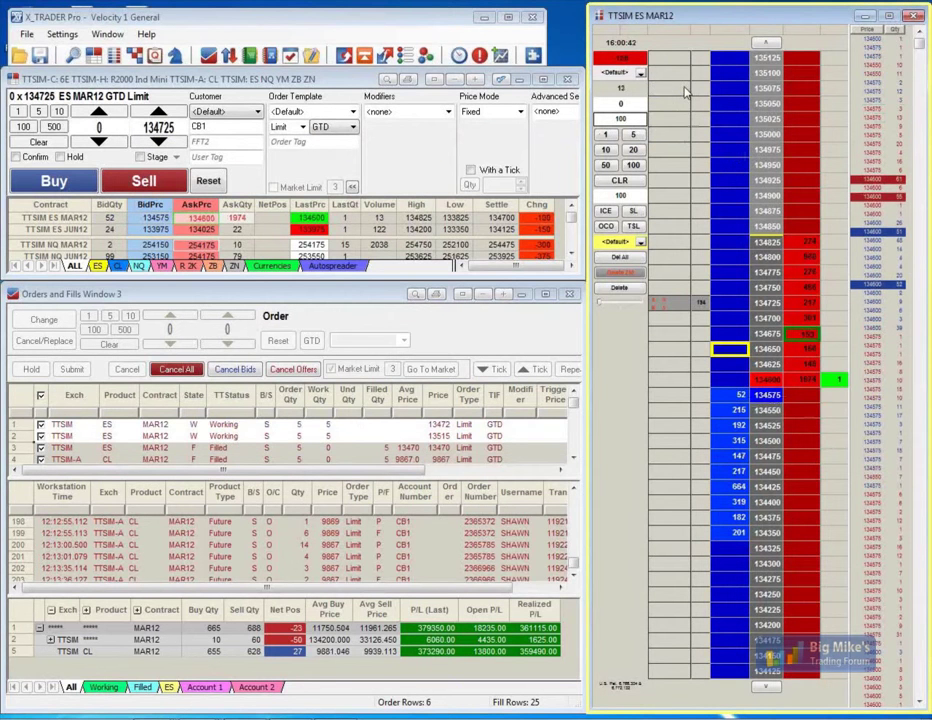
{"action": "left_click", "coordinate": [679, 306]}
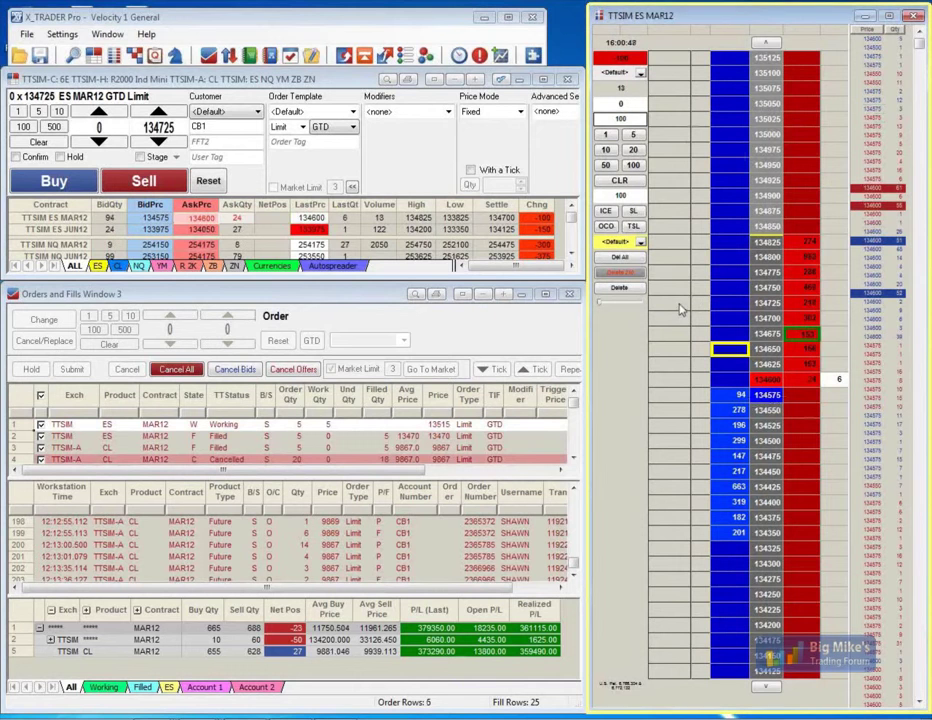
Place an OCO pair of 100-lot ES MAR12 sell orders, limit at 134950 and stop at 134325, and delete the pair
{"action": "left_click", "coordinate": [606, 226]}
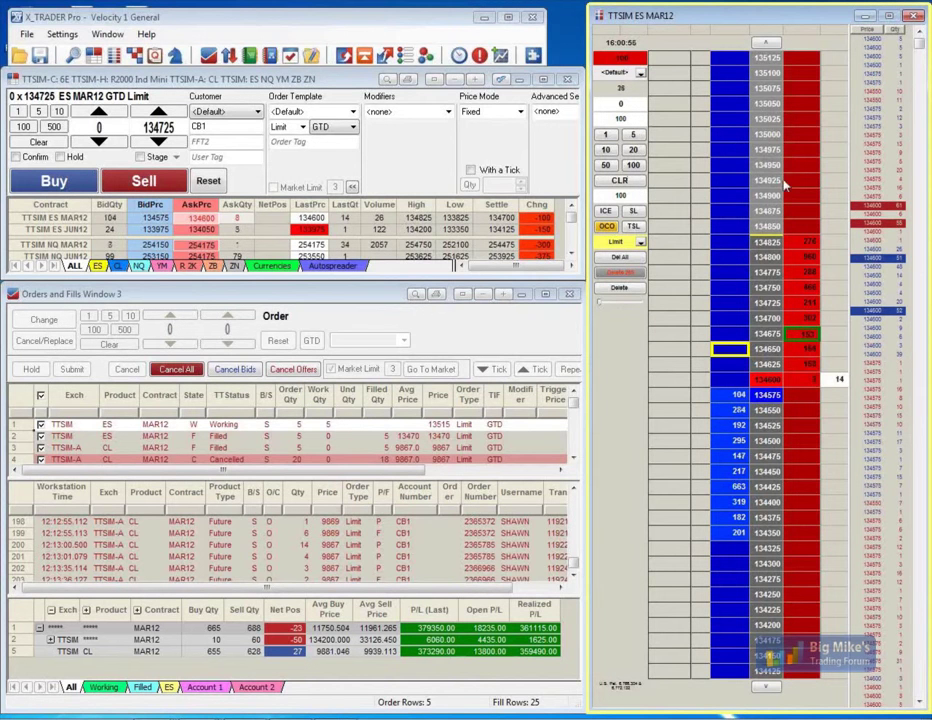
{"action": "scroll", "coordinate": [806, 170], "scroll_direction": "up", "scroll_amount": 11}
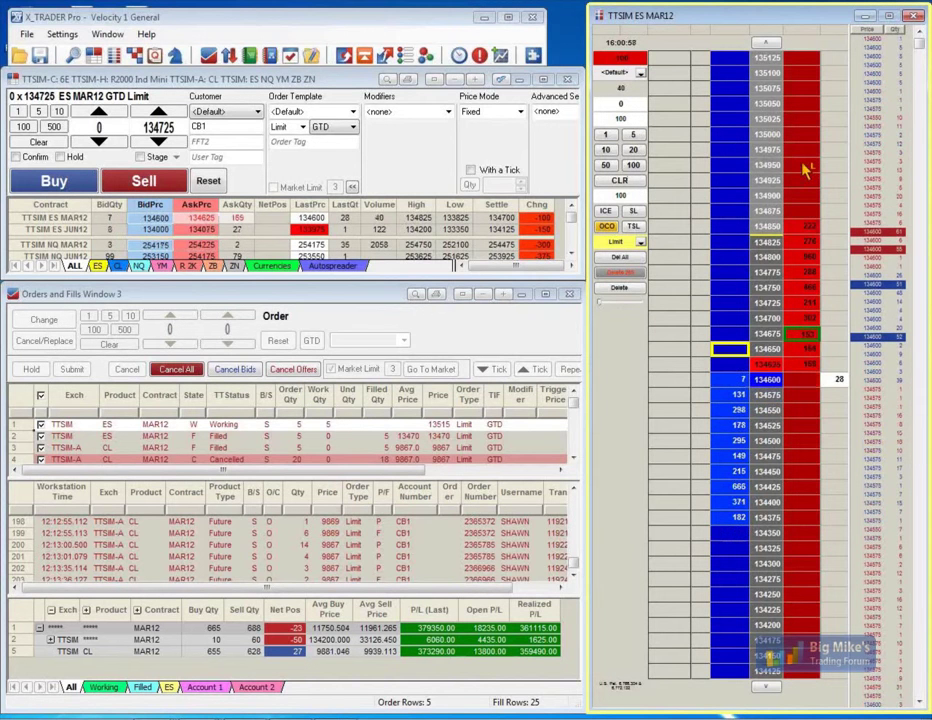
{"action": "left_click", "coordinate": [807, 170]}
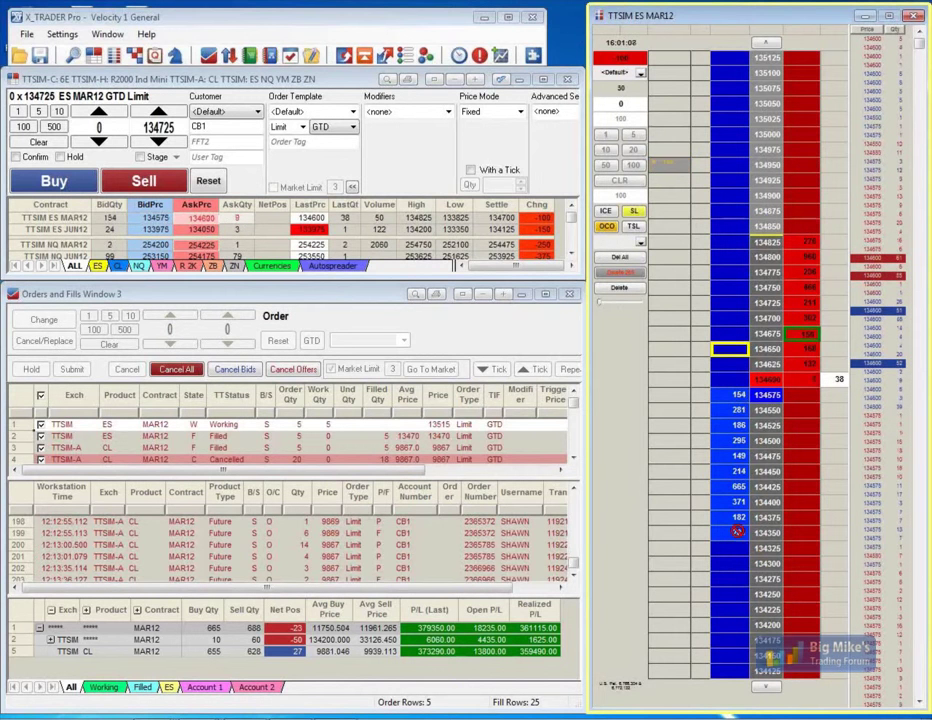
{"action": "left_click", "coordinate": [800, 553]}
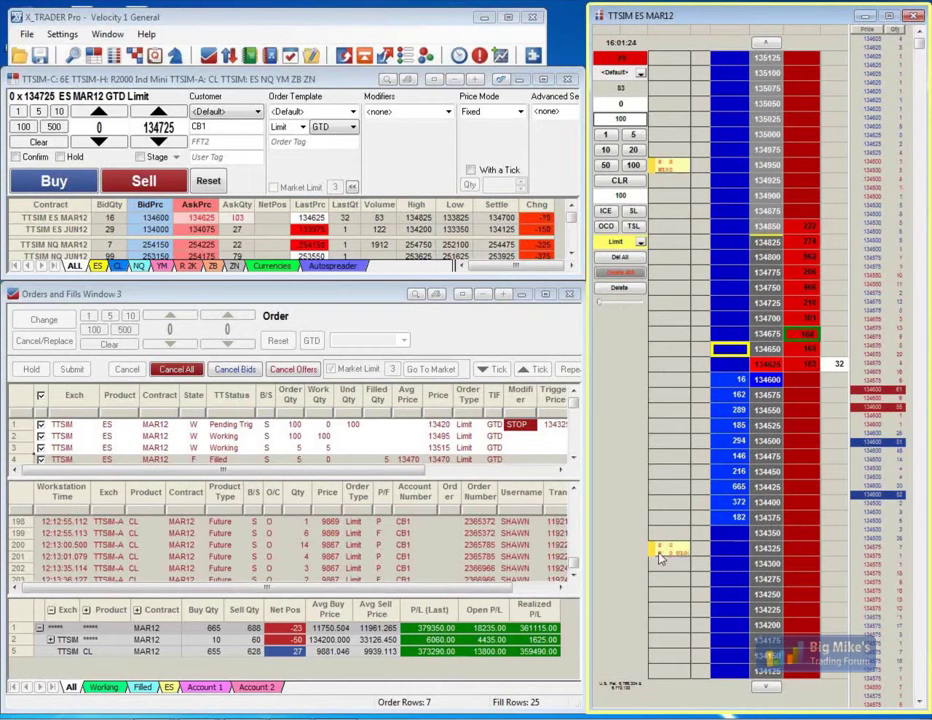
{"action": "left_click", "coordinate": [659, 549]}
Place a 100-lot iceberg buy order at 134475 with 10 lots disclosed in the ES MAR12 ladder and delete it
{"action": "left_click", "coordinate": [606, 211]}
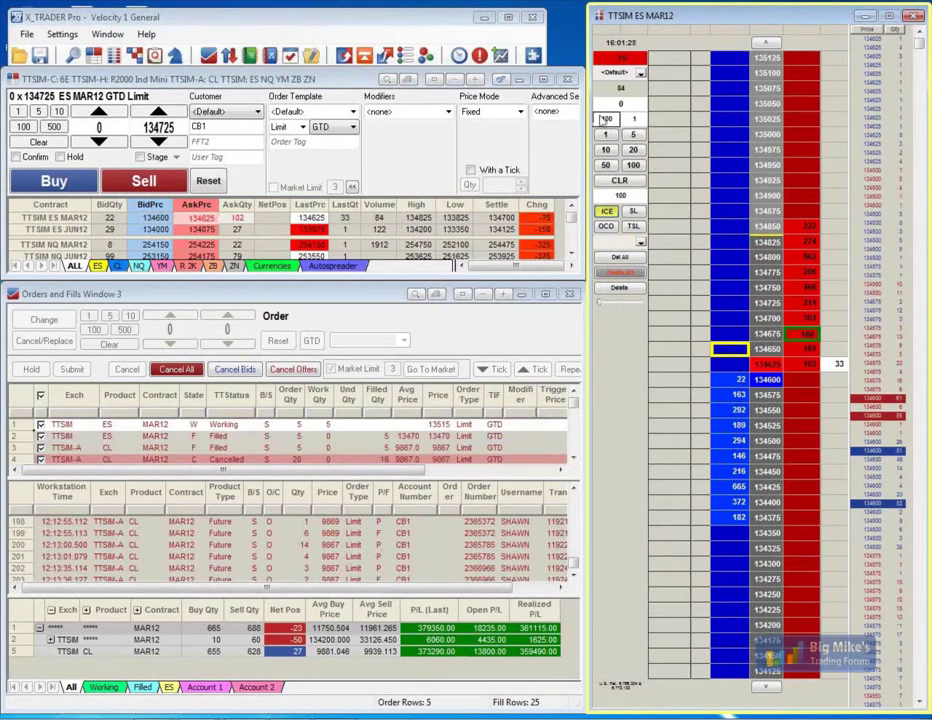
{"action": "left_click", "coordinate": [612, 152]}
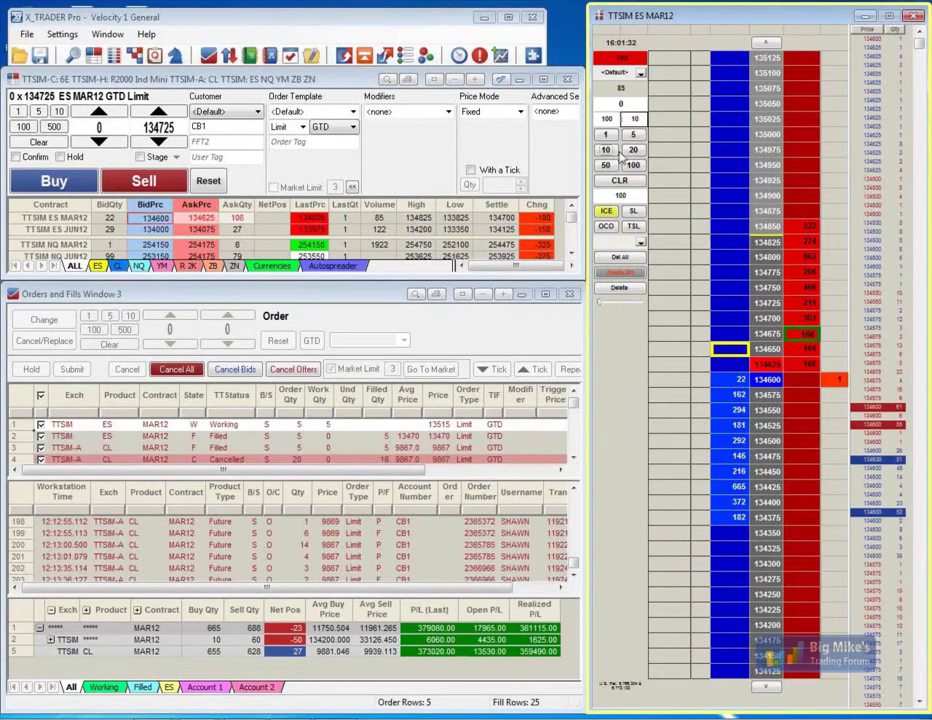
{"action": "left_click", "coordinate": [731, 456]}
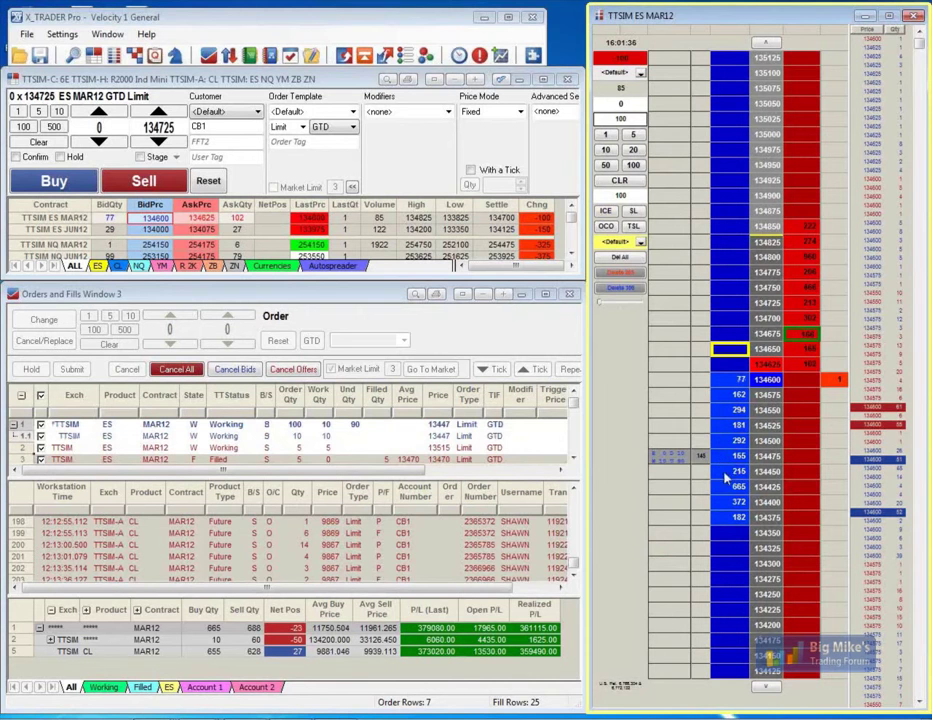
{"action": "mouse_move", "coordinate": [680, 468]}
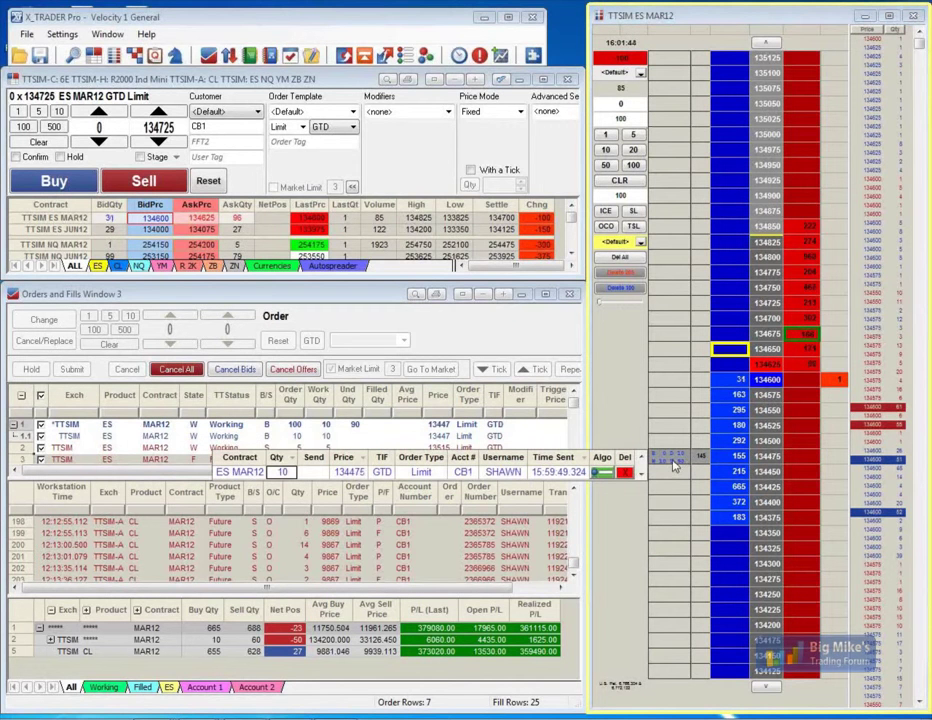
Sell 5 ES MAR12 at a 134500 limit from the ladder with ACCOUNT 2 as the customer
{"action": "left_click", "coordinate": [641, 74]}
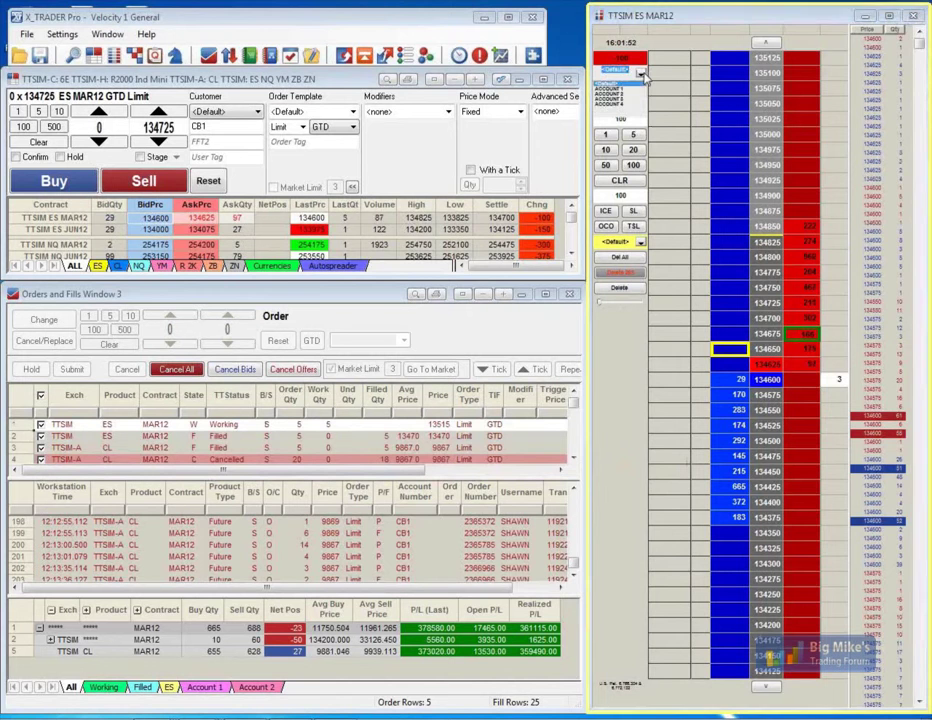
{"action": "left_click", "coordinate": [634, 89]}
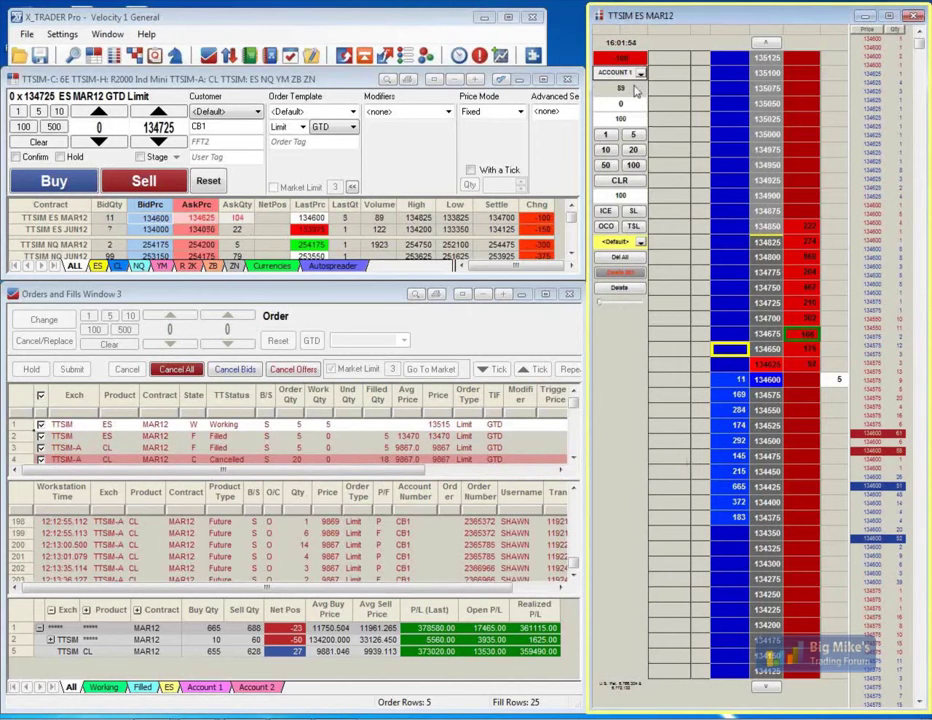
{"action": "left_click", "coordinate": [641, 75]}
{"action": "left_click", "coordinate": [636, 99]}
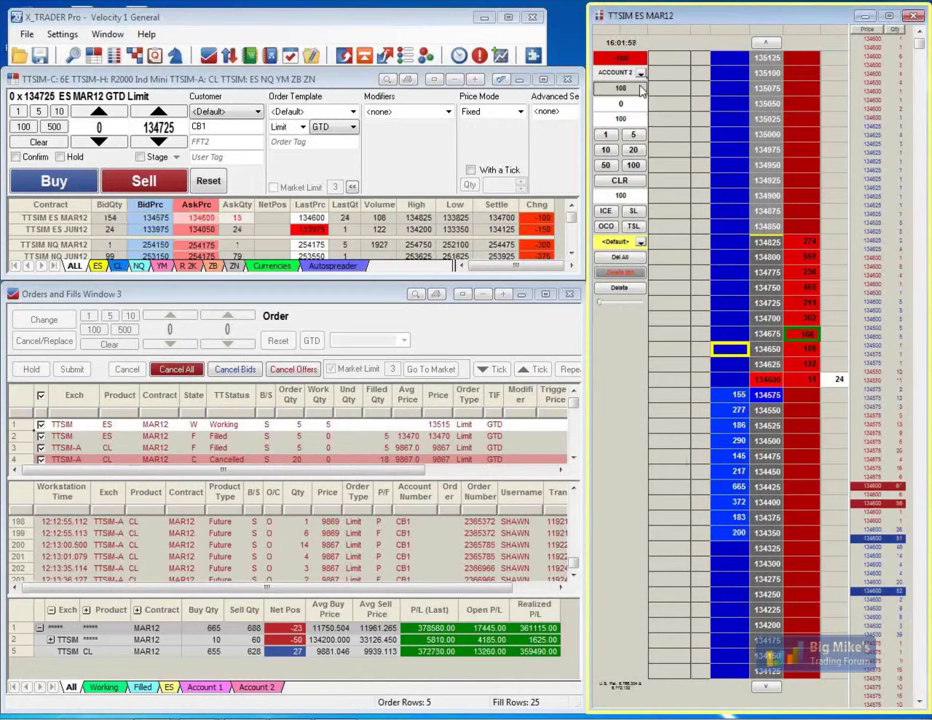
{"action": "left_click", "coordinate": [633, 135]}
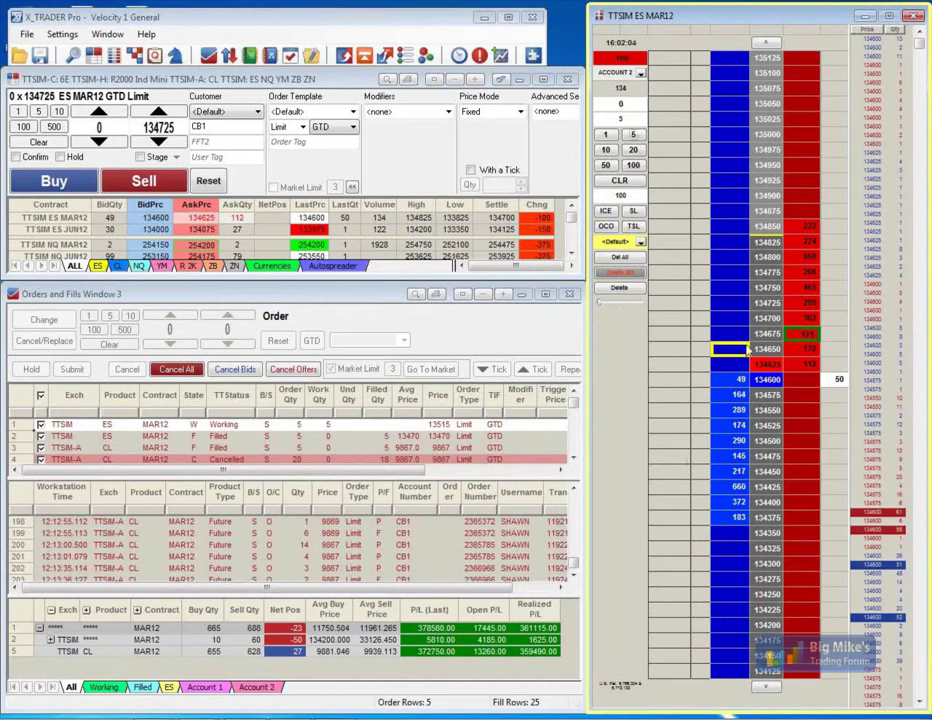
{"action": "left_click", "coordinate": [807, 441]}
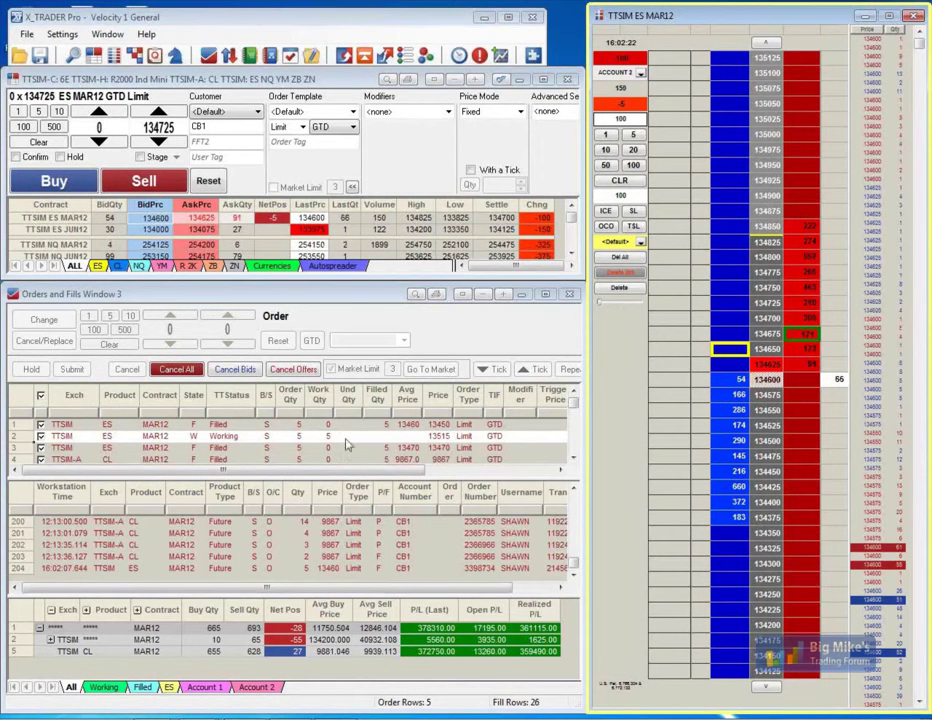
Change the working ES MAR12 sell order at 135150 to a quantity of 10 and submit the change
{"action": "left_click", "coordinate": [252, 444]}
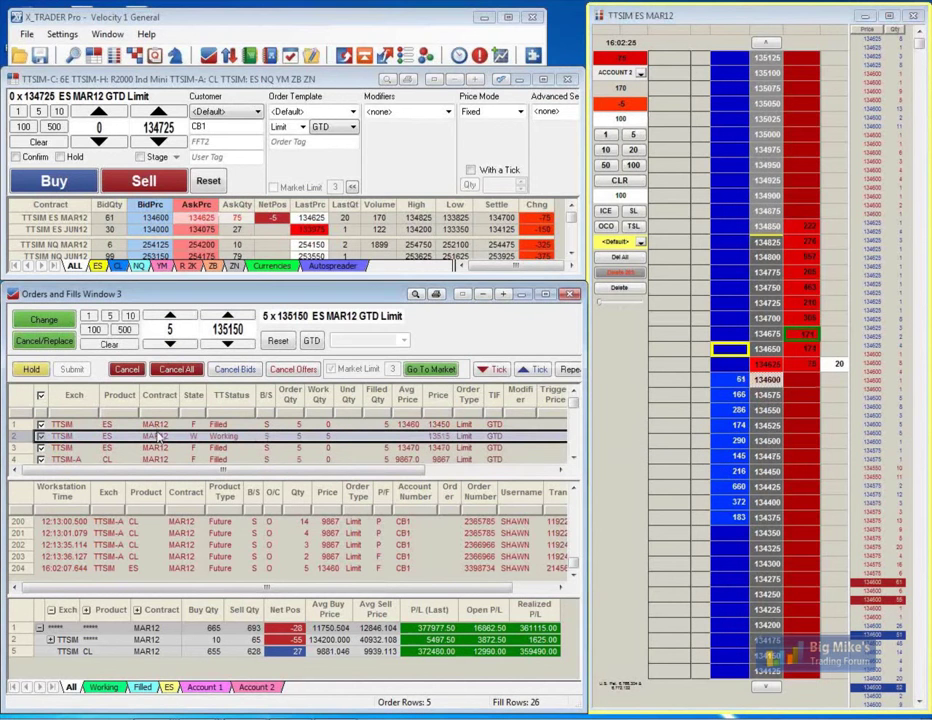
{"action": "double_click", "coordinate": [171, 319]}
{"action": "left_click", "coordinate": [171, 319]}
{"action": "double_click", "coordinate": [171, 319]}
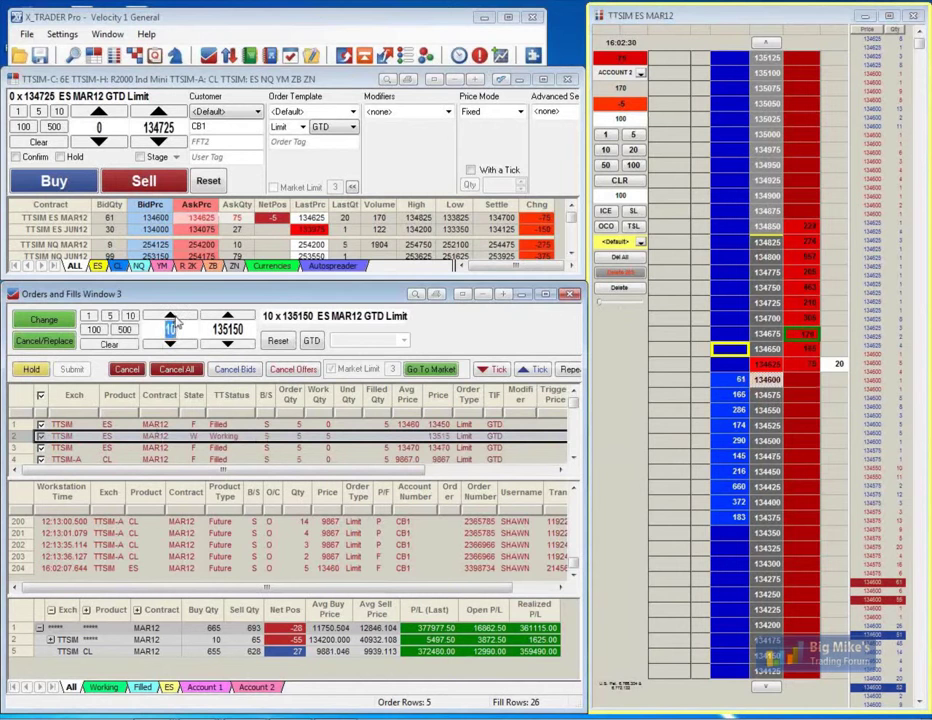
{"action": "left_click", "coordinate": [55, 321]}
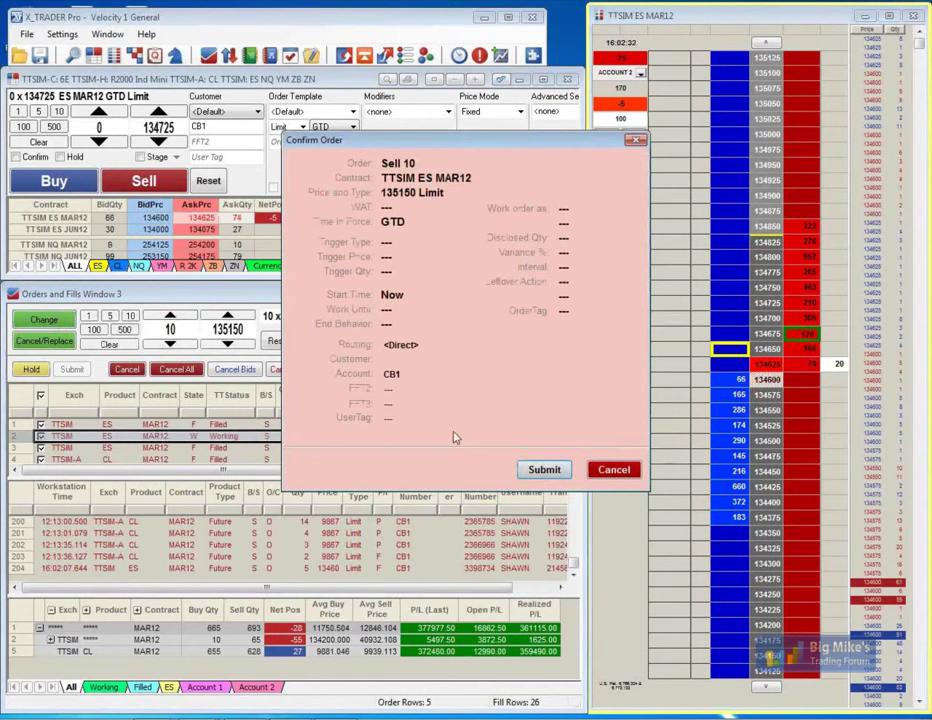
{"action": "left_click", "coordinate": [537, 470]}
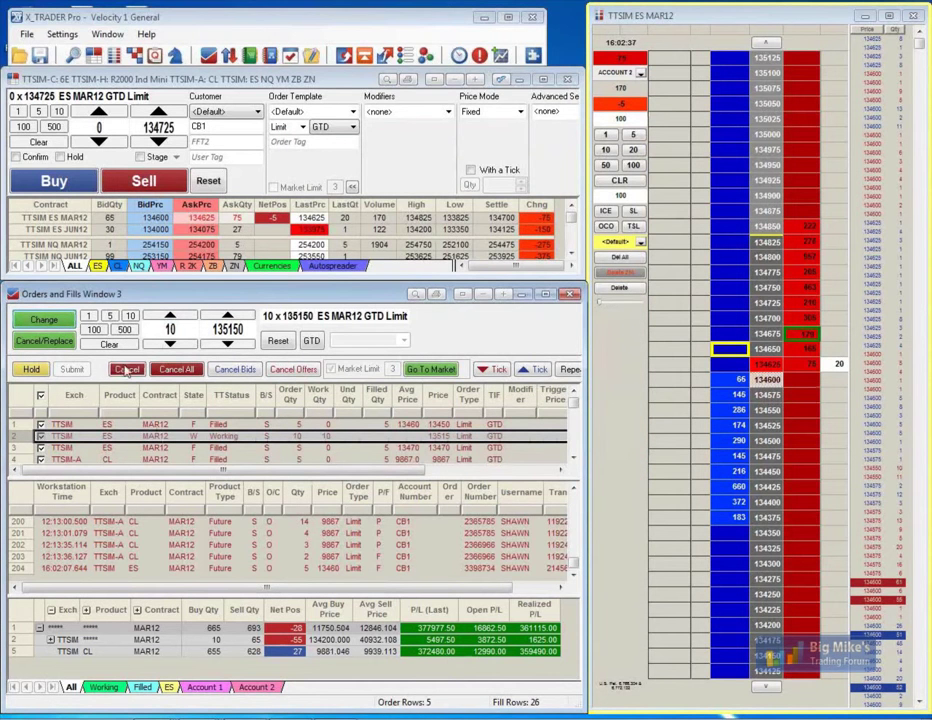
Put the 10-lot ES MAR12 sell order at 135150 on hold and resubmit it to the market
{"action": "left_click", "coordinate": [32, 370]}
{"action": "left_click", "coordinate": [271, 536]}
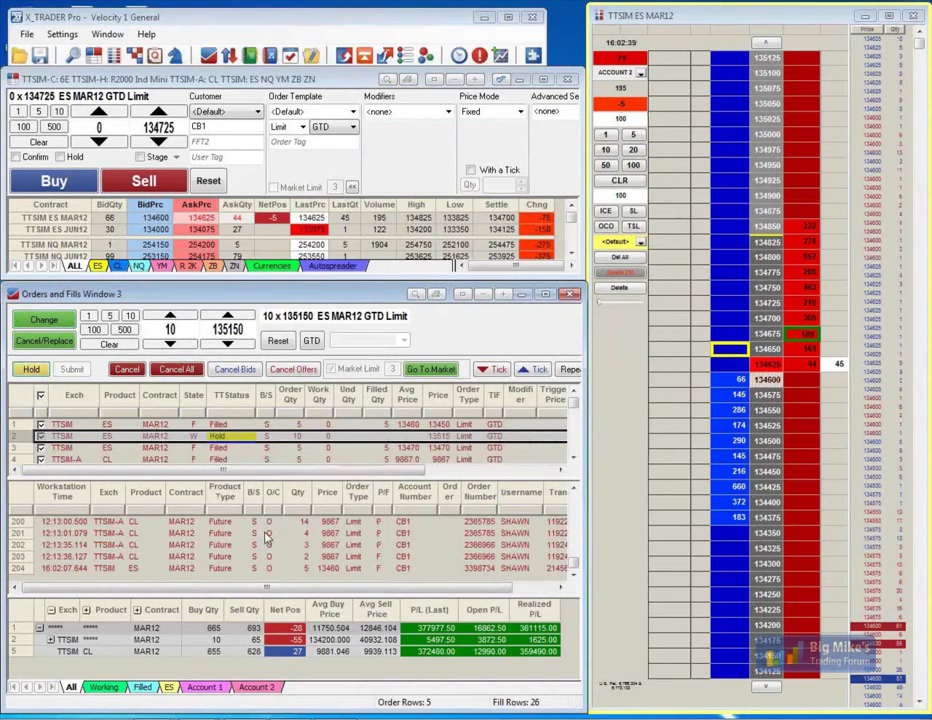
{"action": "left_click", "coordinate": [249, 438]}
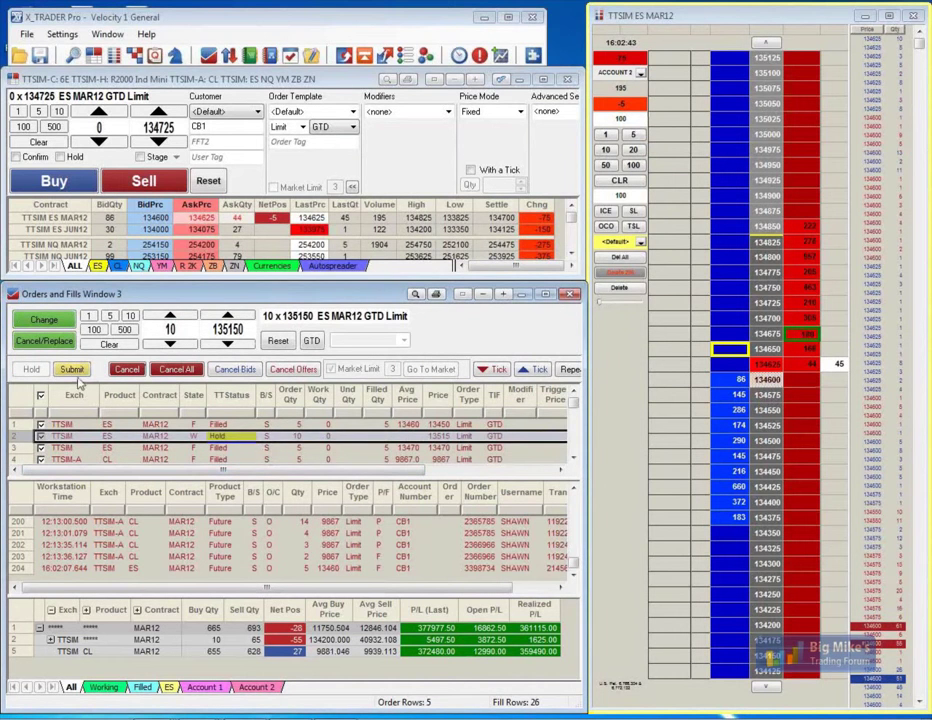
{"action": "left_click", "coordinate": [71, 369]}
{"action": "left_click", "coordinate": [256, 537]}
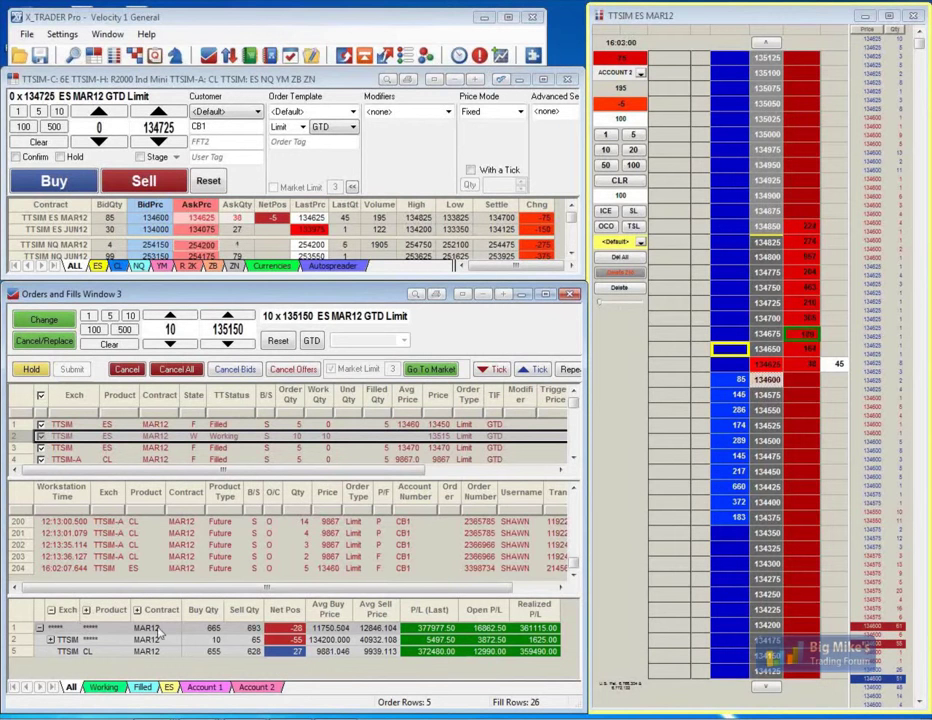
Expand the TTSIM MAR12 position row by product and enlarge the positions pane of the Orders and Fills window
{"action": "double_click", "coordinate": [141, 640]}
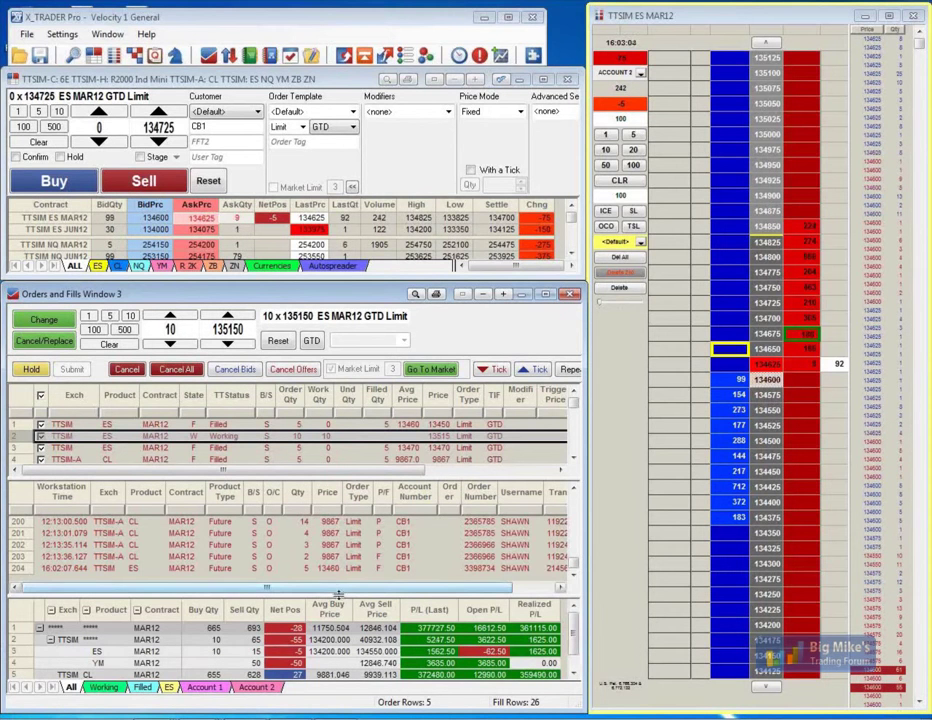
{"action": "left_click_drag", "start_coordinate": [336, 597], "coordinate": [338, 552]}
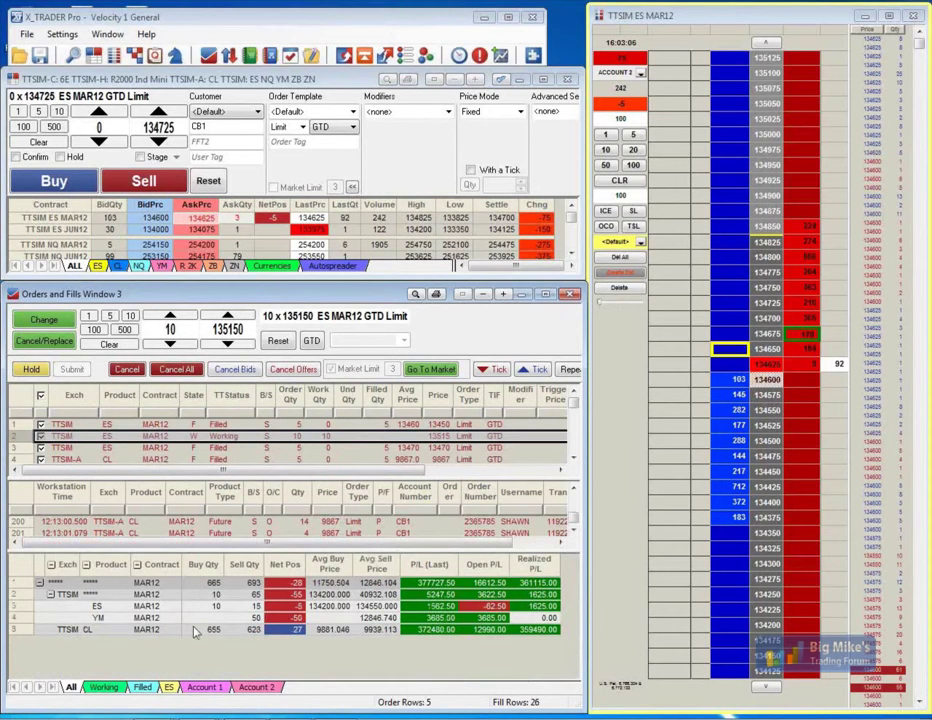
Review the orders and fills filtered by Working, Filled, ES, Account 1 and Account 2, and return to the All view
{"action": "left_click", "coordinate": [113, 688]}
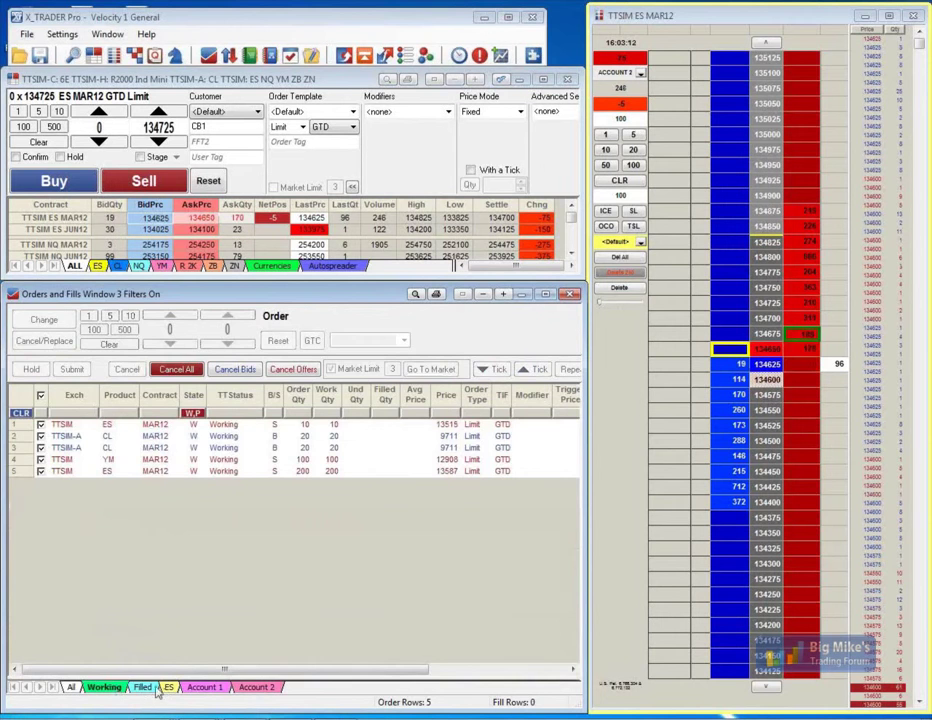
{"action": "left_click", "coordinate": [146, 688]}
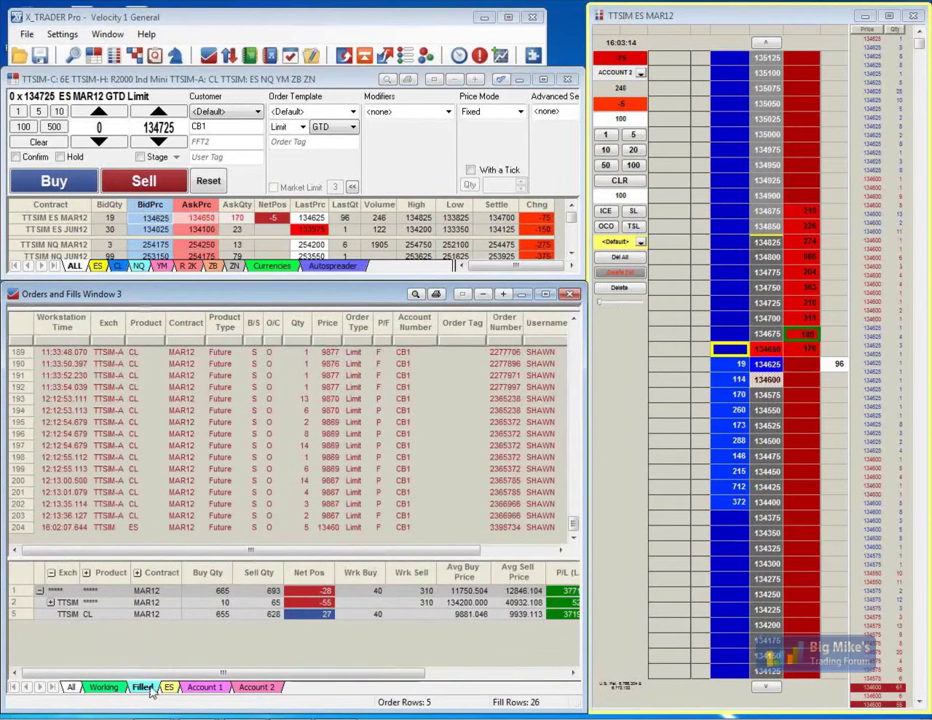
{"action": "left_click", "coordinate": [170, 688]}
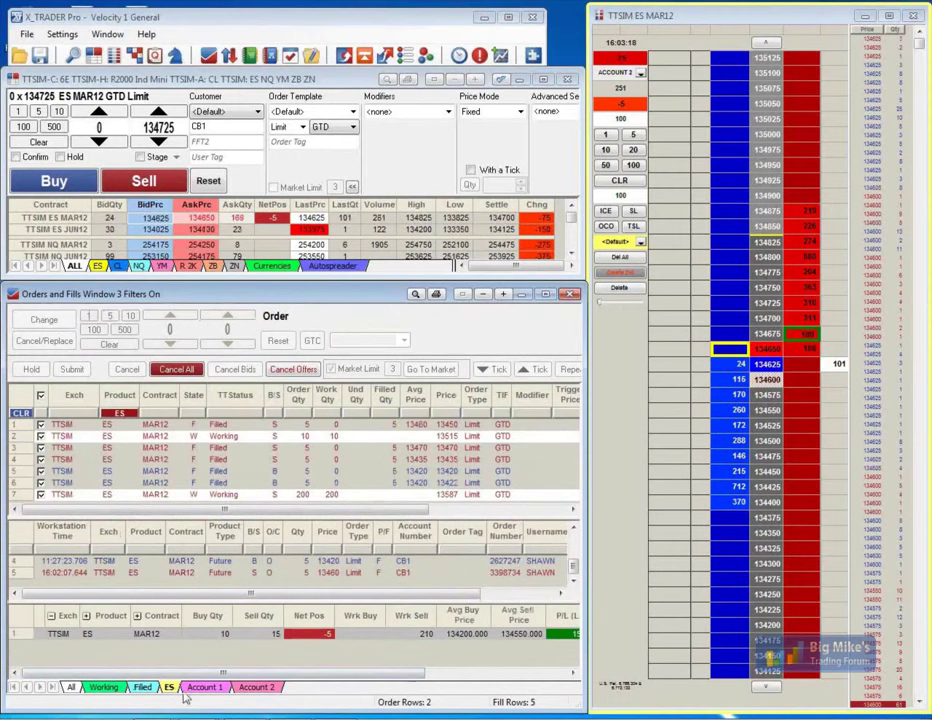
{"action": "left_click", "coordinate": [212, 688]}
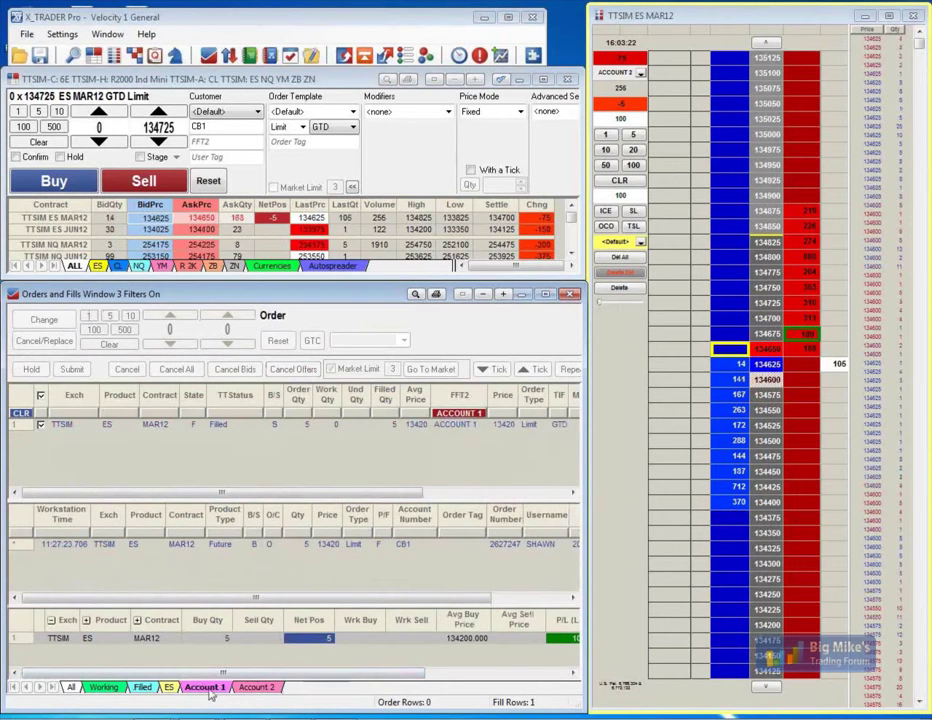
{"action": "left_click", "coordinate": [256, 688]}
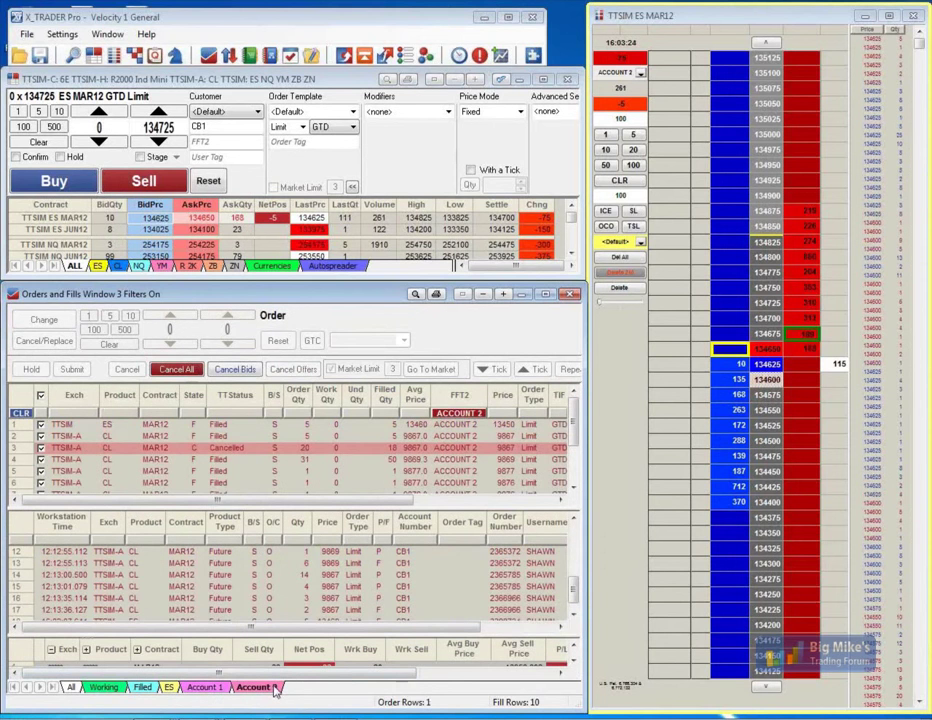
{"action": "left_click", "coordinate": [72, 688]}
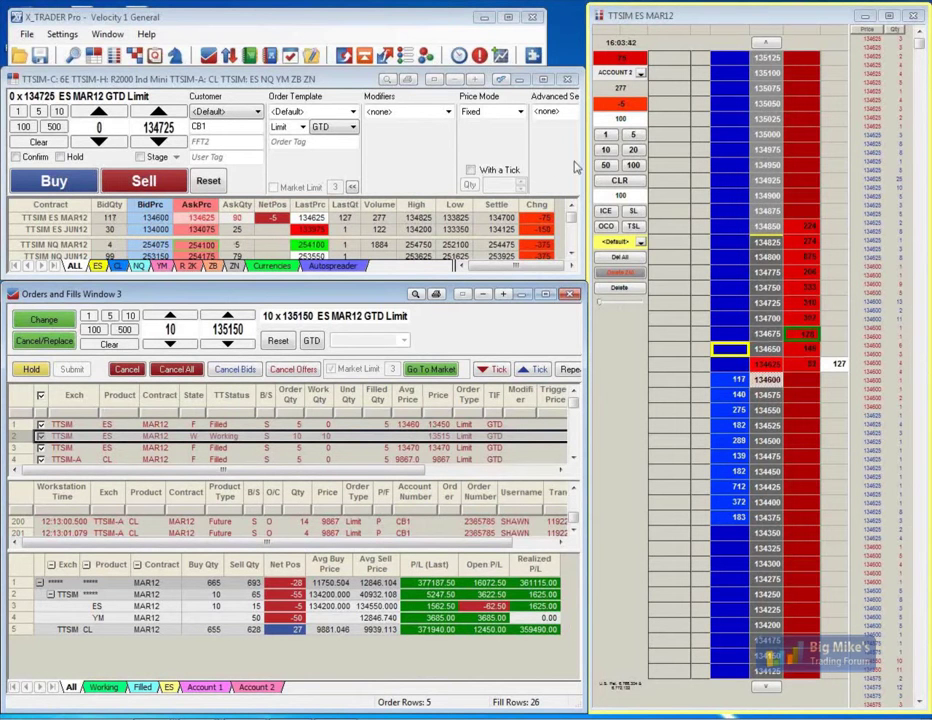
Widen the market grid and buy 100 ES MAR12 at a 134725 limit using the TIMED ORDER template
{"action": "left_click_drag", "start_coordinate": [583, 158], "coordinate": [810, 145]}
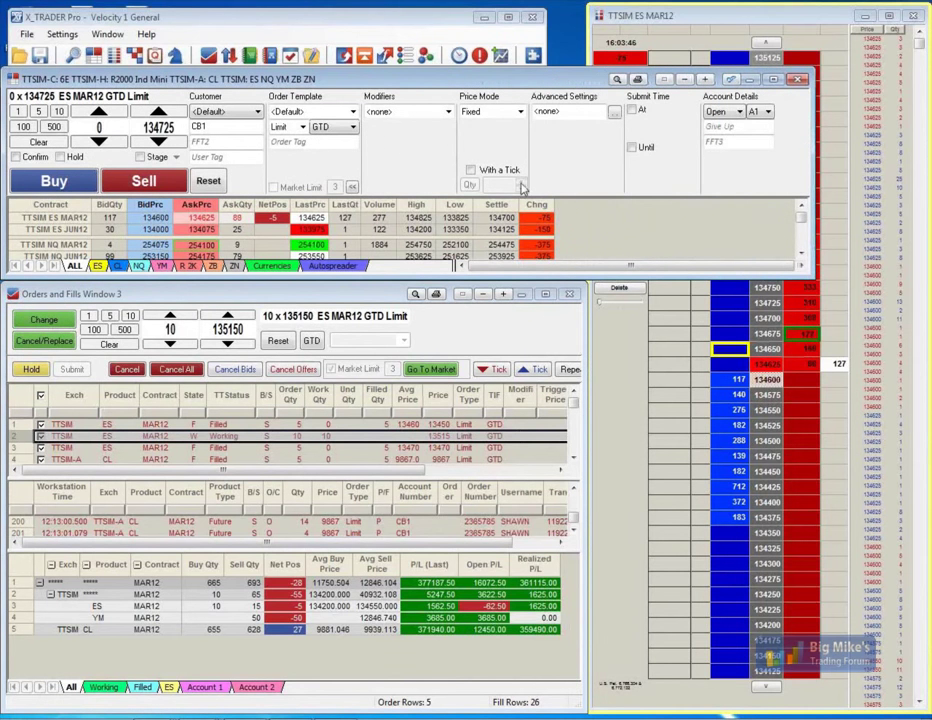
{"action": "left_click", "coordinate": [350, 111]}
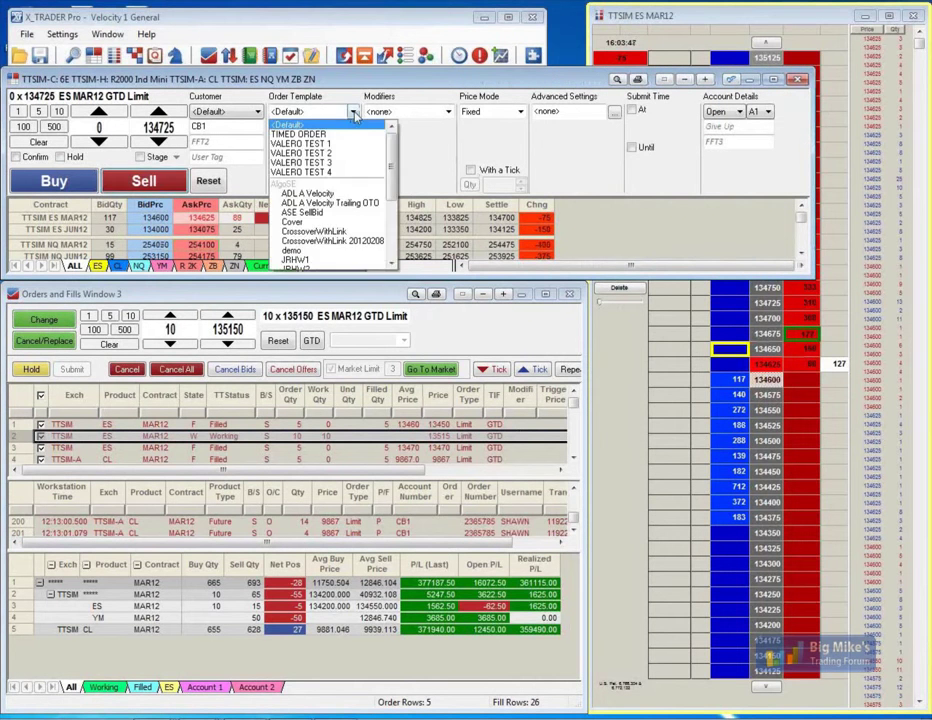
{"action": "left_click", "coordinate": [327, 134]}
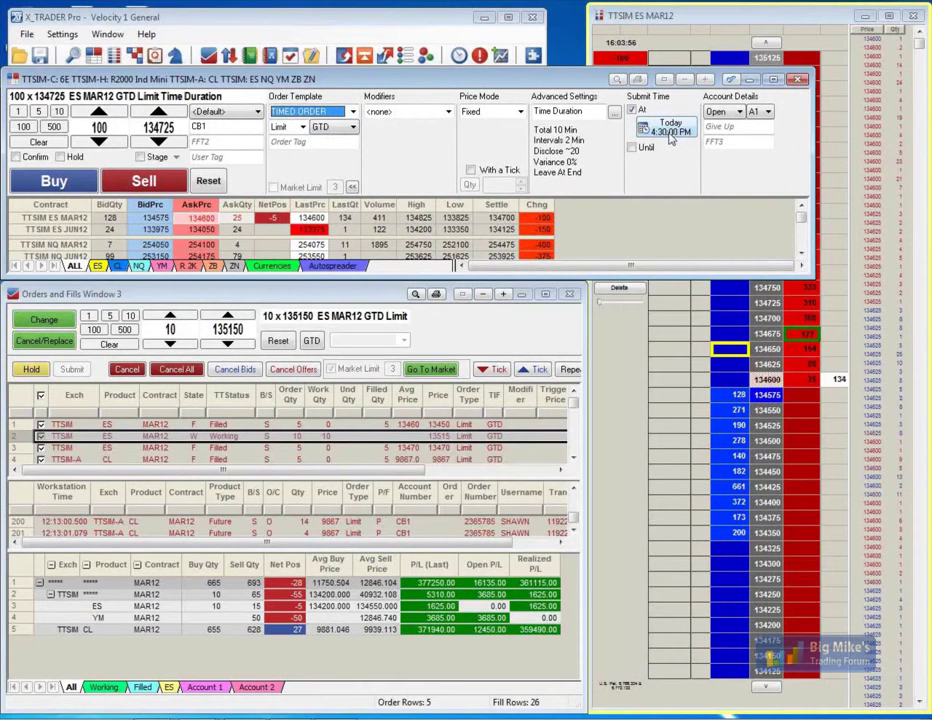
{"action": "left_click", "coordinate": [87, 181]}
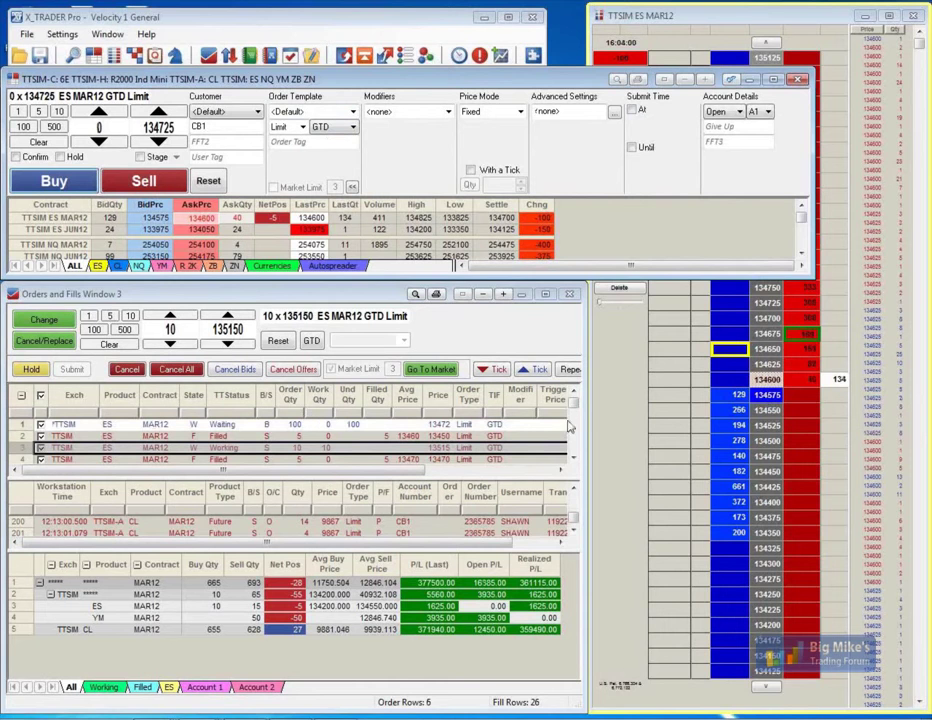
Widen the Orders and Fills window, examine the start date and time of the waiting timed order, and return to the ES MAR12 ladder
{"action": "left_click_drag", "start_coordinate": [583, 417], "coordinate": [818, 417]}
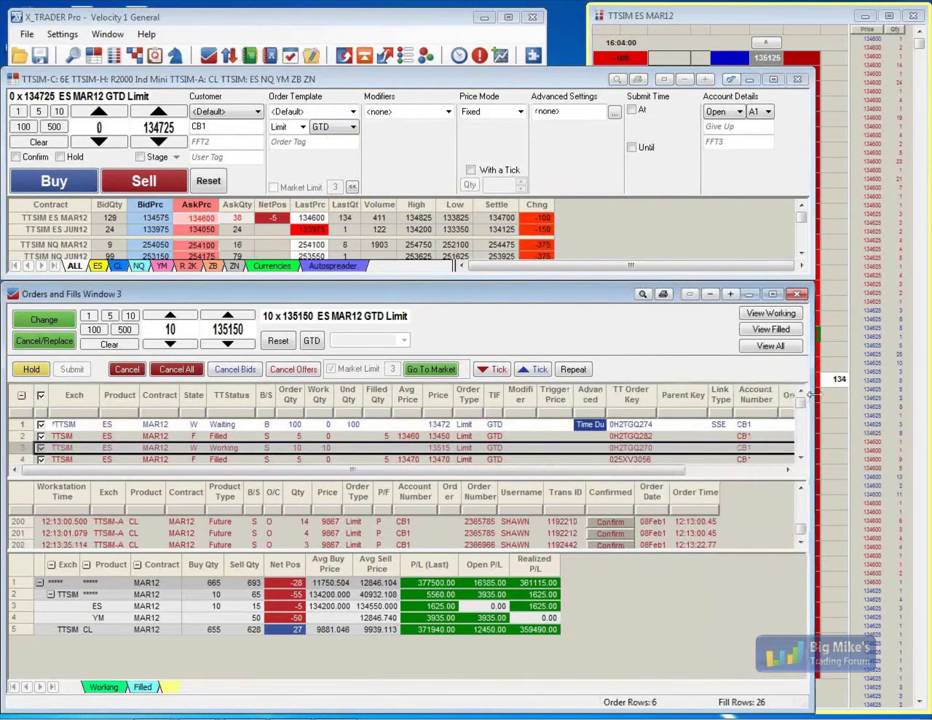
{"action": "left_click", "coordinate": [525, 428]}
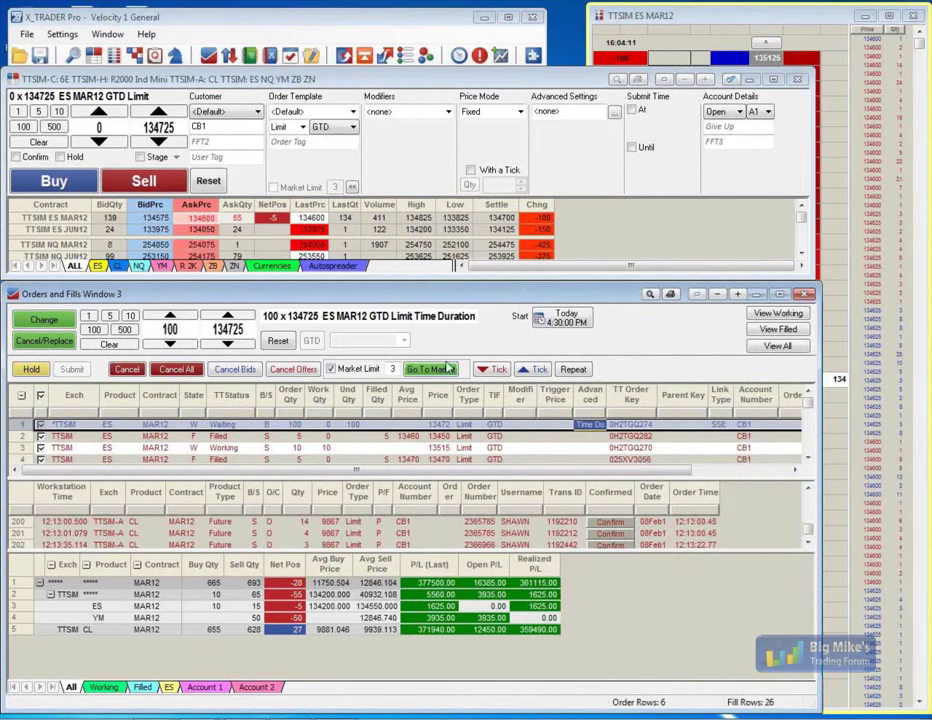
{"action": "left_click", "coordinate": [566, 322]}
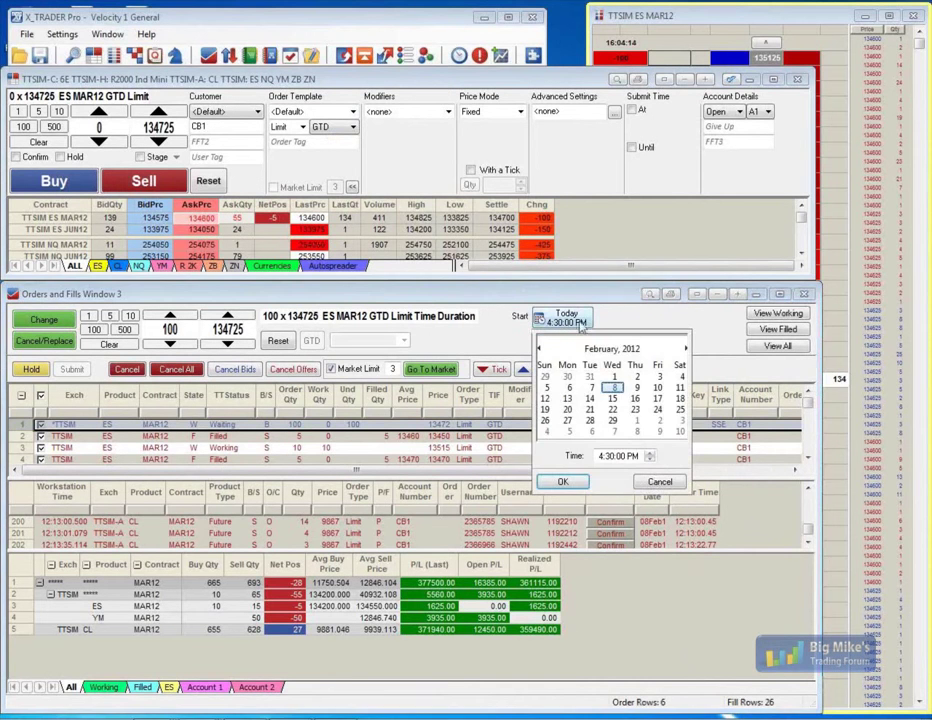
{"action": "left_click", "coordinate": [656, 481]}
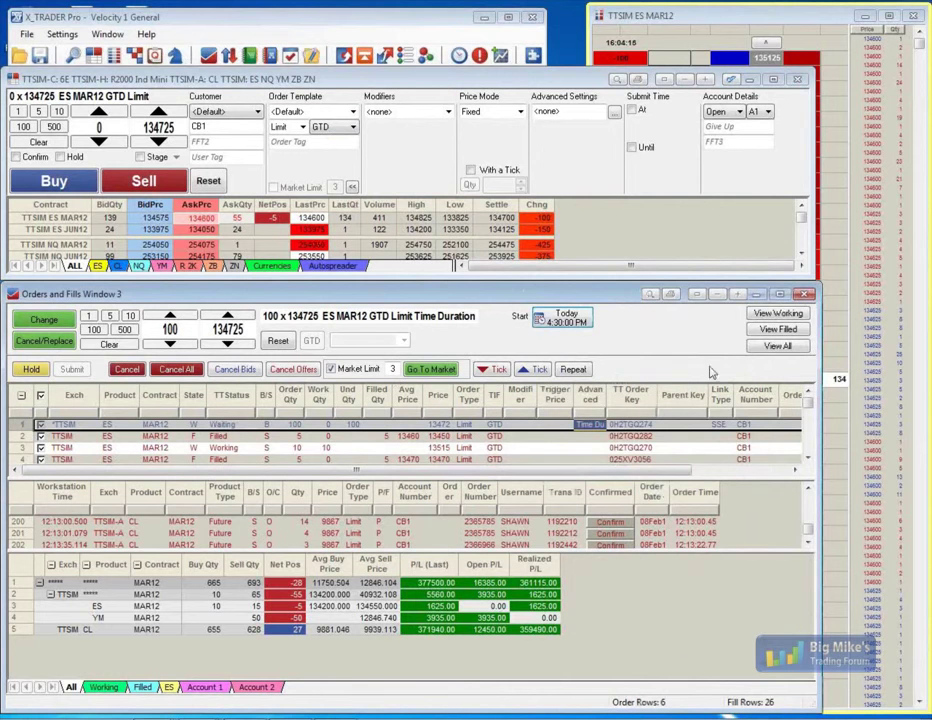
{"action": "left_click", "coordinate": [714, 18]}
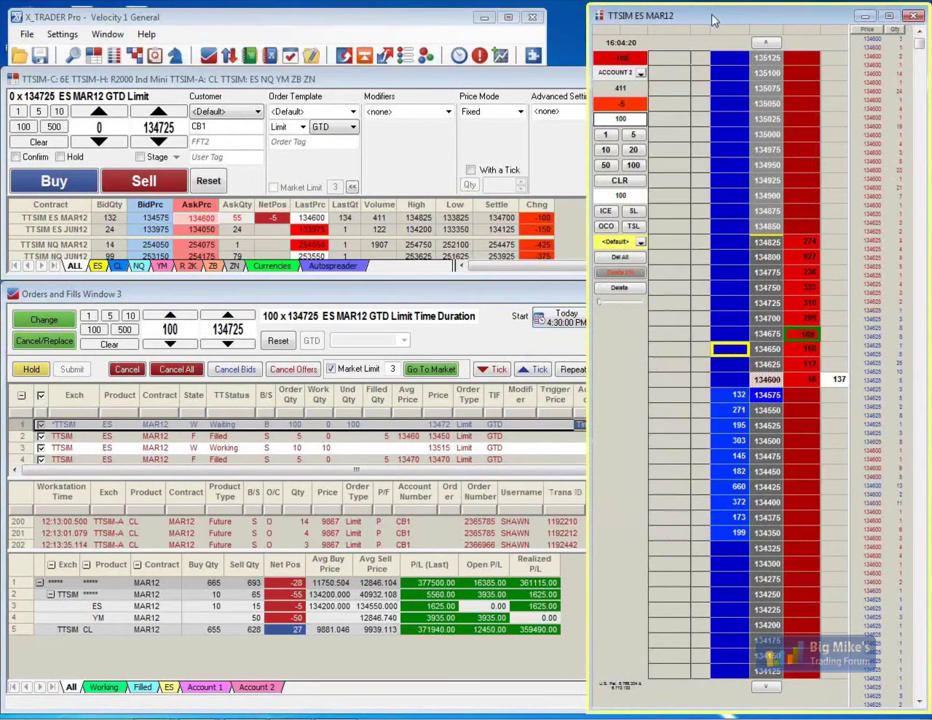
Save the Velocity 1 General workspace and open the Velocity 2 Autospreader workspace
{"action": "left_click", "coordinate": [40, 57]}
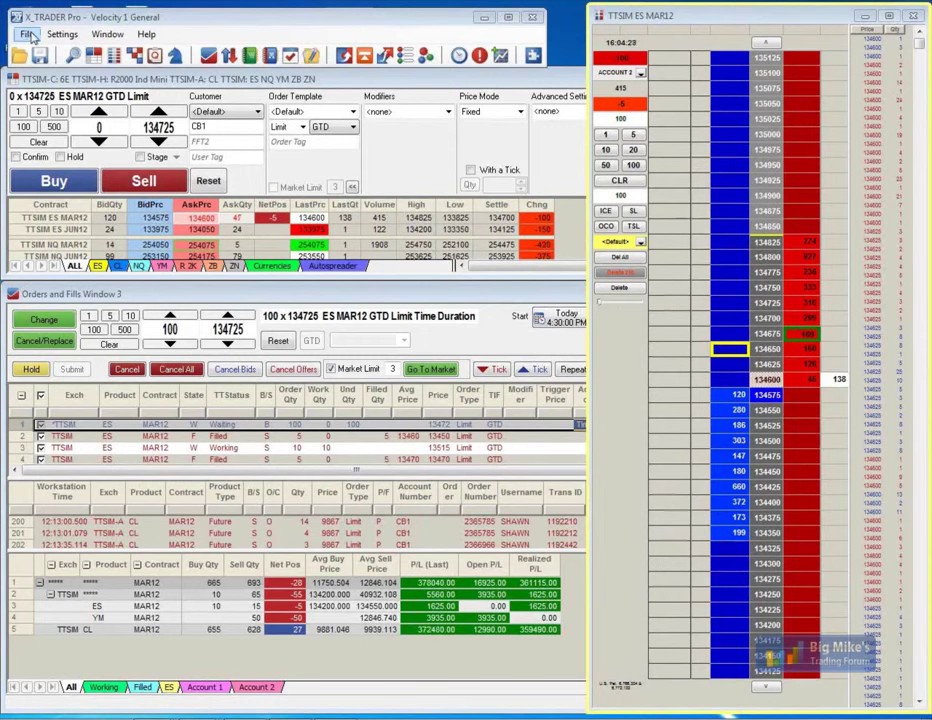
{"action": "left_click", "coordinate": [28, 35]}
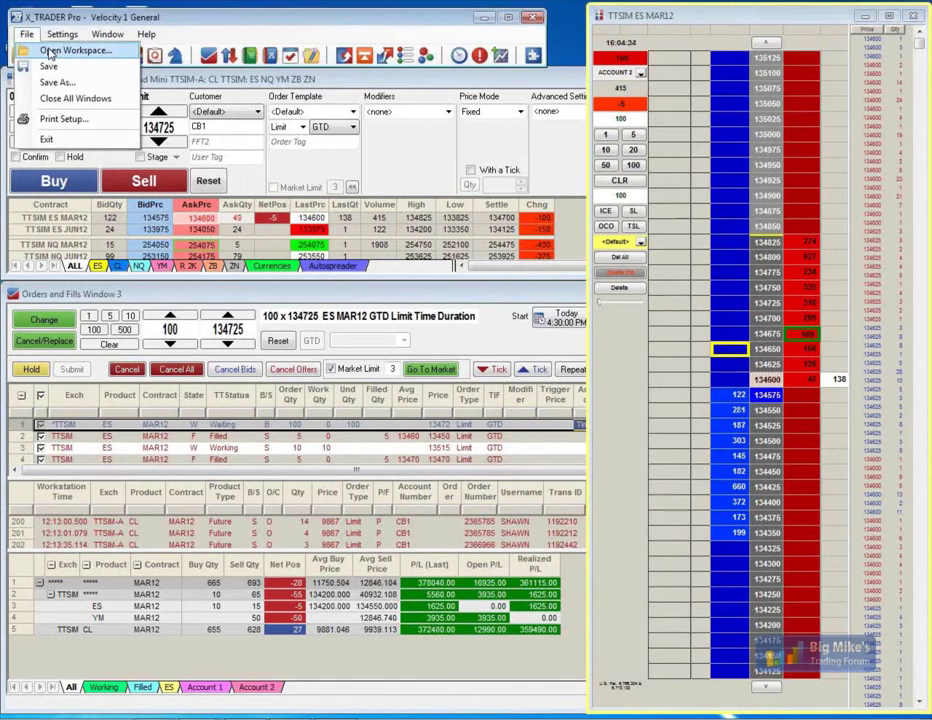
{"action": "left_click", "coordinate": [49, 51]}
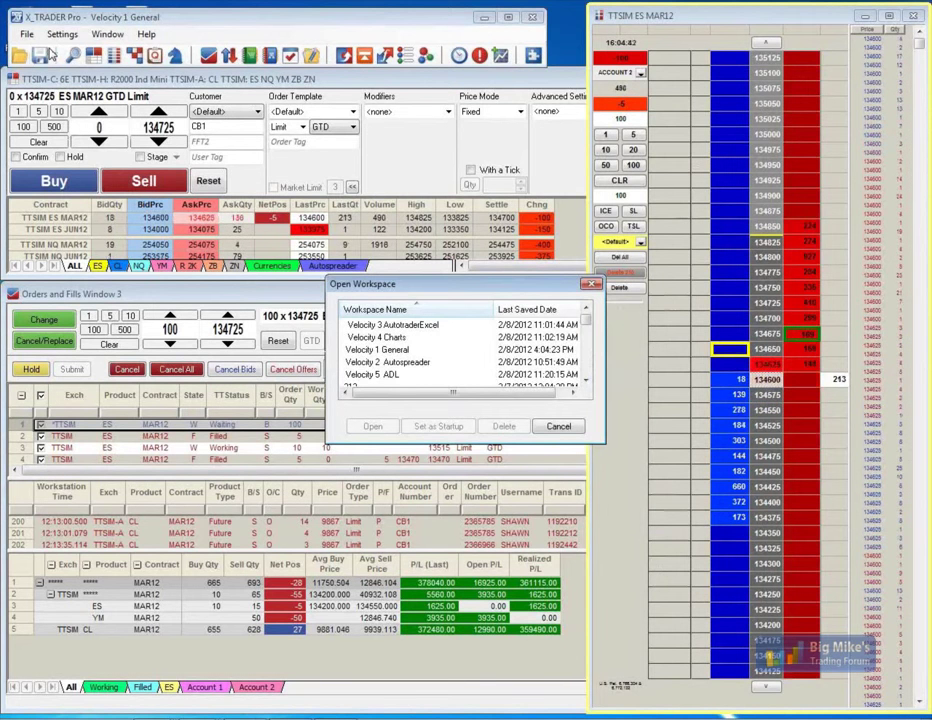
{"action": "left_click", "coordinate": [397, 364]}
{"action": "left_click", "coordinate": [372, 426]}
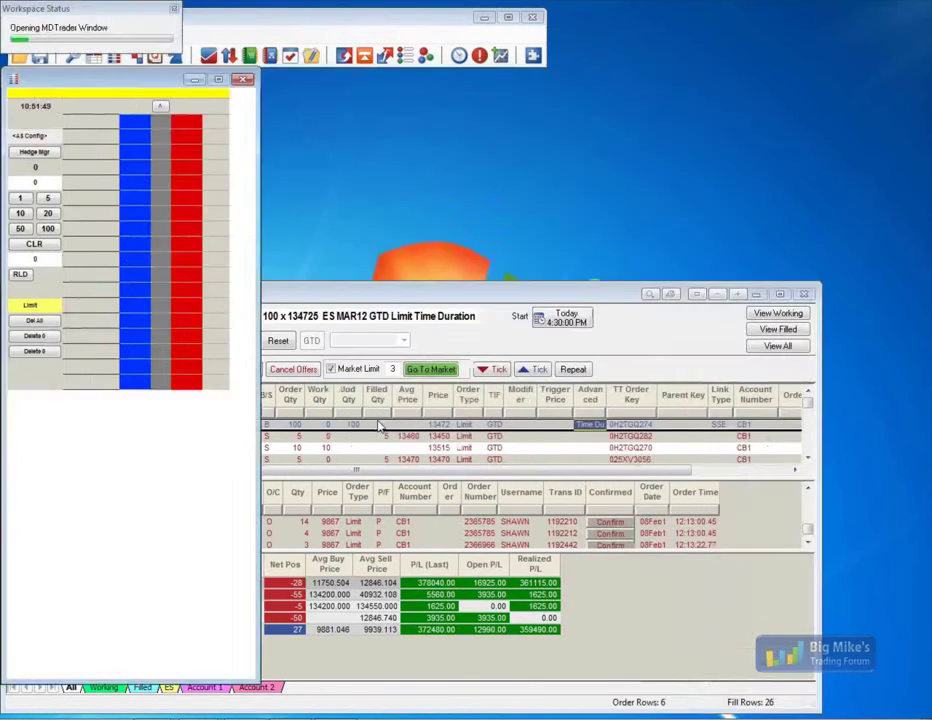
Examine the Autospreader configuration of the NQ/R2000 spread, including its contracts, ratios and quoting settings, and close it without changes
{"action": "left_click", "coordinate": [298, 486]}
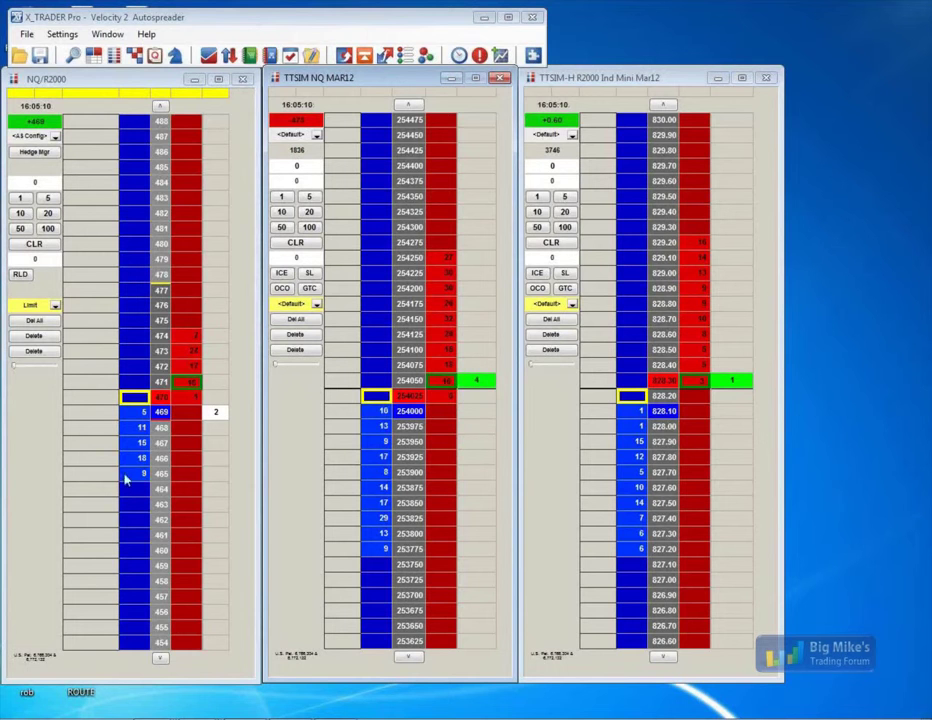
{"action": "right_click", "coordinate": [37, 446]}
{"action": "left_click", "coordinate": [90, 635]}
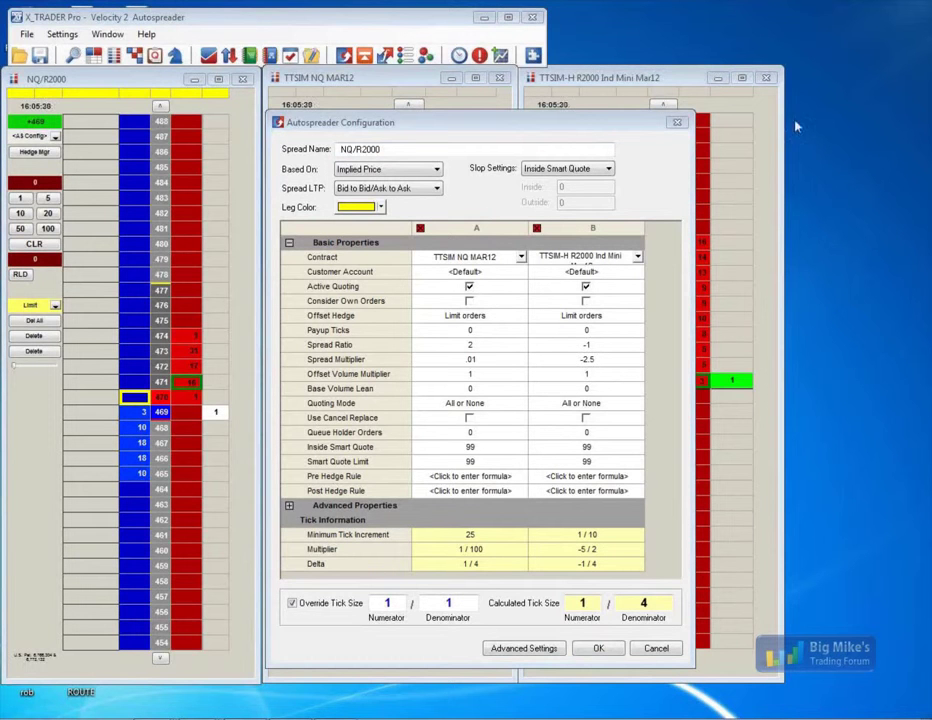
{"action": "left_click", "coordinate": [677, 124]}
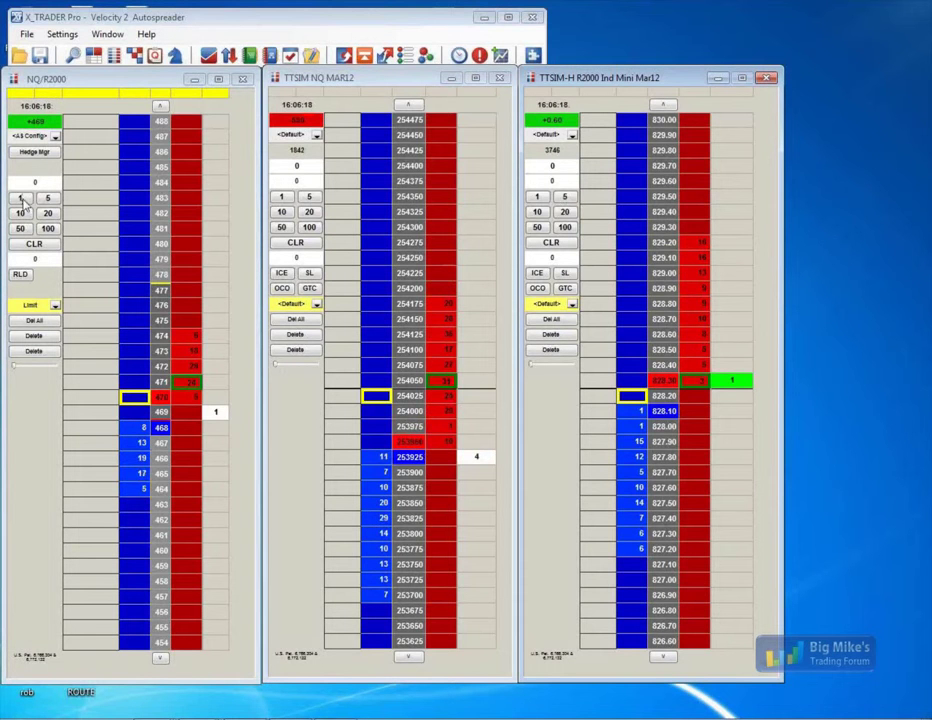
Place a 1-lot buy order at 463 in the NQ/R2000 spread ladder and move it to 467
{"action": "left_click", "coordinate": [21, 198]}
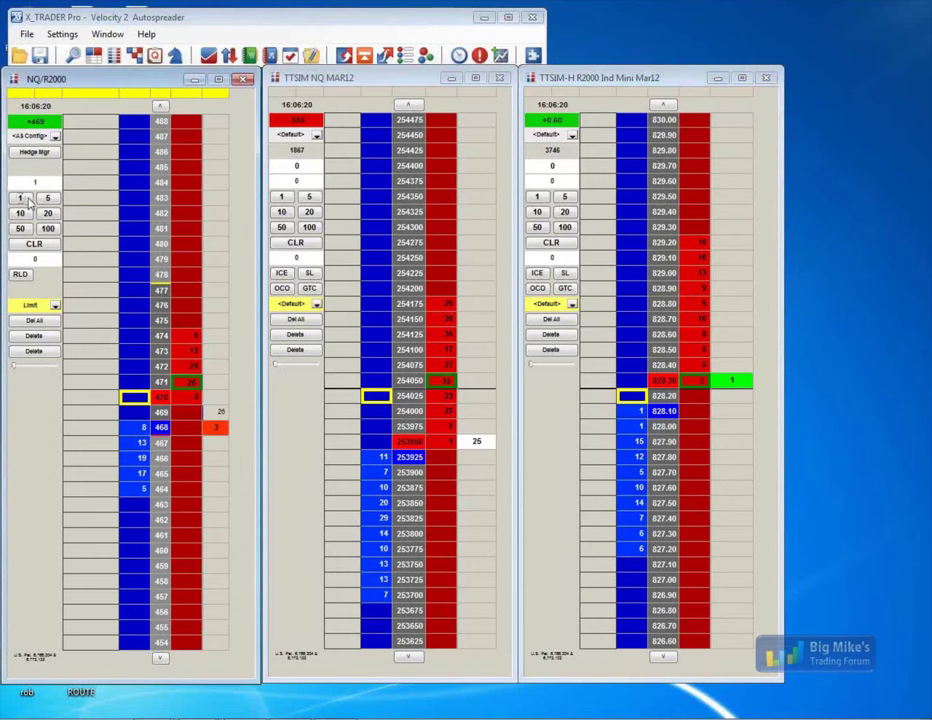
{"action": "left_click", "coordinate": [138, 505]}
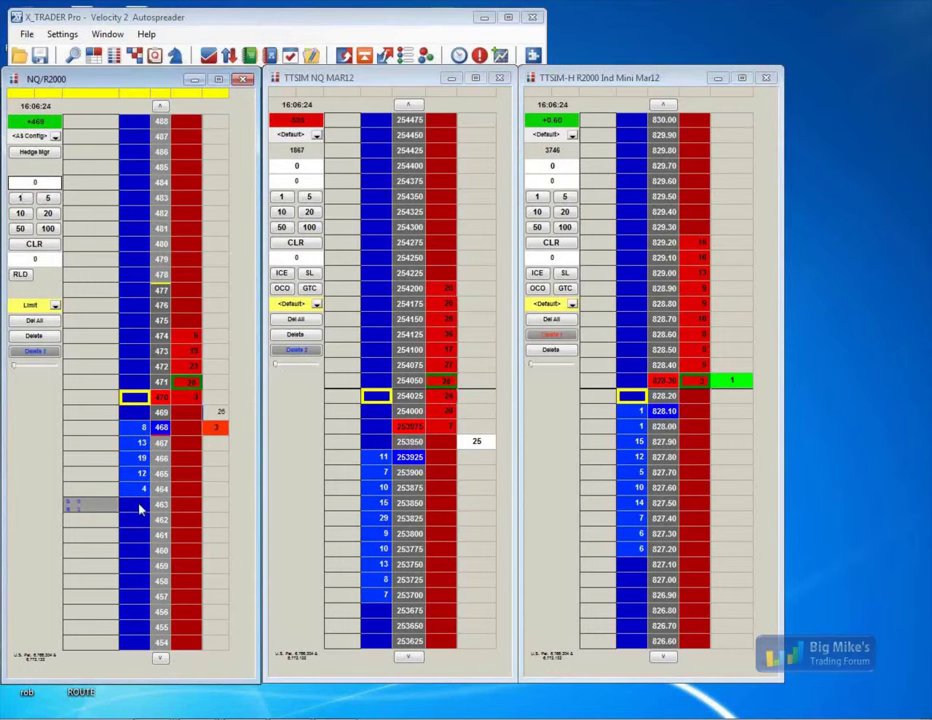
{"action": "left_click_drag", "start_coordinate": [88, 506], "coordinate": [92, 446]}
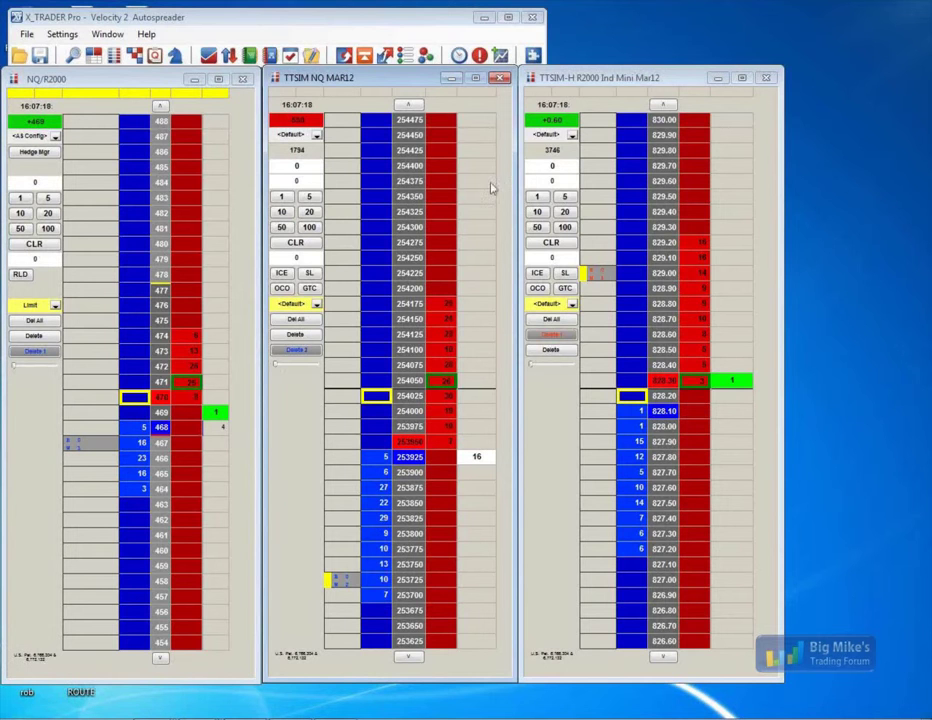
Open the Hedge Manager and examine the two NQ/R2000 hedge rules, including the Ticks Away trigger value
{"action": "left_click", "coordinate": [364, 58]}
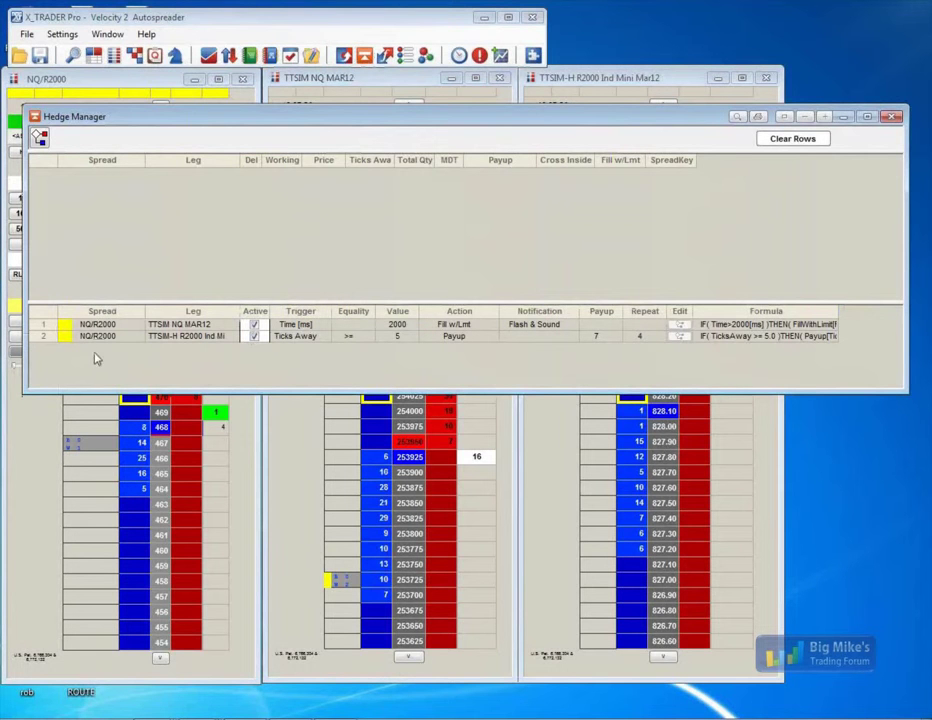
{"action": "left_click", "coordinate": [396, 335]}
{"action": "type", "text": "5"}
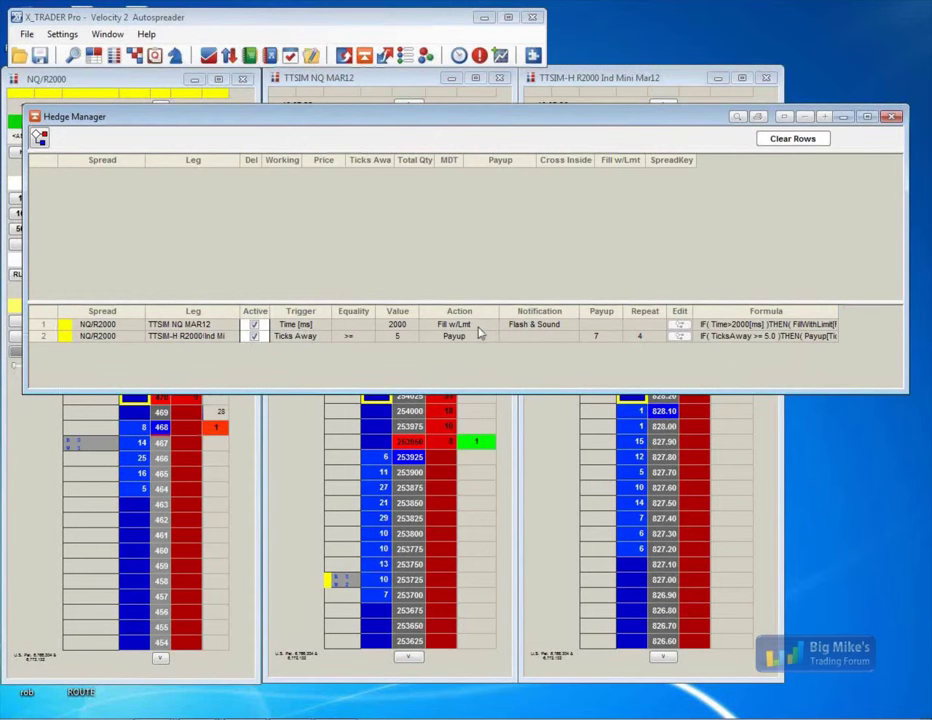
Add a third hedge rule for the NQ/R2000 spread on the TTSIM NQ MAR12 leg
{"action": "right_click", "coordinate": [131, 359]}
{"action": "left_click", "coordinate": [178, 389]}
{"action": "left_click", "coordinate": [140, 349]}
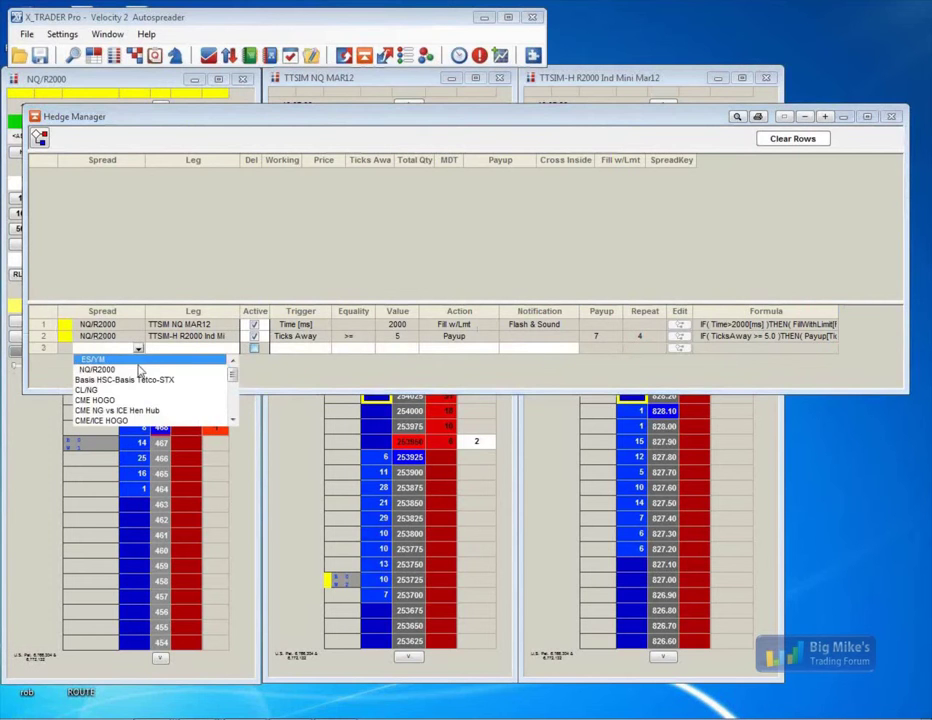
{"action": "left_click", "coordinate": [120, 365]}
{"action": "left_click", "coordinate": [195, 348]}
{"action": "left_click", "coordinate": [232, 348]}
{"action": "left_click", "coordinate": [215, 364]}
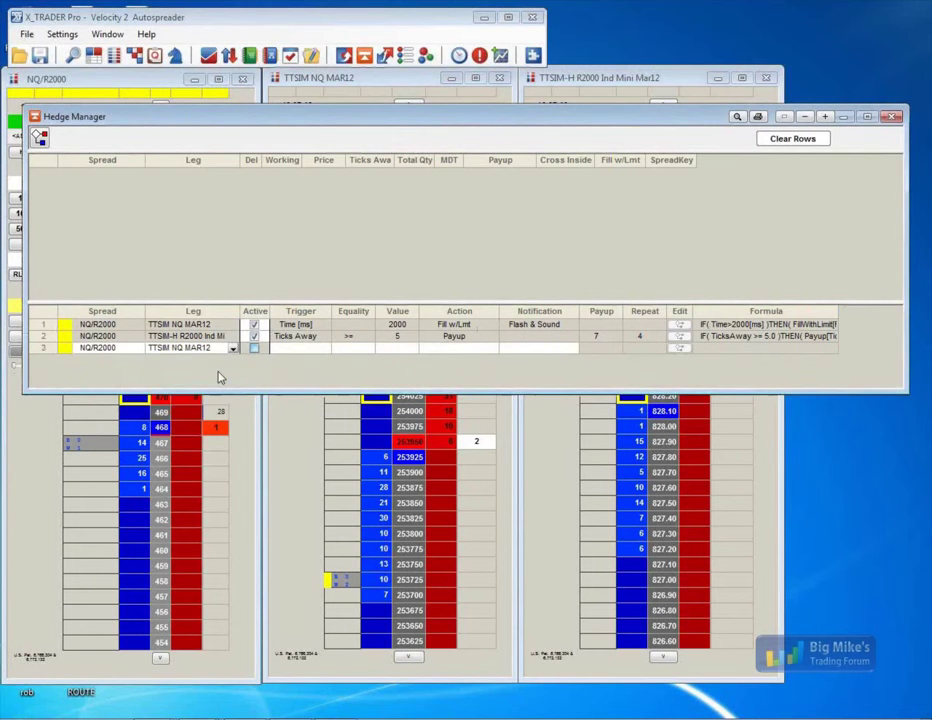
Set the third hedge rule's trigger to Custom and open its Hedge Rule Builder
{"action": "left_click", "coordinate": [322, 350]}
{"action": "left_click", "coordinate": [324, 349]}
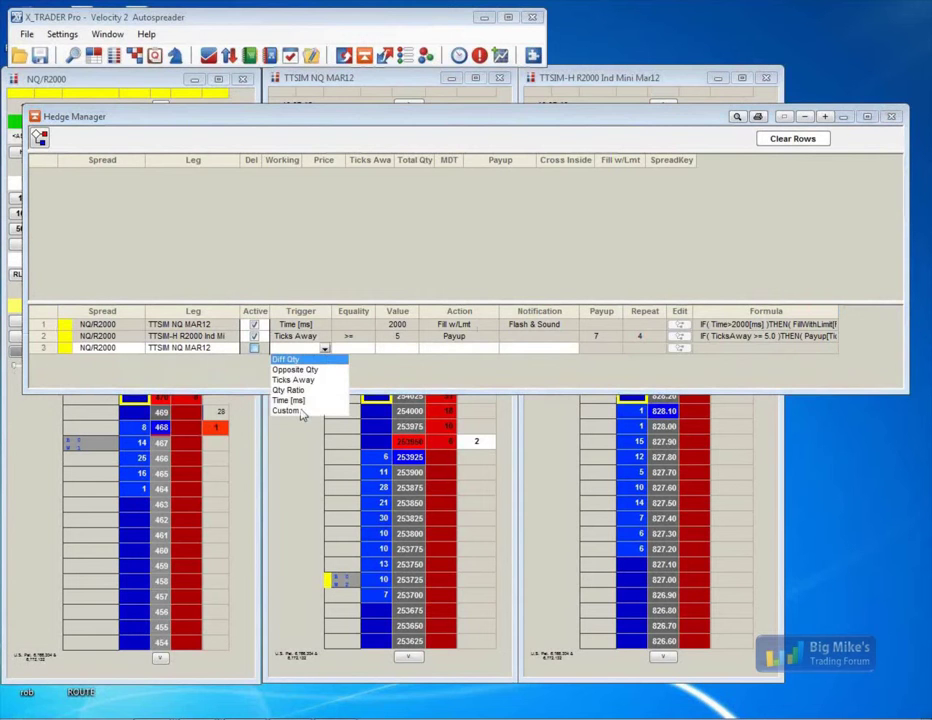
{"action": "left_click", "coordinate": [300, 410]}
{"action": "left_click", "coordinate": [680, 349]}
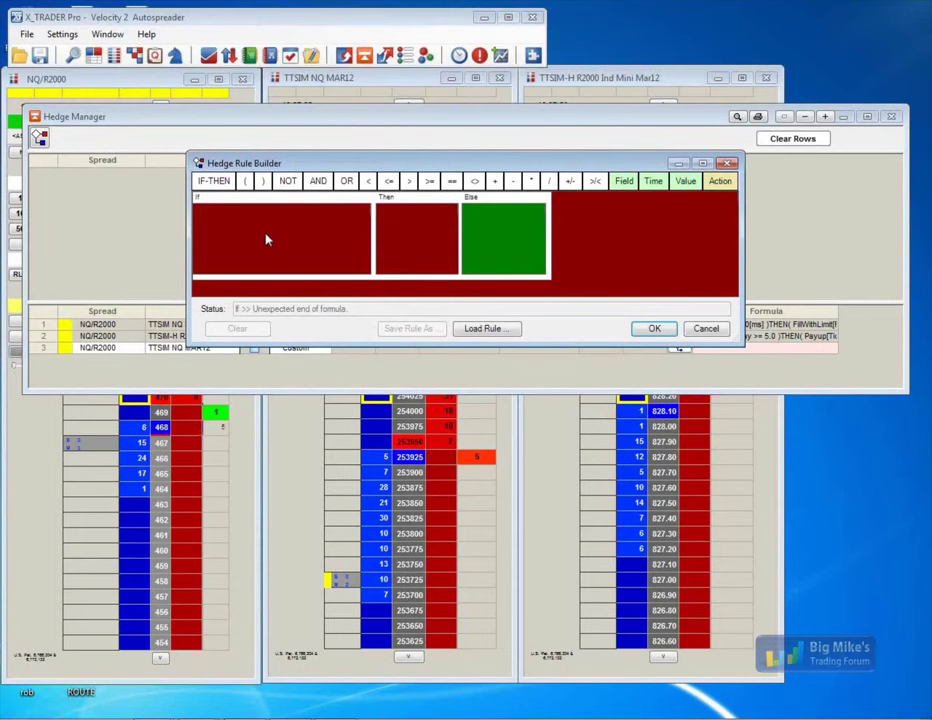
Close the Hedge Rule Builder and the Hedge Manager without saving the modified rules
{"action": "left_click", "coordinate": [728, 163]}
{"action": "left_click", "coordinate": [894, 117]}
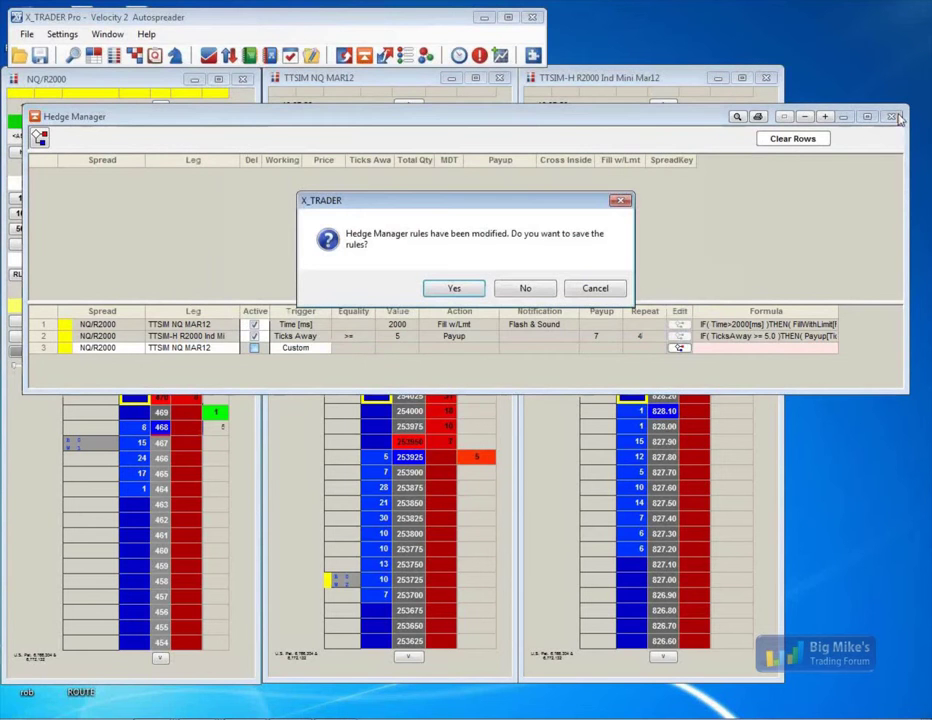
{"action": "left_click", "coordinate": [540, 290]}
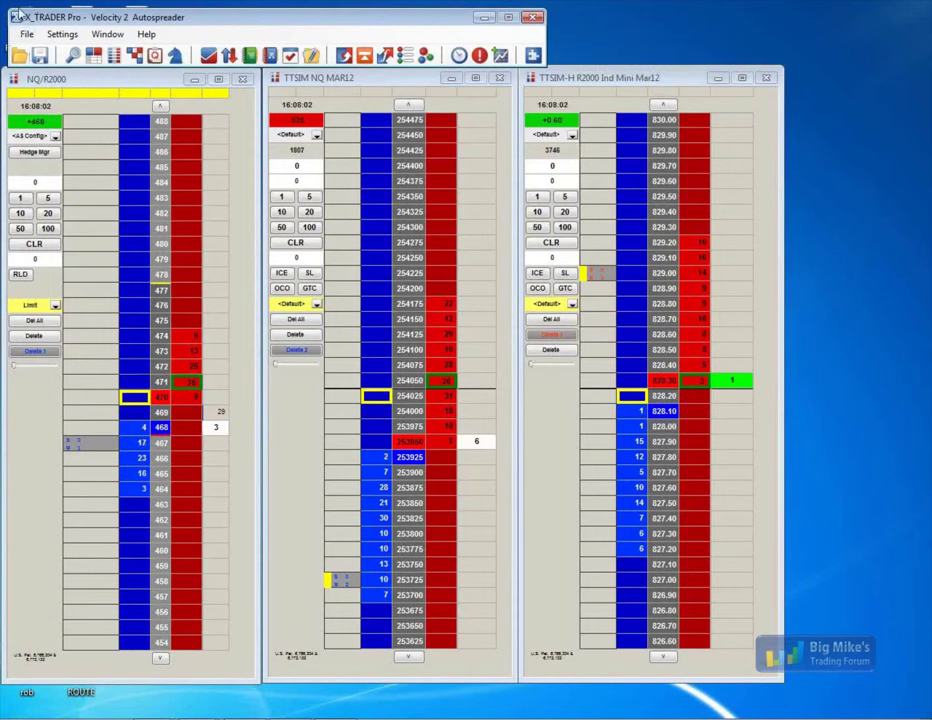
Open the Velocity 3 AutotraderExcel workspace
{"action": "left_click", "coordinate": [27, 34]}
{"action": "left_click", "coordinate": [60, 50]}
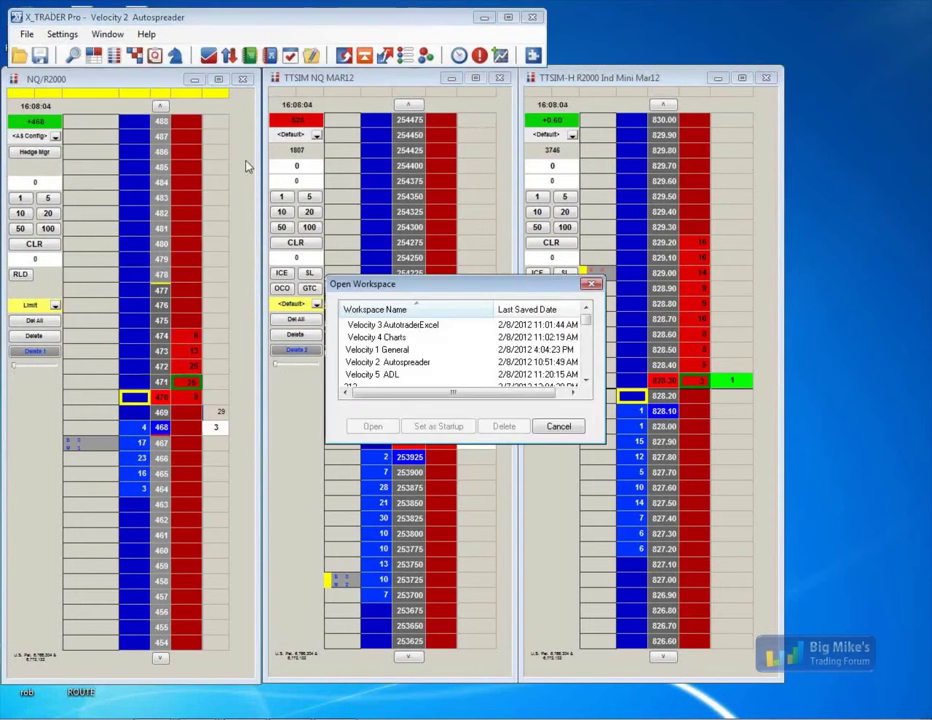
{"action": "left_click", "coordinate": [398, 326]}
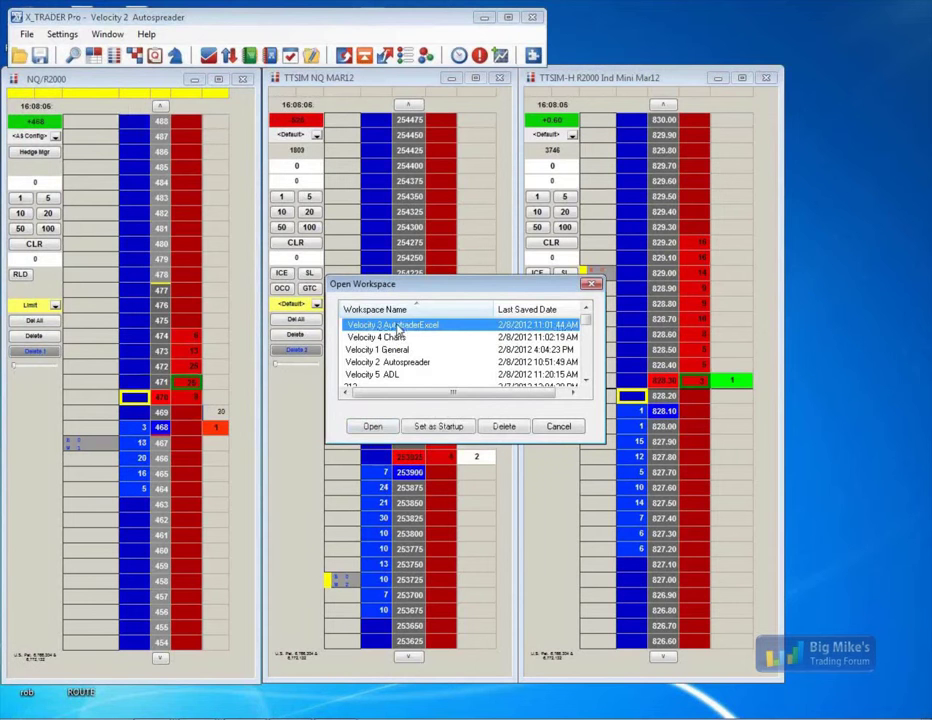
{"action": "left_click", "coordinate": [370, 426]}
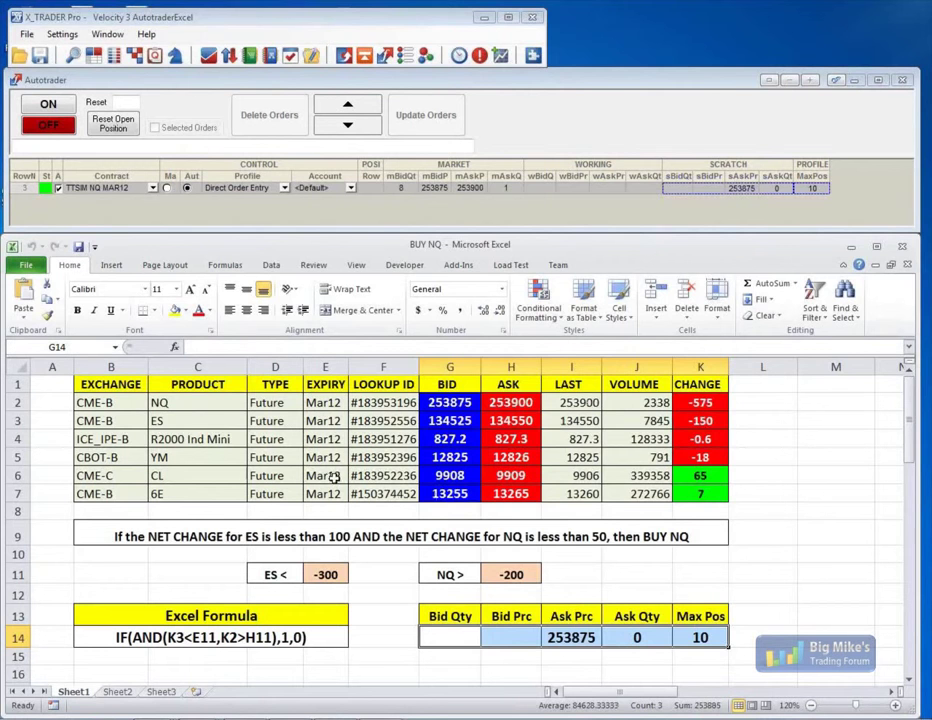
In the BUY NQ workbook, try Apr12 as the CL row's expiry and settle on Aug12
{"action": "left_click", "coordinate": [338, 475]}
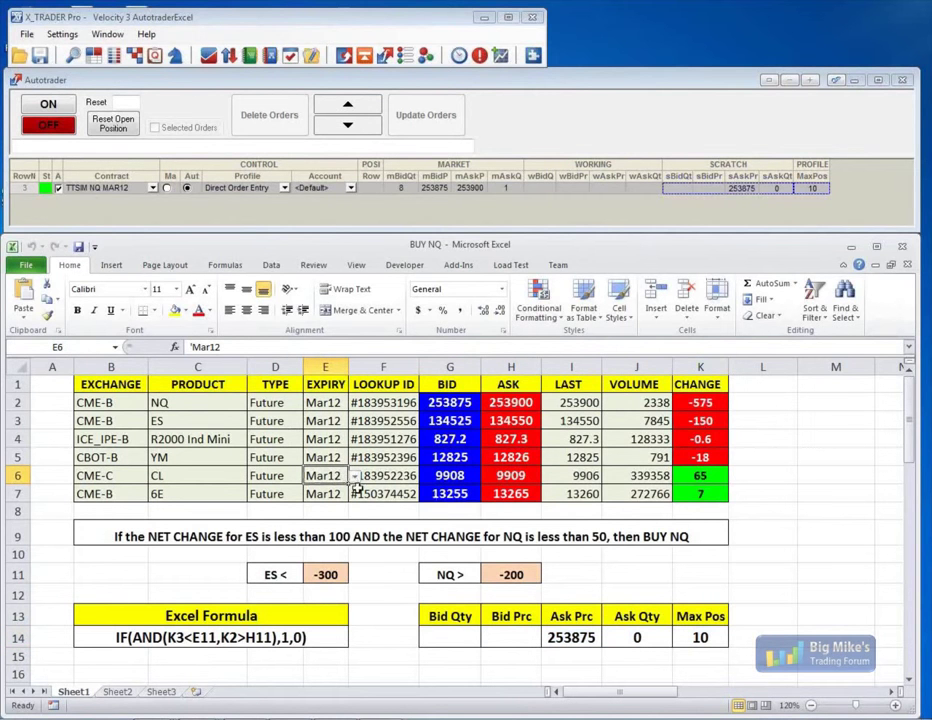
{"action": "left_click", "coordinate": [354, 477]}
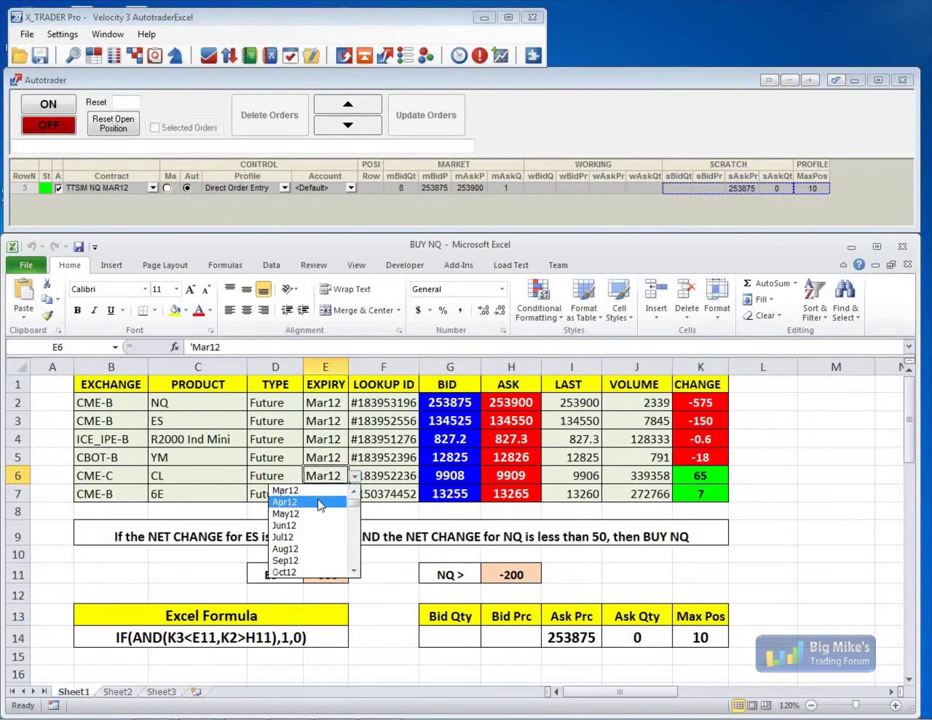
{"action": "left_click", "coordinate": [316, 498]}
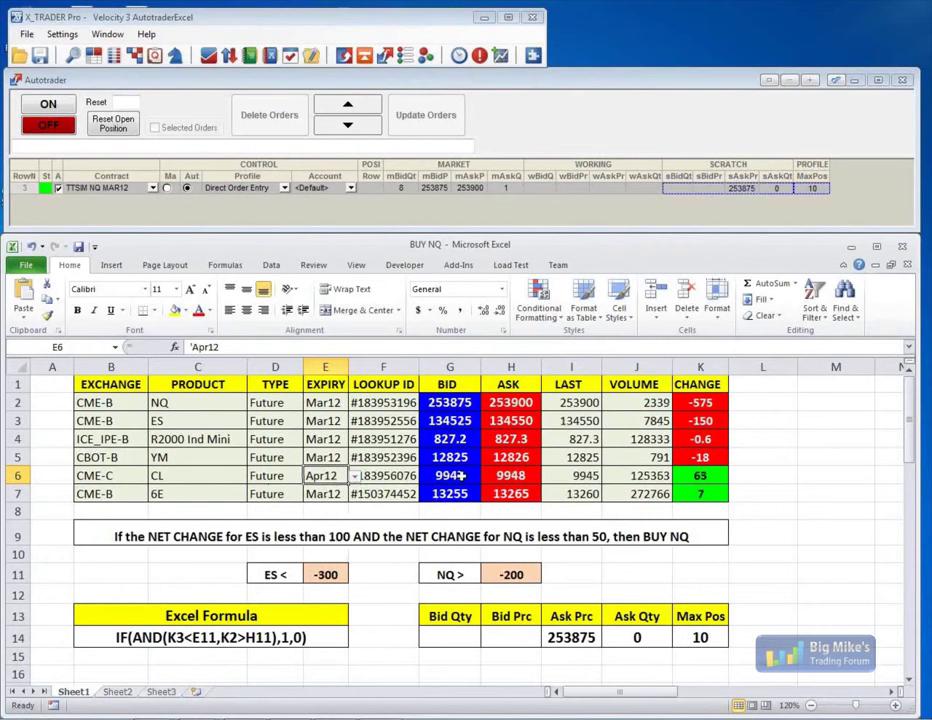
{"action": "left_click", "coordinate": [354, 477]}
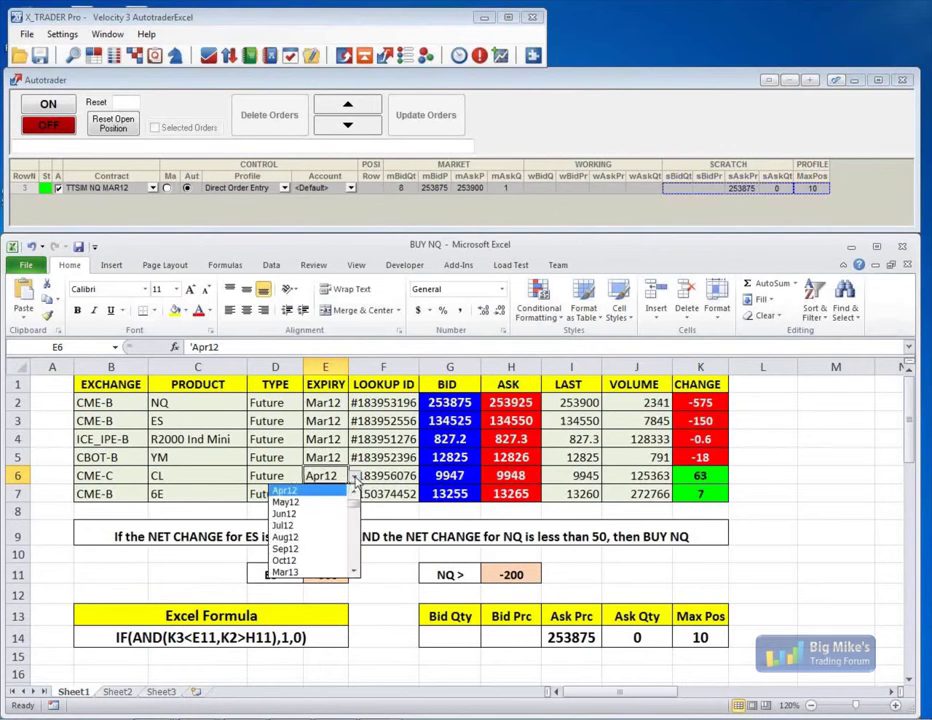
{"action": "left_click", "coordinate": [316, 536]}
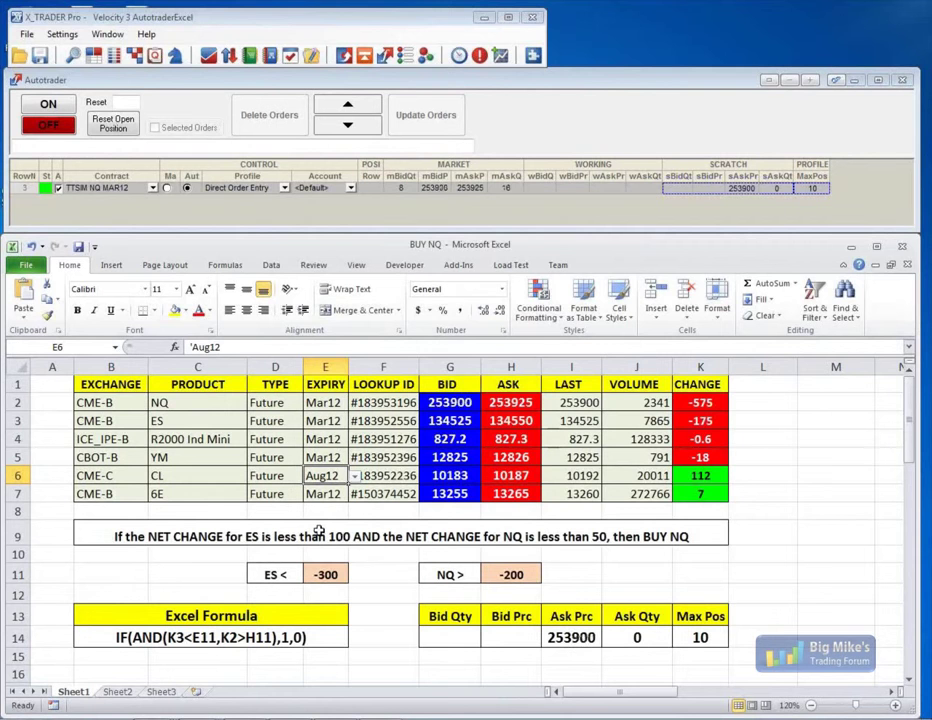
{"action": "left_click", "coordinate": [817, 508]}
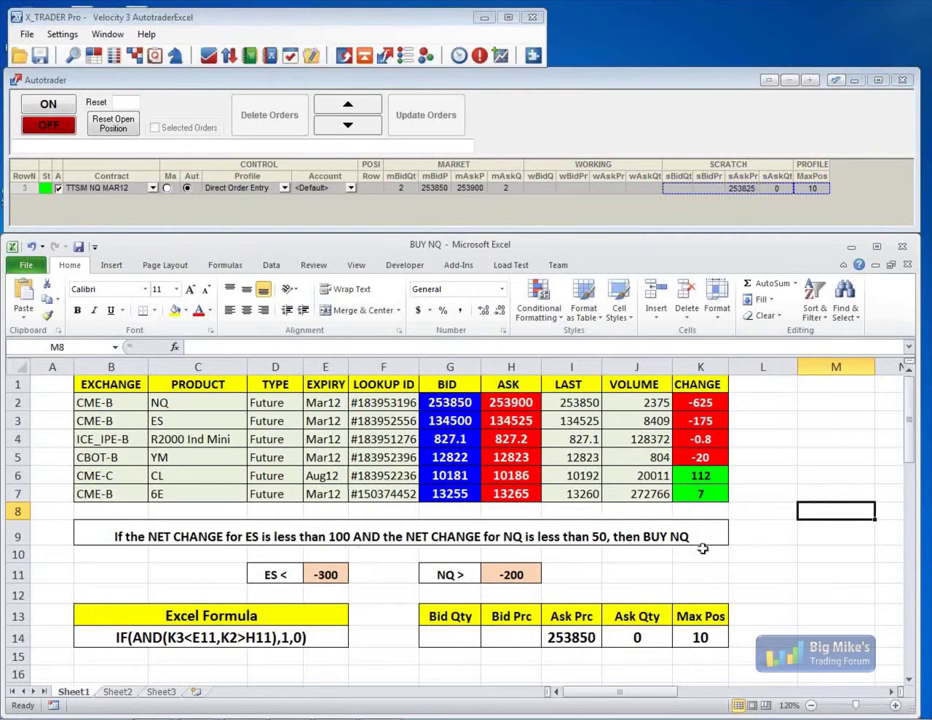
Set the ES net change threshold in E11 to 100 and the NQ threshold in H11 to 200
{"action": "left_click", "coordinate": [332, 574]}
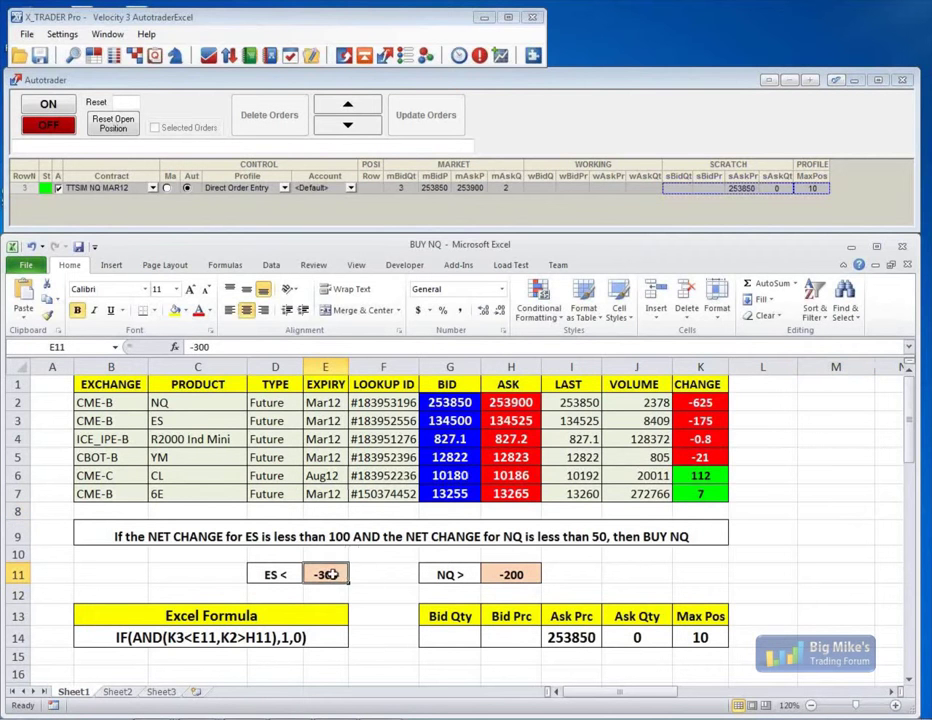
{"action": "type", "text": "100"}
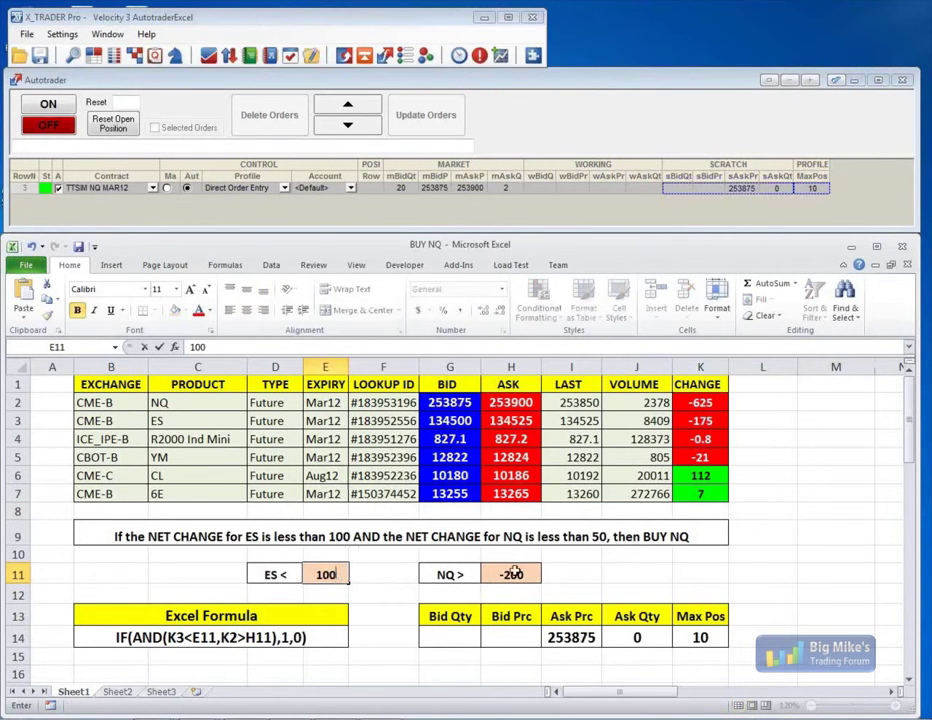
{"action": "double_click", "coordinate": [516, 574]}
{"action": "type", "text": "200"}
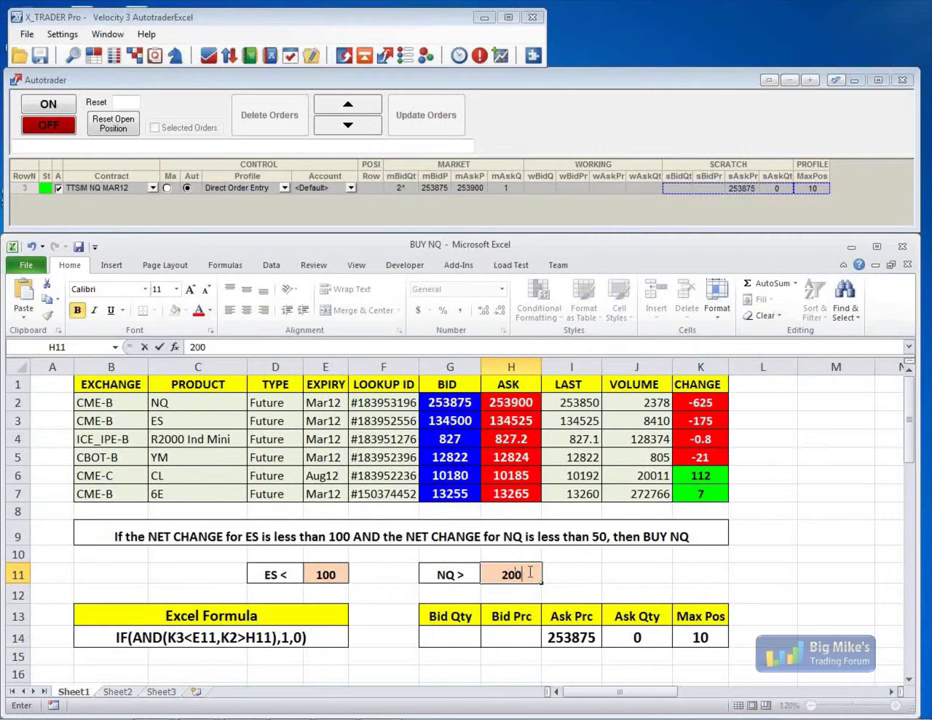
{"action": "left_click", "coordinate": [610, 568]}
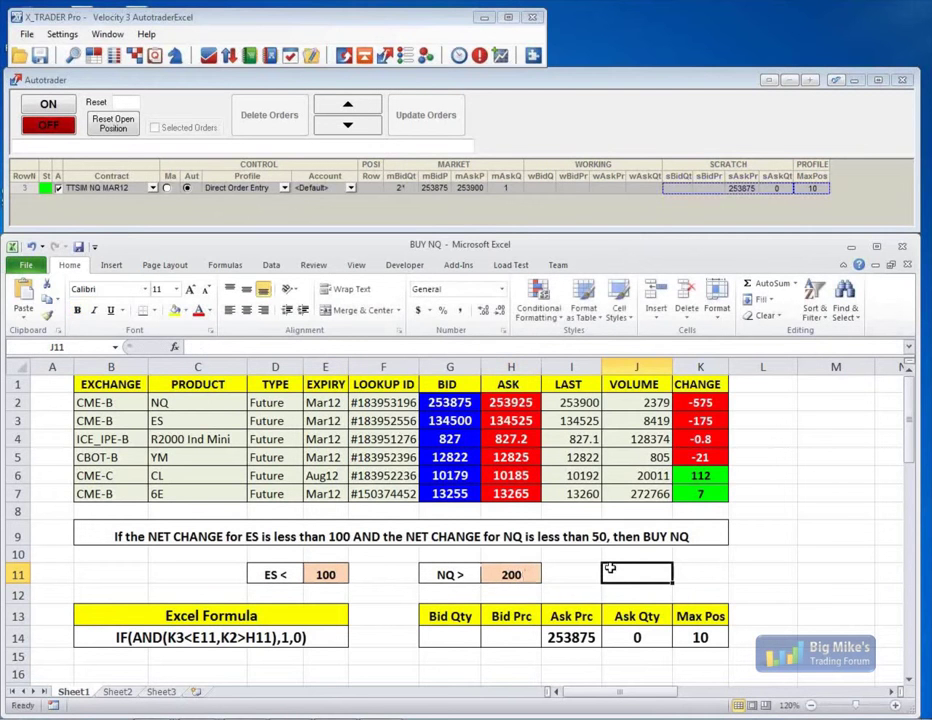
Examine the order range G14:K14 alongside the linked Autotrader scratch and MaxPos cells, and switch Autotrader on
{"action": "left_click", "coordinate": [448, 636]}
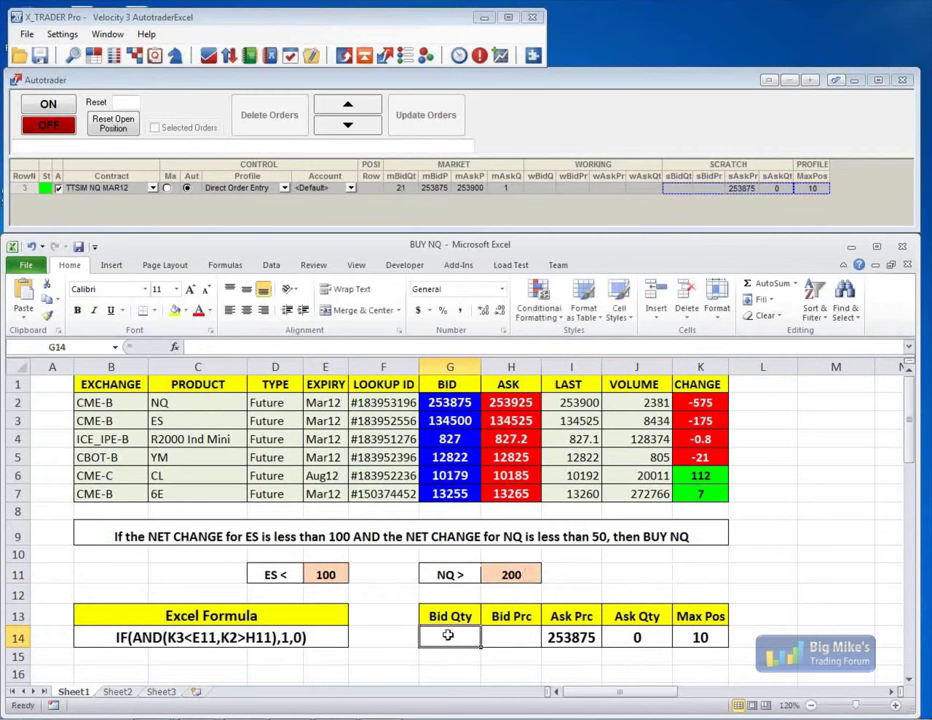
{"action": "left_click_drag", "start_coordinate": [450, 635], "coordinate": [706, 637]}
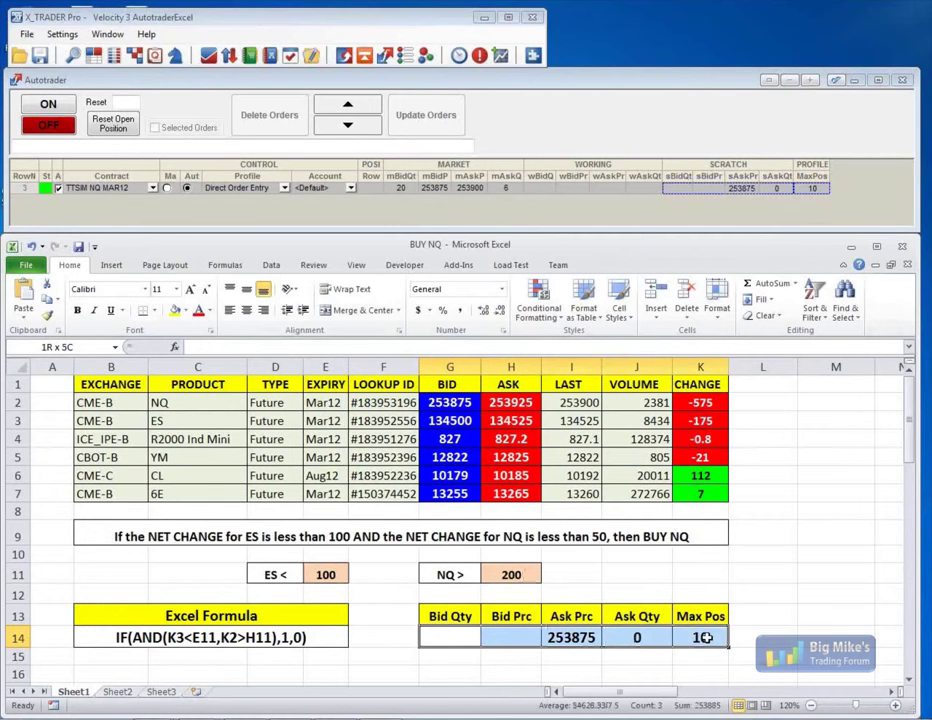
{"action": "left_click", "coordinate": [832, 616]}
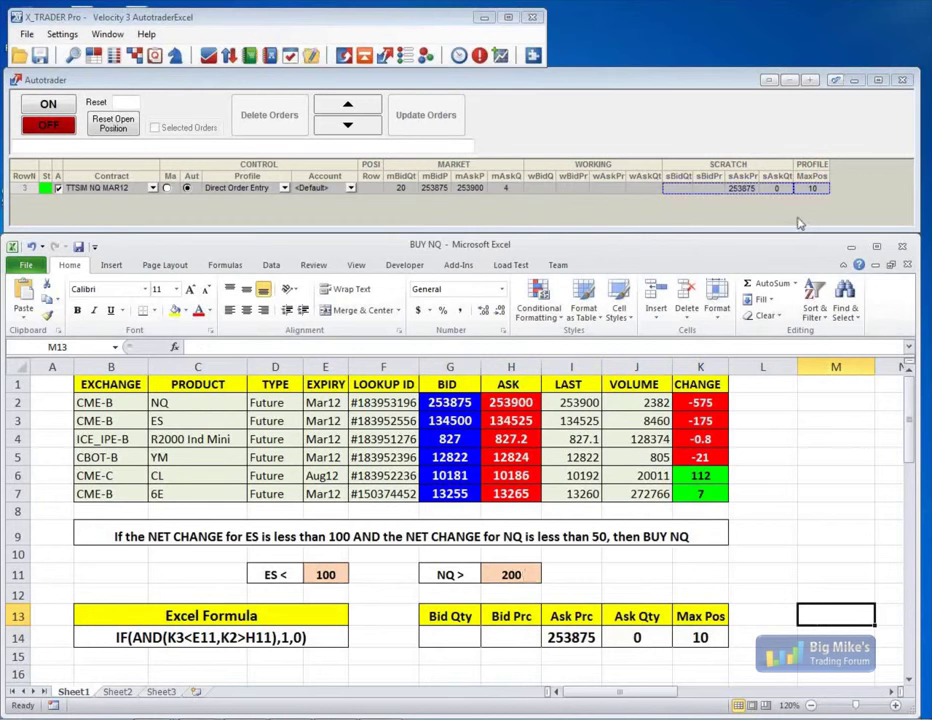
{"action": "mouse_move", "coordinate": [693, 199]}
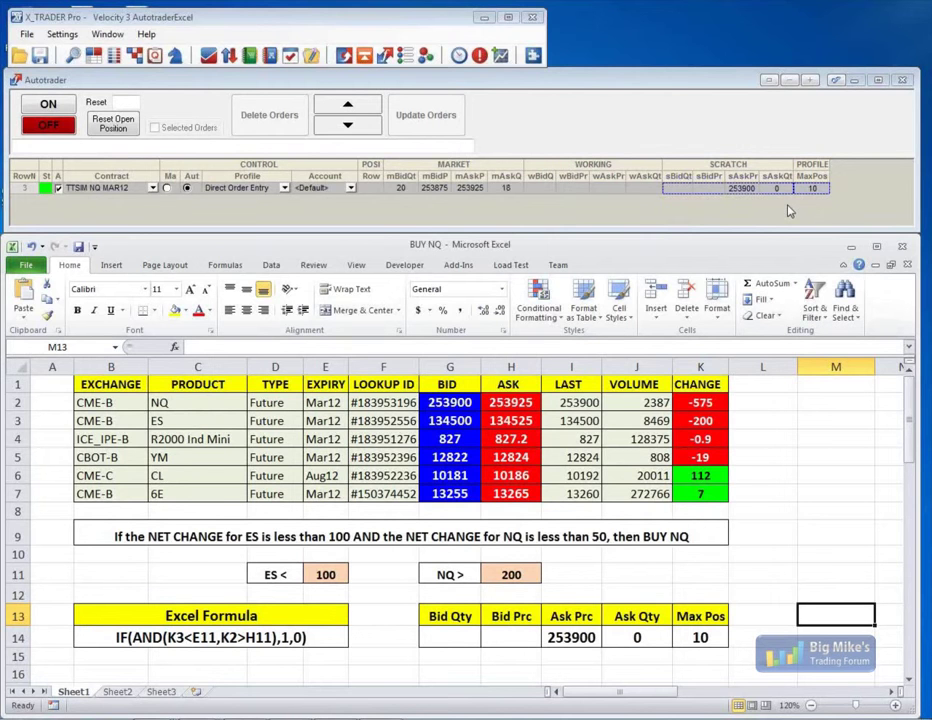
{"action": "left_click", "coordinate": [48, 104]}
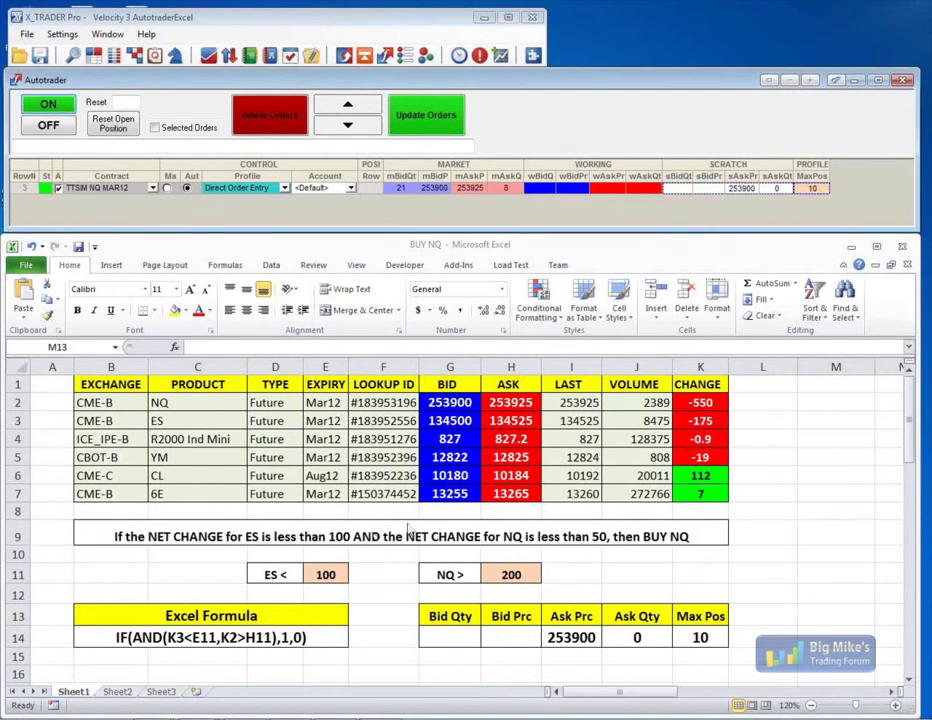
Set the ES net change threshold in E11 to -200 and the NQ threshold in H11 to -100
{"action": "left_click", "coordinate": [313, 573]}
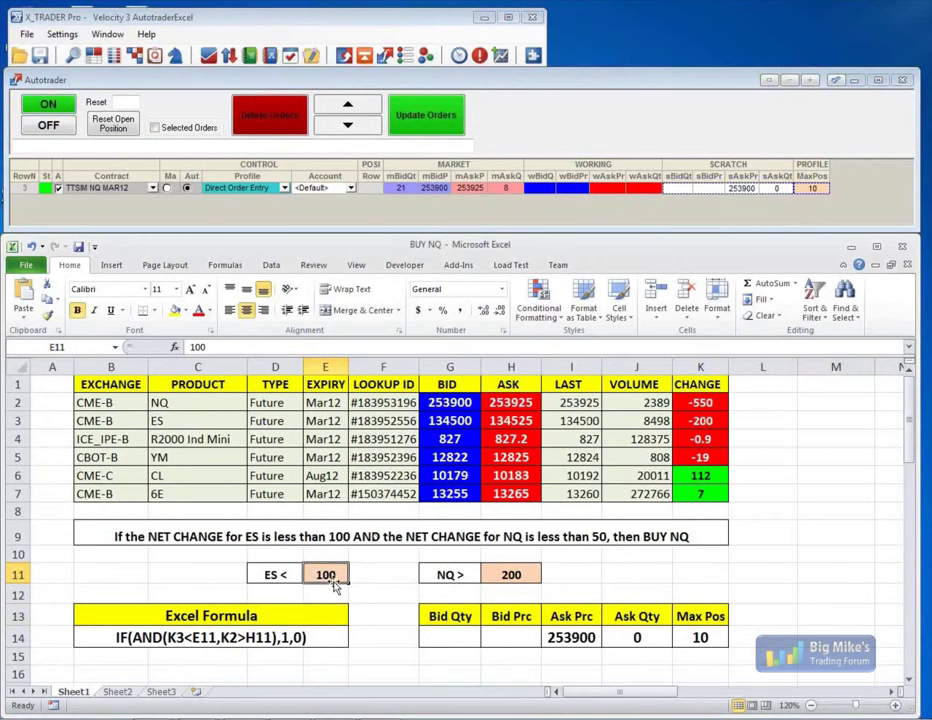
{"action": "type", "text": "-200"}
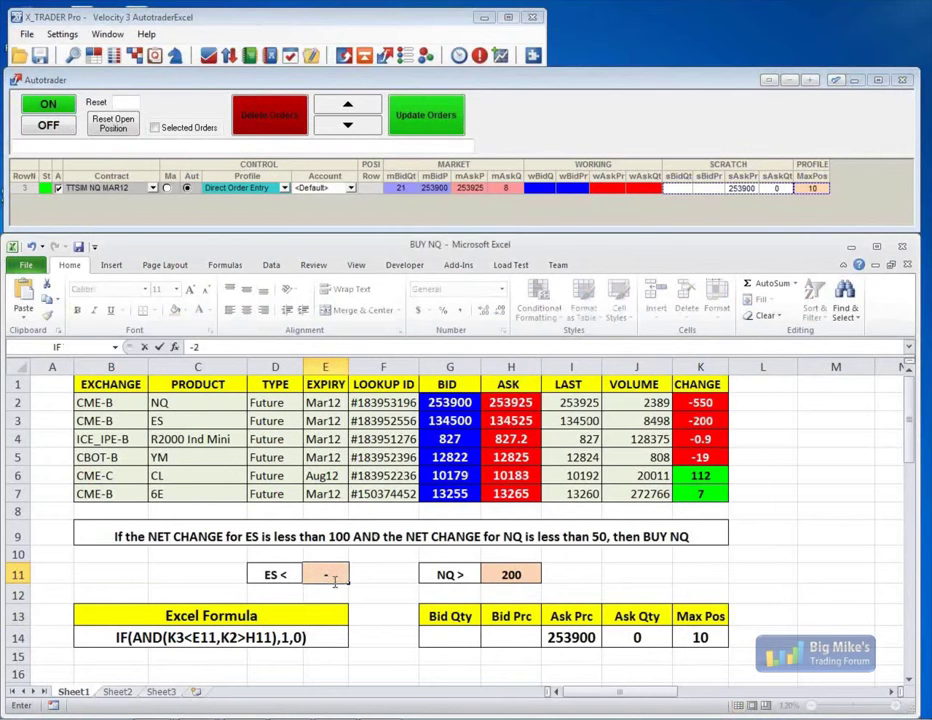
{"action": "left_click", "coordinate": [510, 574]}
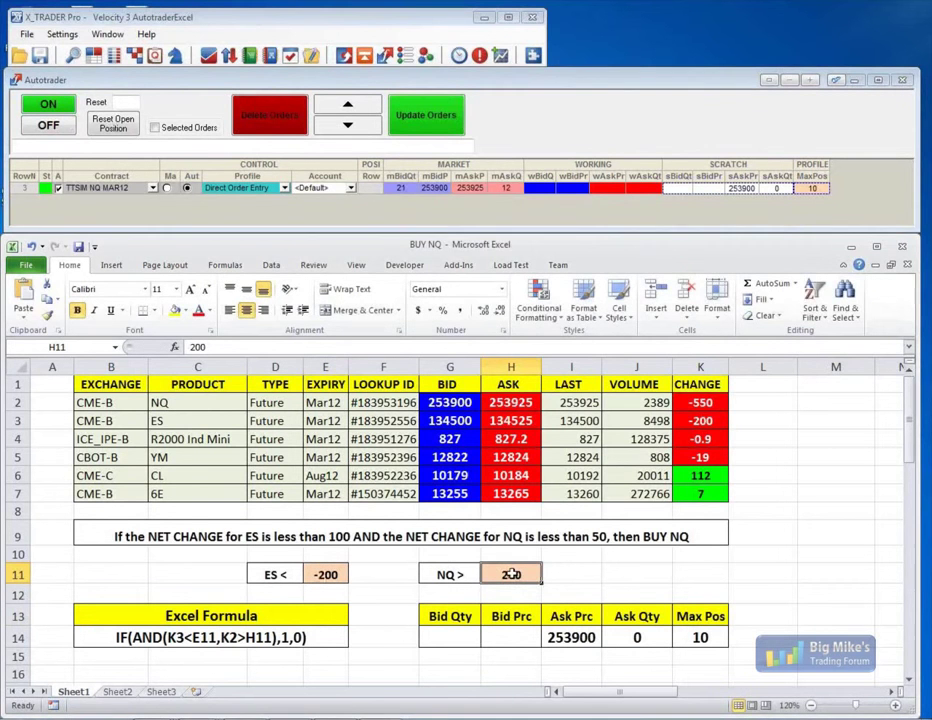
{"action": "type", "text": "-100"}
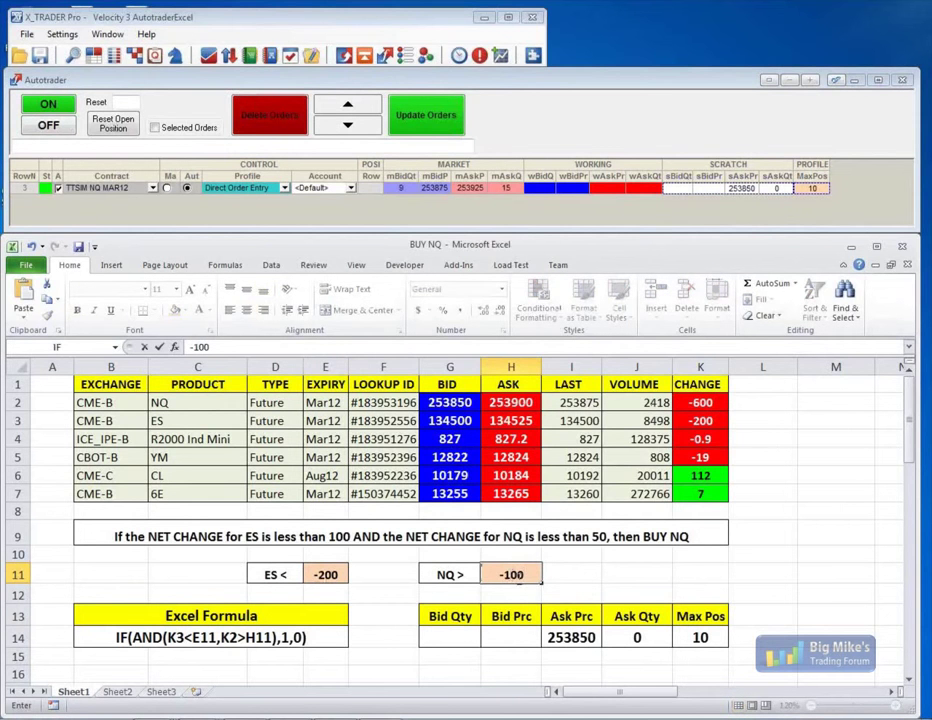
{"action": "key", "text": "Return"}
{"action": "key", "text": "Right"}
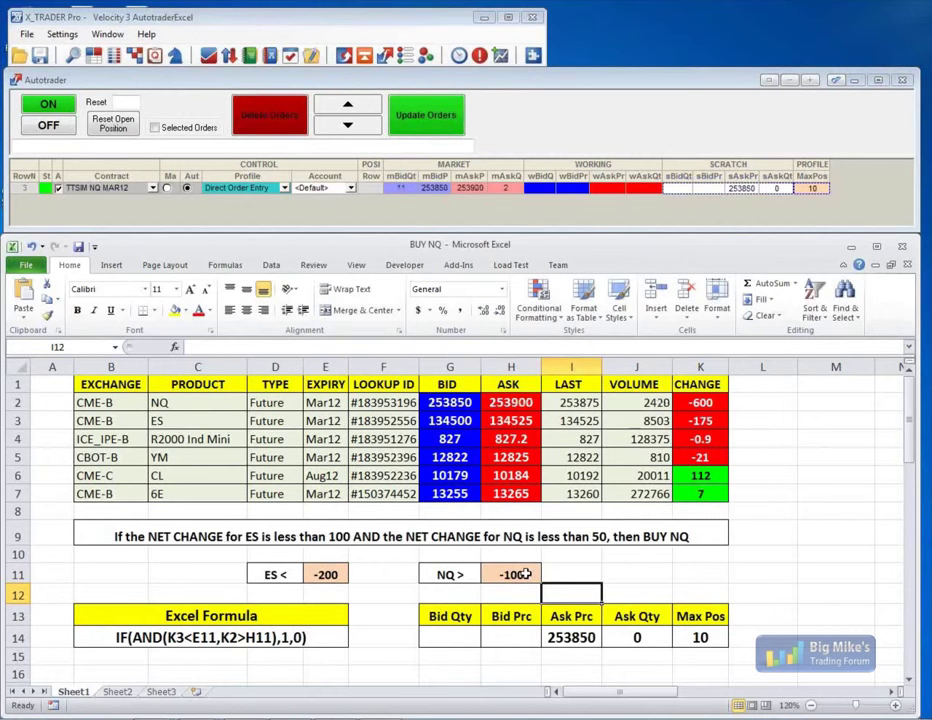
Set the NQ net change threshold in H11 to -250 and enter -700 in cell I11
{"action": "left_click", "coordinate": [523, 574]}
{"action": "type", "text": "-250"}
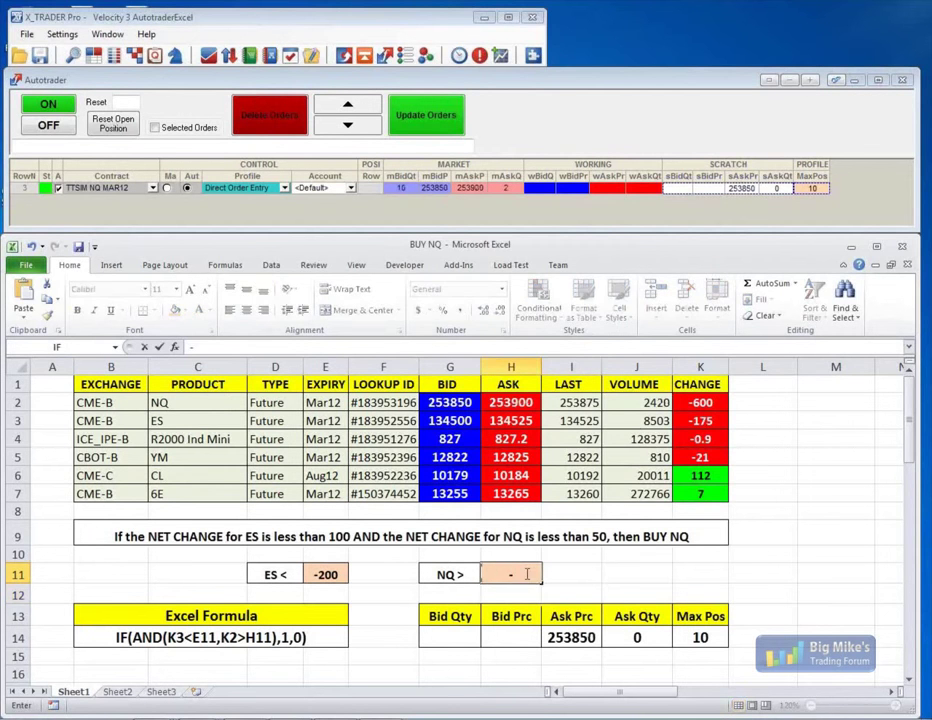
{"action": "left_click", "coordinate": [578, 576]}
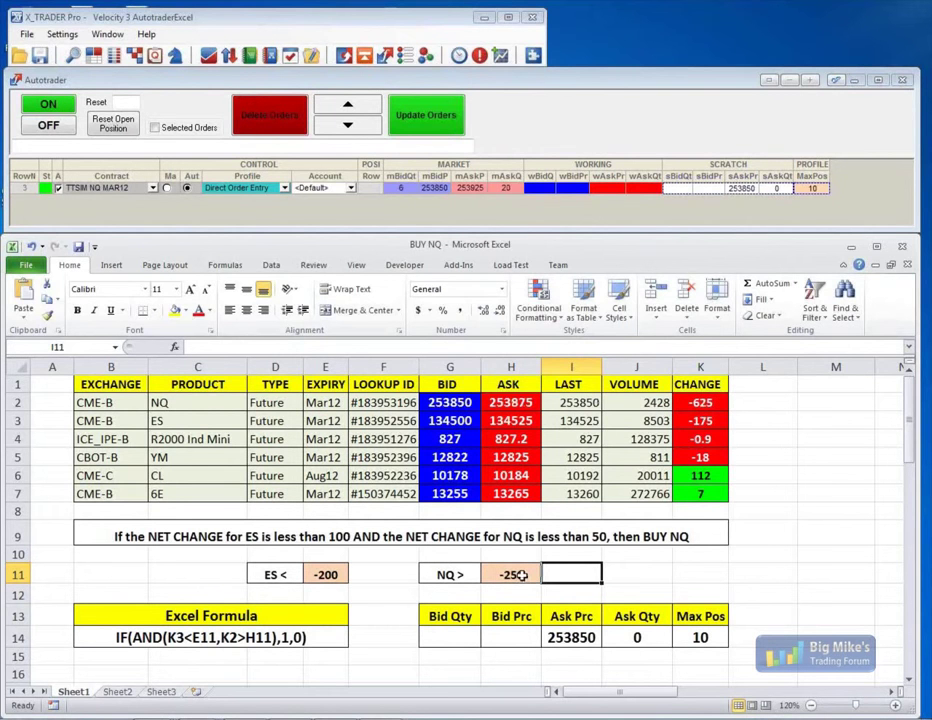
{"action": "type", "text": "-700"}
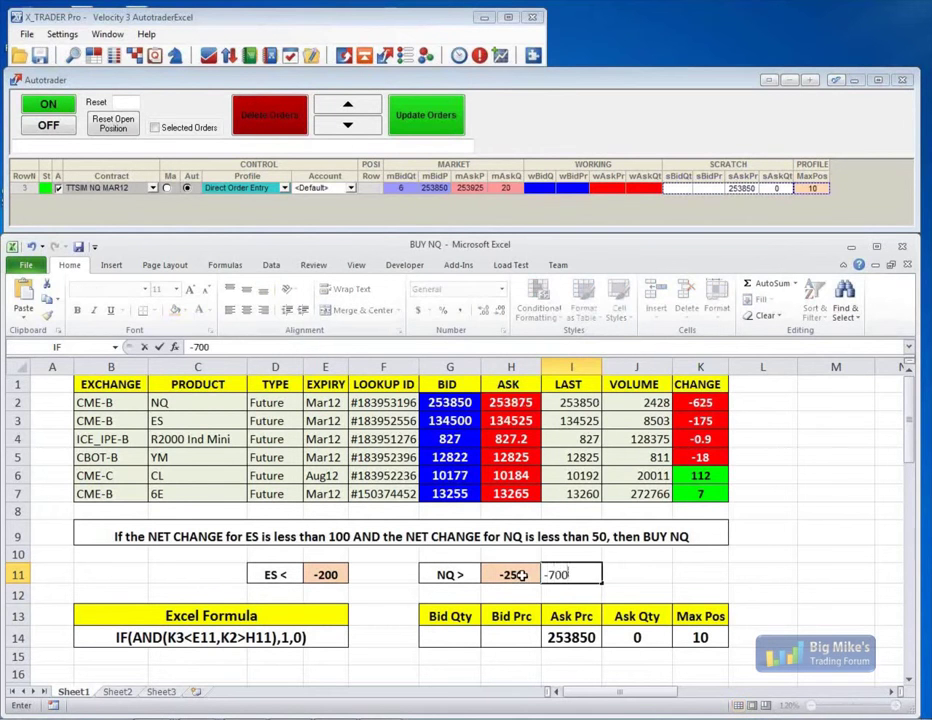
{"action": "left_click", "coordinate": [659, 577]}
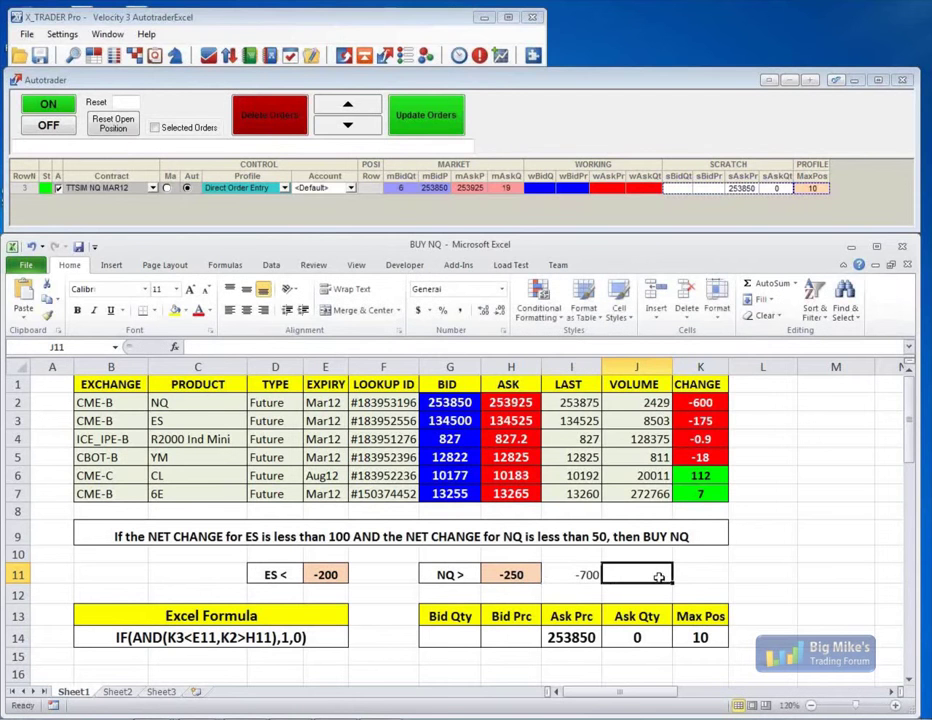
Open the Velocity 5 ADL workspace and enlarge the design canvas by shrinking the Information area
{"action": "left_click", "coordinate": [27, 34]}
{"action": "left_click", "coordinate": [80, 50]}
{"action": "left_click", "coordinate": [388, 375]}
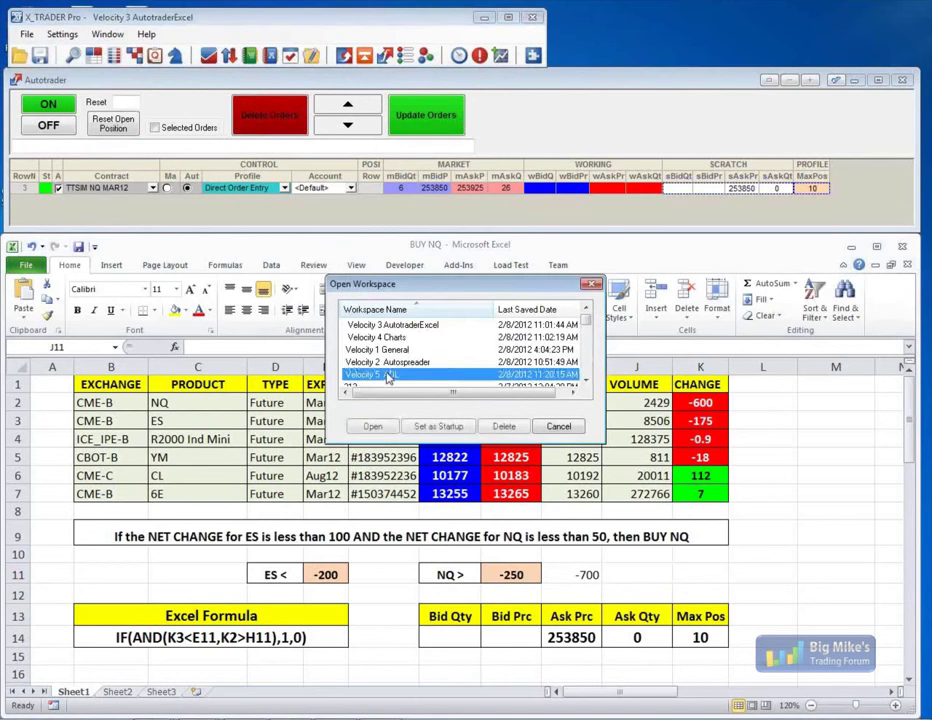
{"action": "left_click", "coordinate": [375, 425]}
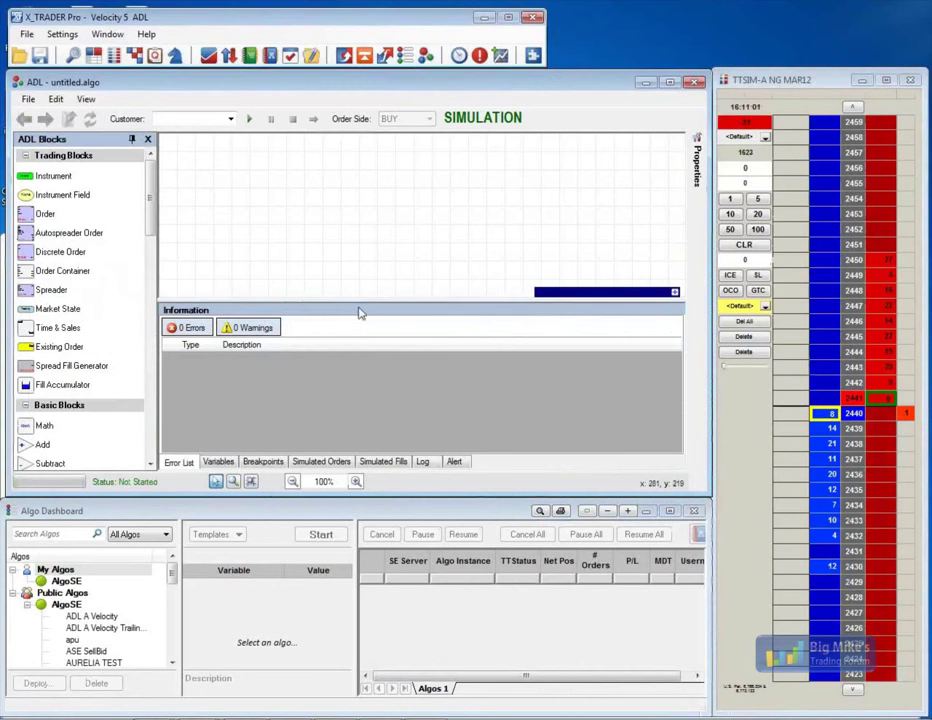
{"action": "left_click_drag", "start_coordinate": [356, 301], "coordinate": [366, 387]}
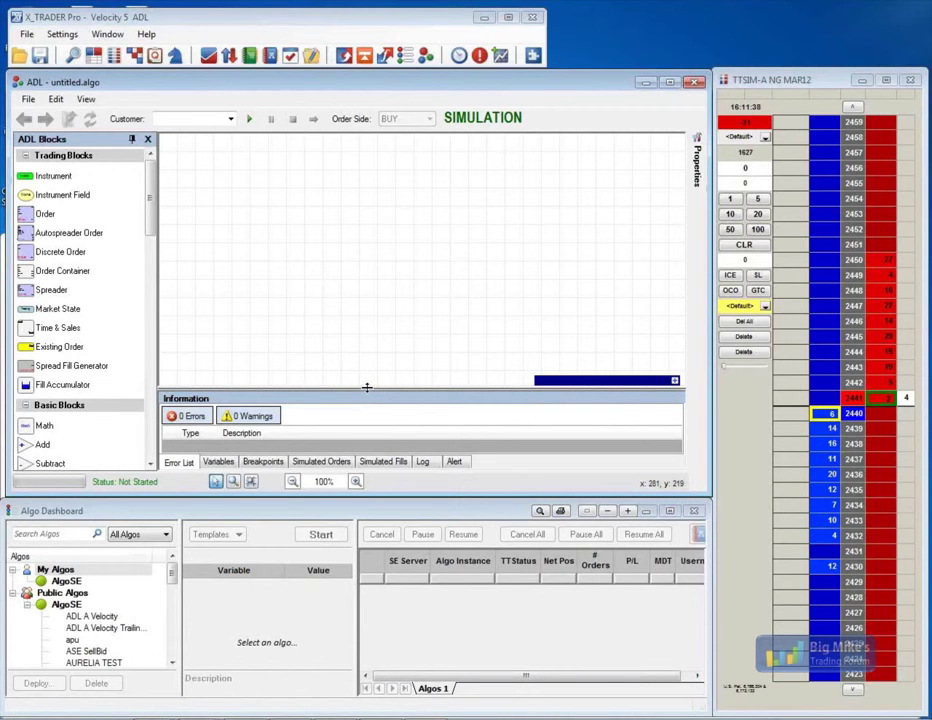
Add an Instrument block to the canvas and assign it the TTSIM-A NG MAR12 future
{"action": "left_click_drag", "start_coordinate": [50, 176], "coordinate": [246, 175]}
{"action": "double_click", "coordinate": [228, 180]}
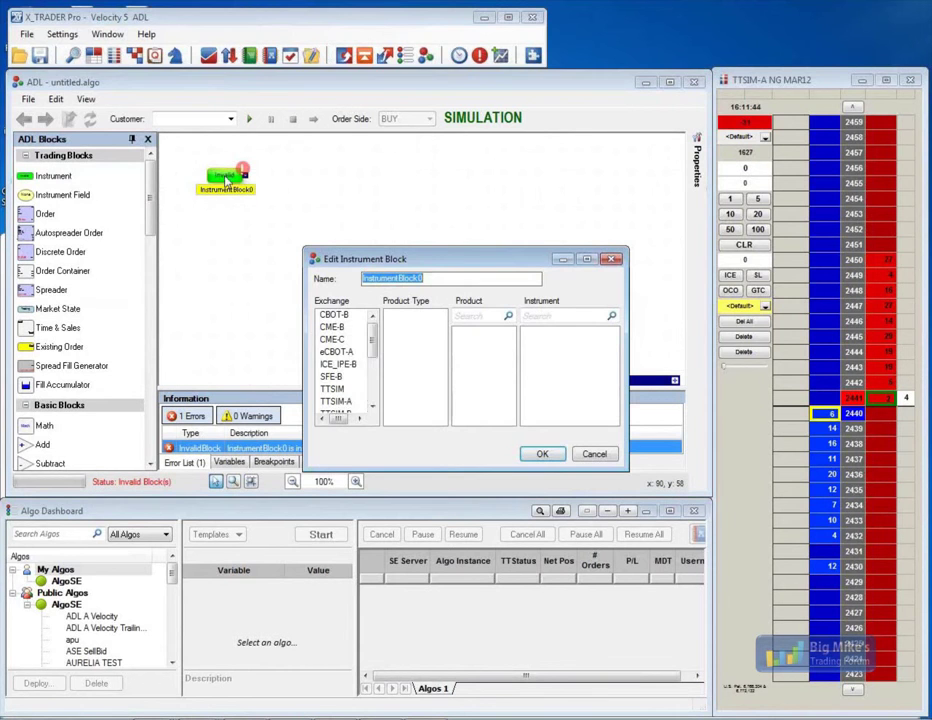
{"action": "left_click_drag", "start_coordinate": [372, 333], "coordinate": [373, 352]}
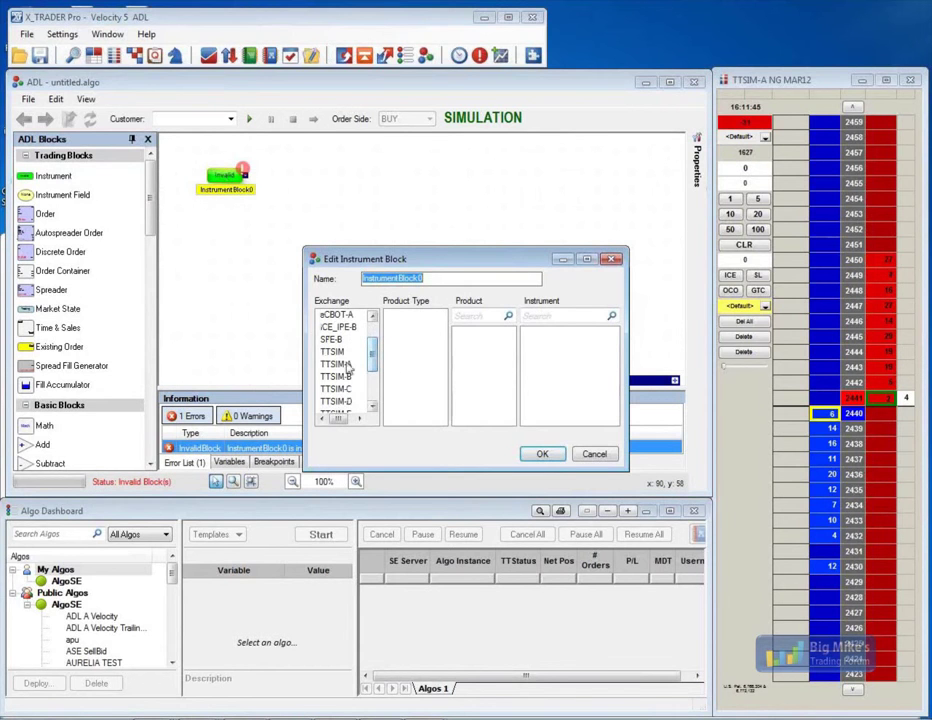
{"action": "left_click", "coordinate": [336, 364]}
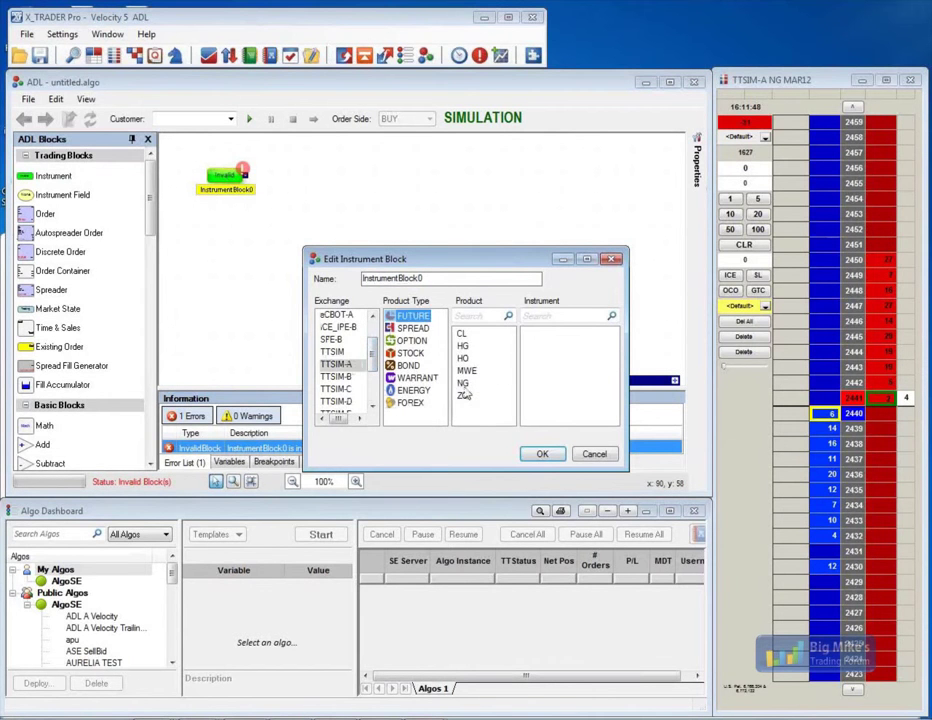
{"action": "left_click", "coordinate": [462, 383]}
{"action": "left_click", "coordinate": [540, 334]}
{"action": "left_click", "coordinate": [545, 455]}
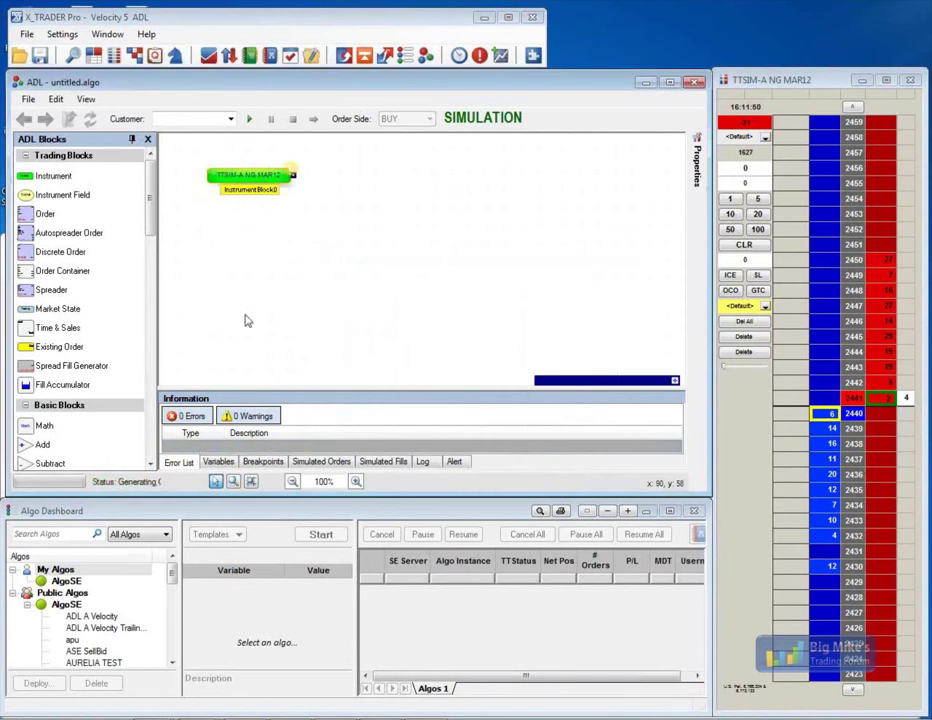
Add an Instrument Field block set to BidPrice and connect the NG instrument block to it
{"action": "left_click_drag", "start_coordinate": [105, 194], "coordinate": [350, 172]}
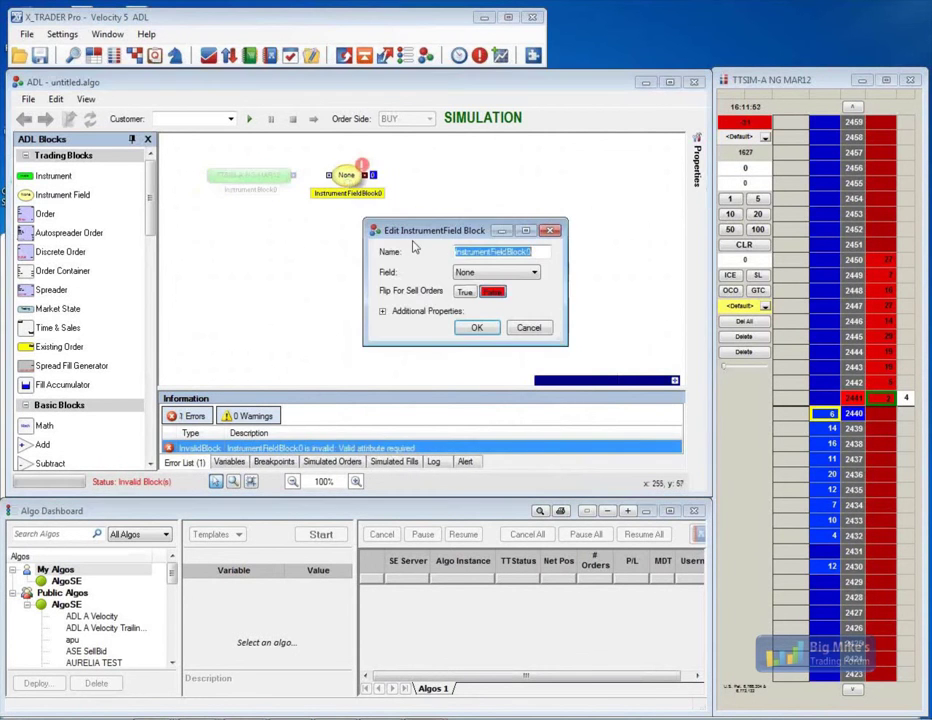
{"action": "left_click", "coordinate": [494, 272]}
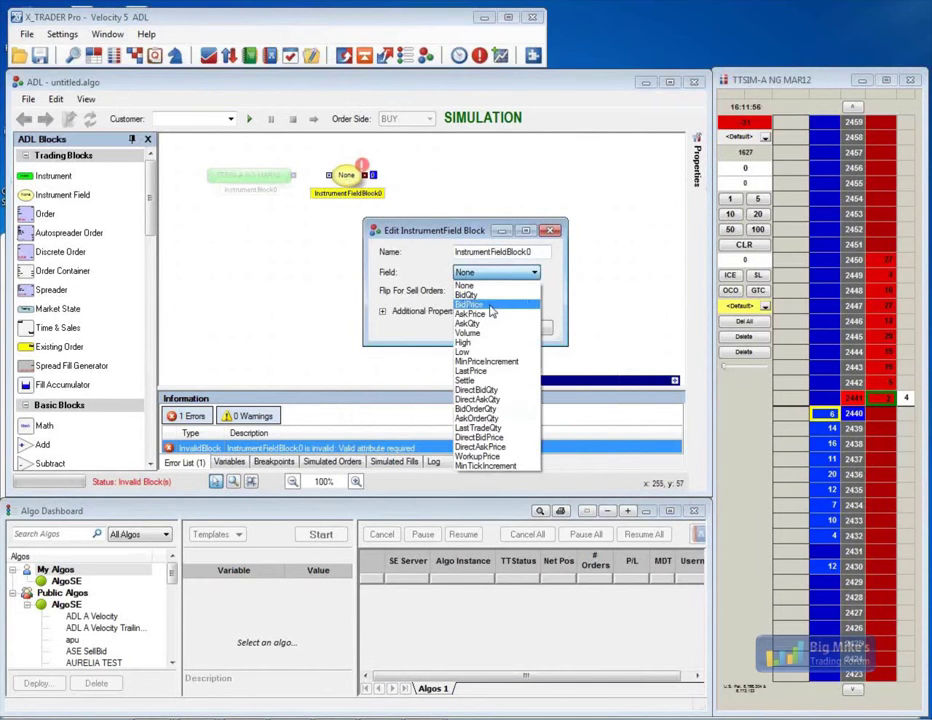
{"action": "left_click", "coordinate": [490, 305]}
{"action": "left_click", "coordinate": [488, 328]}
{"action": "left_click_drag", "start_coordinate": [265, 172], "coordinate": [329, 175]}
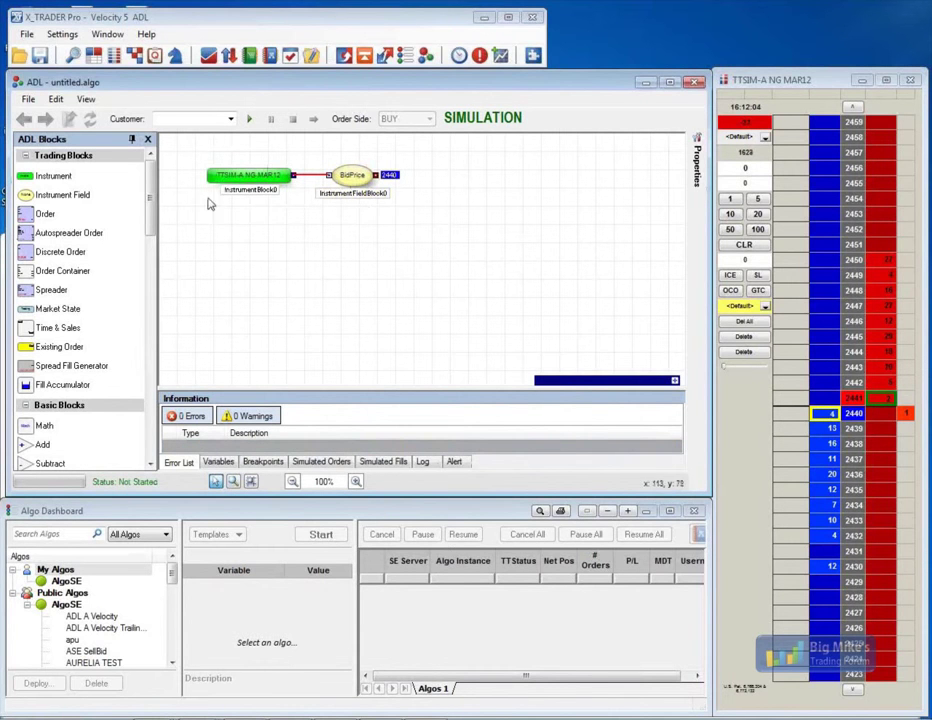
Add an Order block and connect the instrument to its inst input and BidPrice to its price input
{"action": "left_click_drag", "start_coordinate": [44, 213], "coordinate": [500, 191]}
{"action": "left_click_drag", "start_coordinate": [250, 181], "coordinate": [463, 160]}
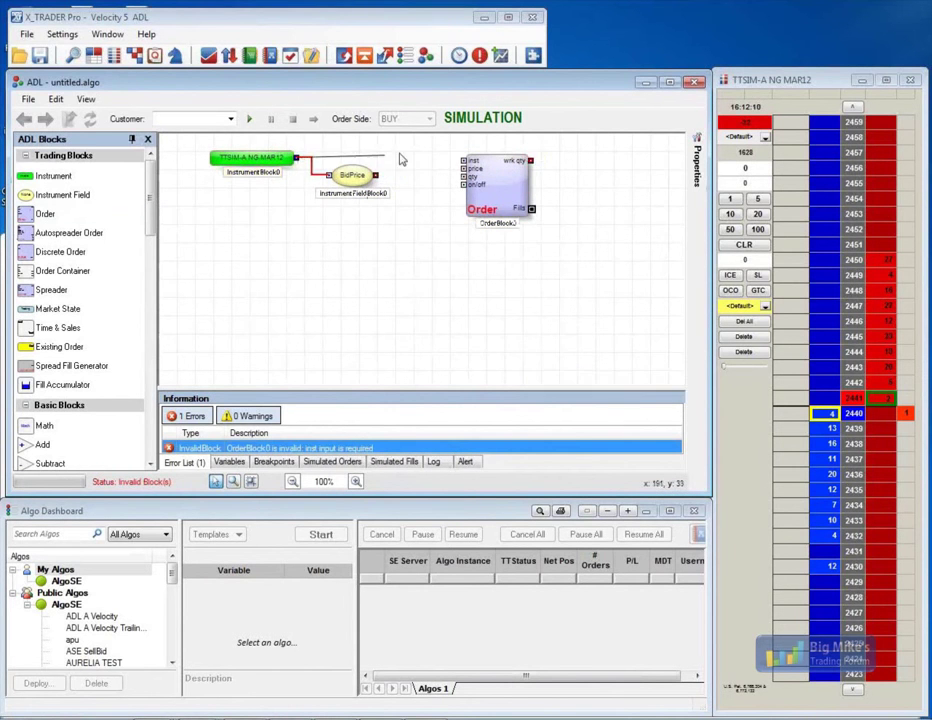
{"action": "left_click_drag", "start_coordinate": [377, 181], "coordinate": [463, 168]}
Add a Number block with value 5 and connect it to the Order block's qty input
{"action": "scroll", "coordinate": [125, 270], "scroll_direction": "down", "scroll_amount": 6}
{"action": "left_click_drag", "start_coordinate": [30, 345], "coordinate": [382, 226]}
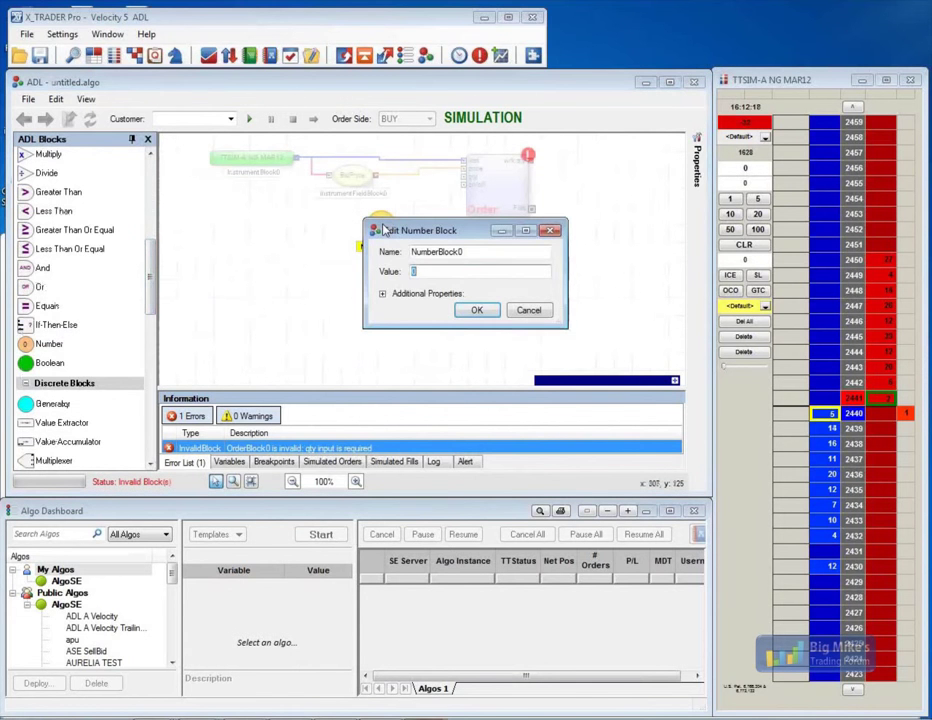
{"action": "type", "text": "5"}
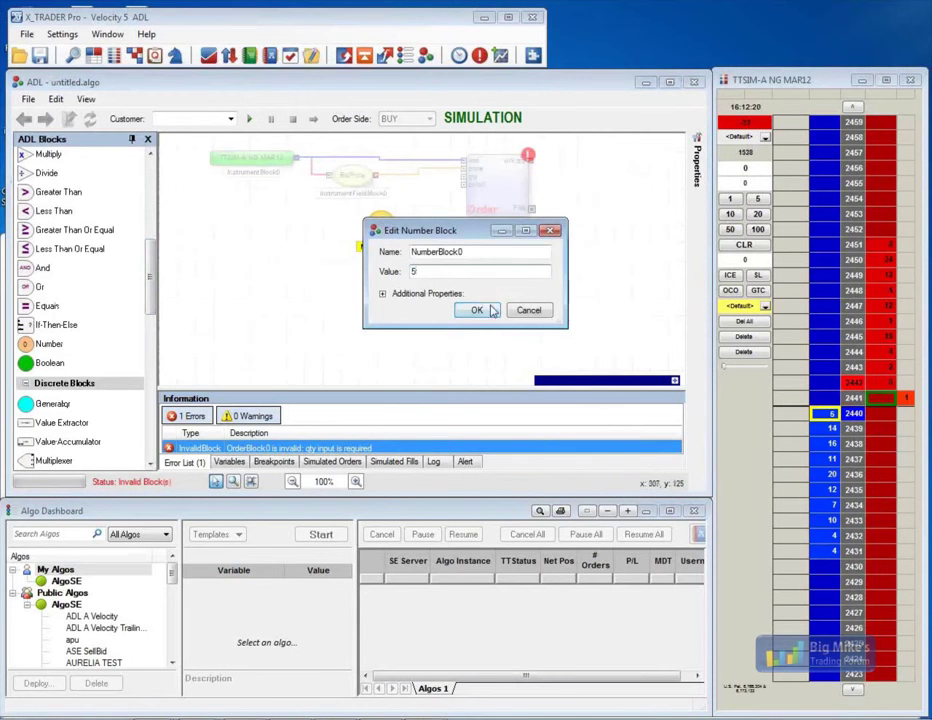
{"action": "key", "text": "Return"}
{"action": "left_click_drag", "start_coordinate": [425, 212], "coordinate": [464, 176]}
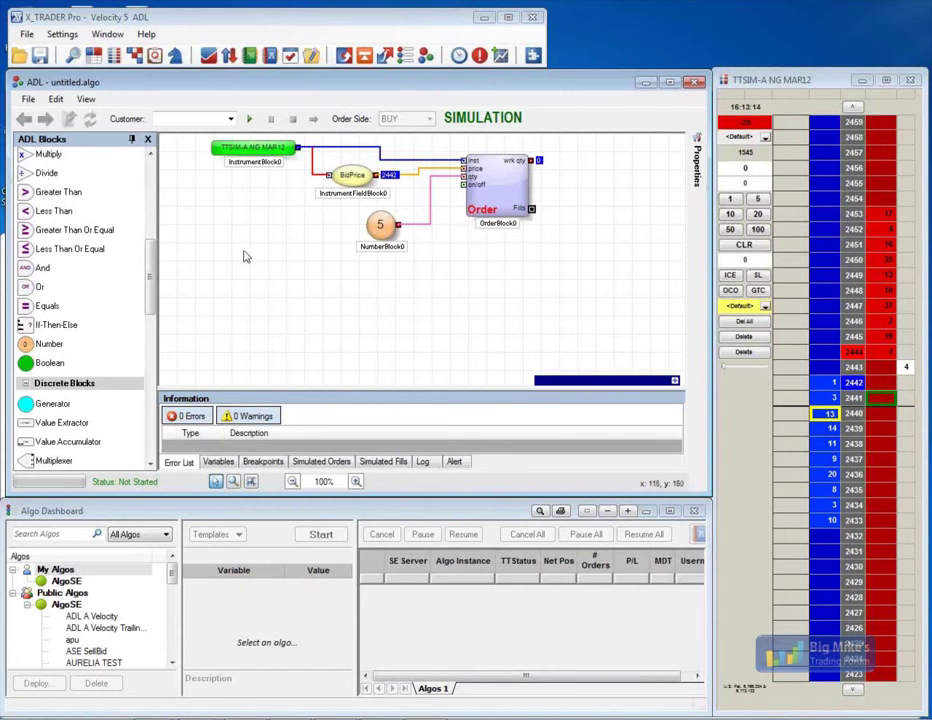
Open ADL A Velocity.algo without saving the current algorithm and examine its full block diagram
{"action": "left_click", "coordinate": [30, 99]}
{"action": "left_click", "coordinate": [30, 99]}
{"action": "left_click", "coordinate": [30, 99]}
{"action": "left_click", "coordinate": [42, 131]}
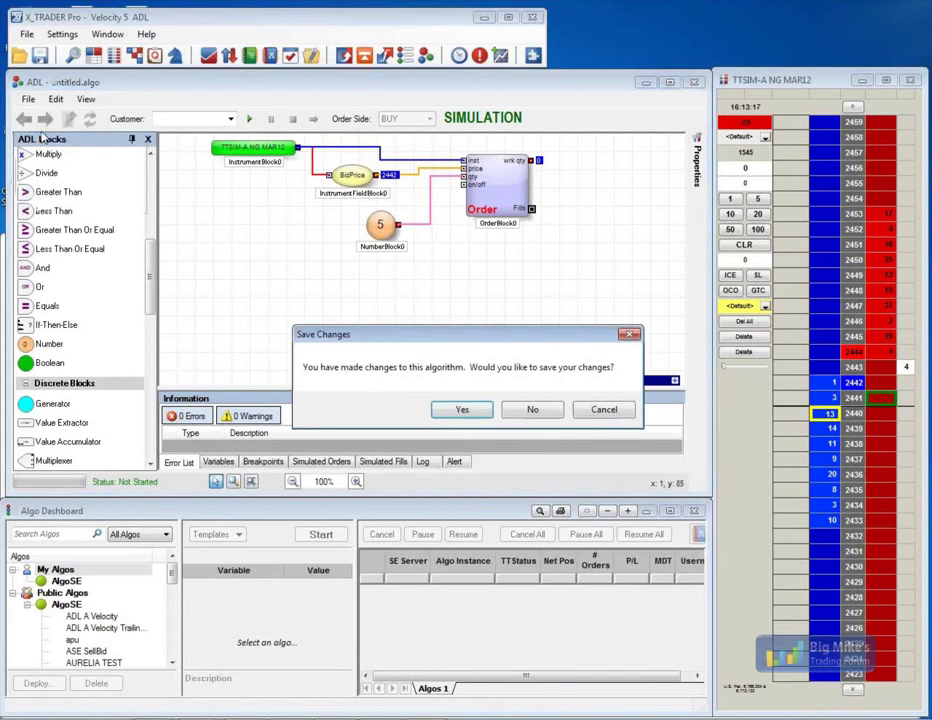
{"action": "left_click", "coordinate": [532, 409]}
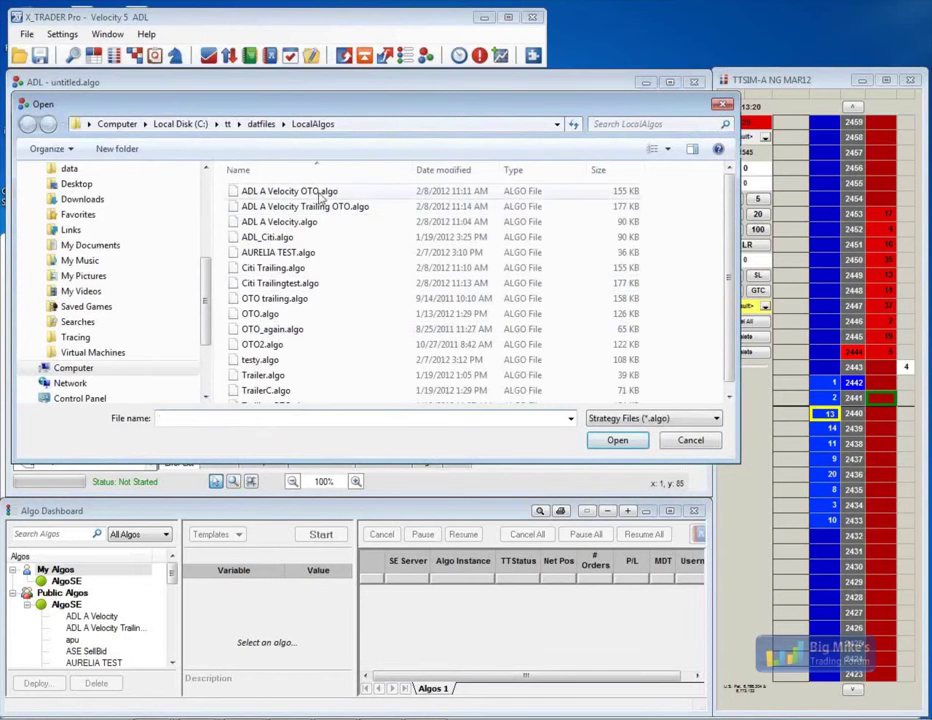
{"action": "left_click", "coordinate": [298, 222]}
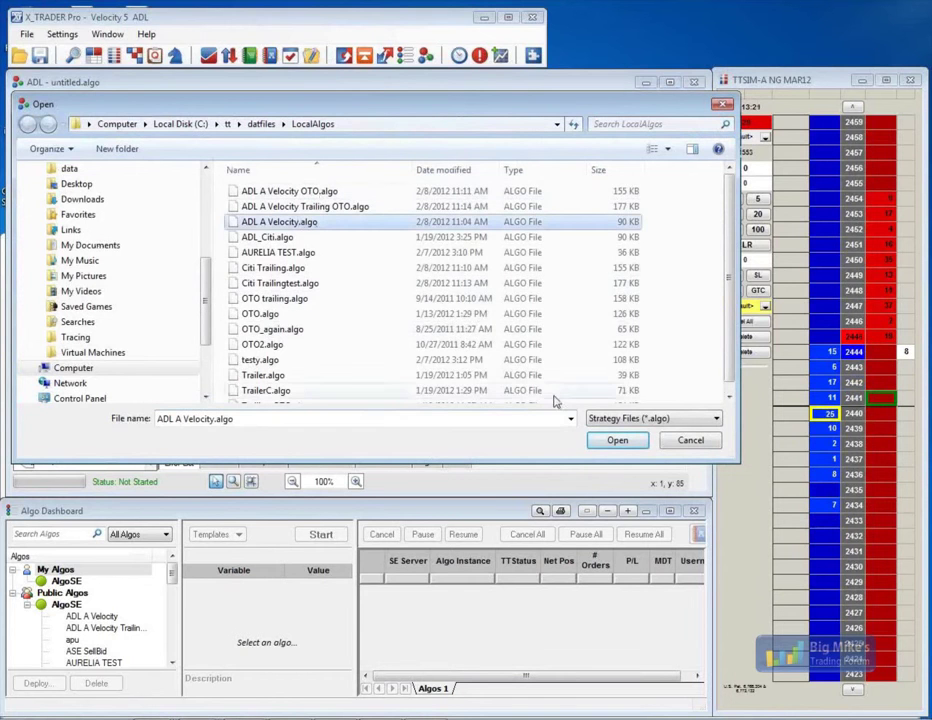
{"action": "left_click", "coordinate": [617, 440]}
{"action": "left_click_drag", "start_coordinate": [707, 490], "coordinate": [797, 538]}
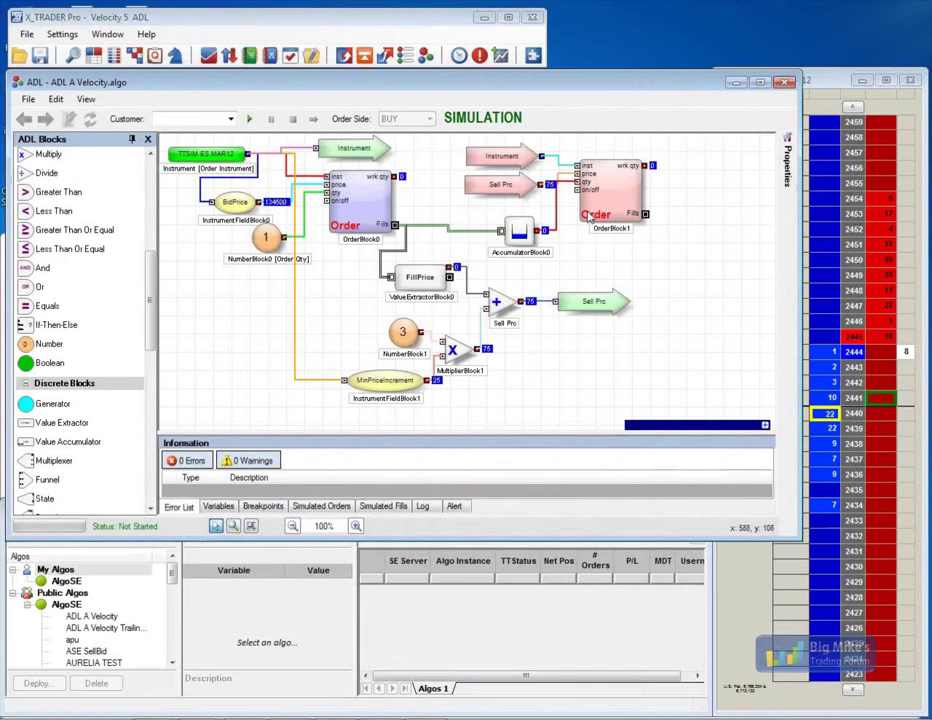
{"action": "left_click_drag", "start_coordinate": [799, 539], "coordinate": [712, 497]}
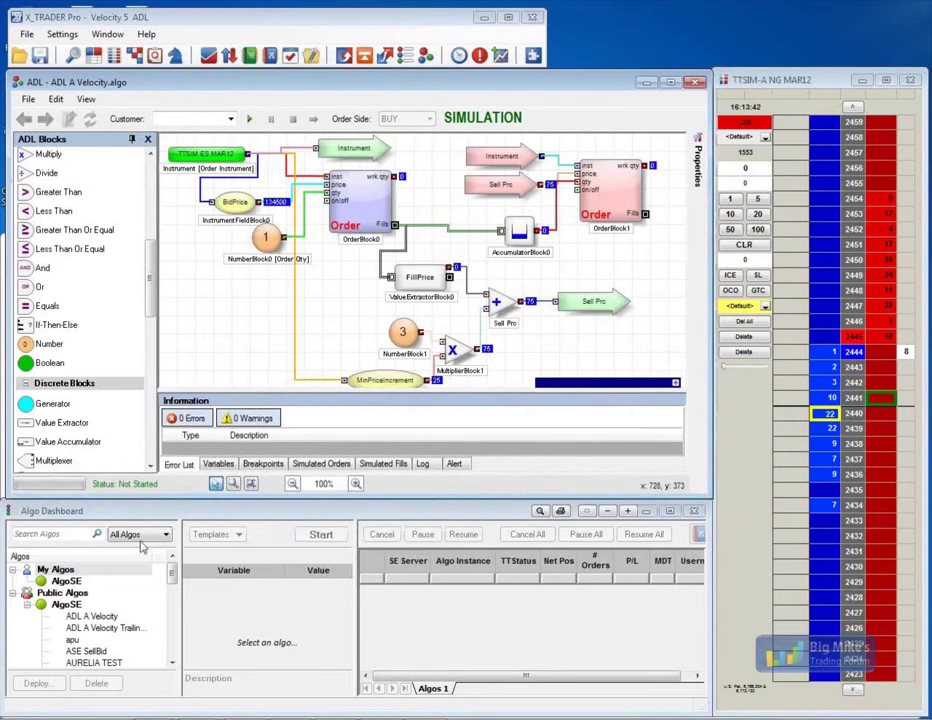
Try to deploy ADL A Velocity.algo from the LocalAlgos folder to the AlgoSE server
{"action": "left_click", "coordinate": [66, 581]}
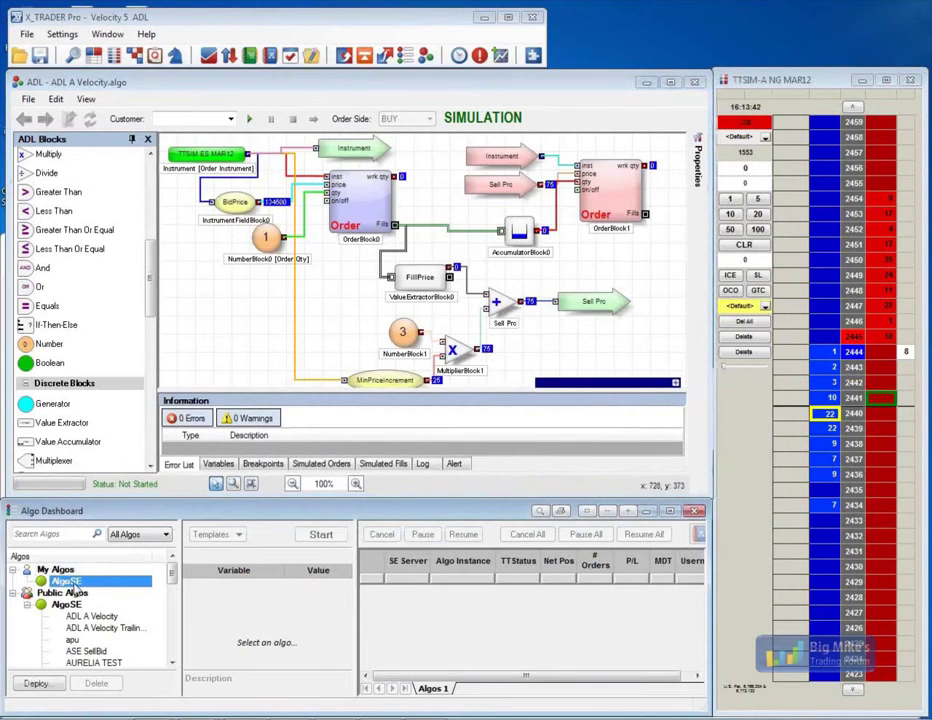
{"action": "left_click", "coordinate": [40, 684]}
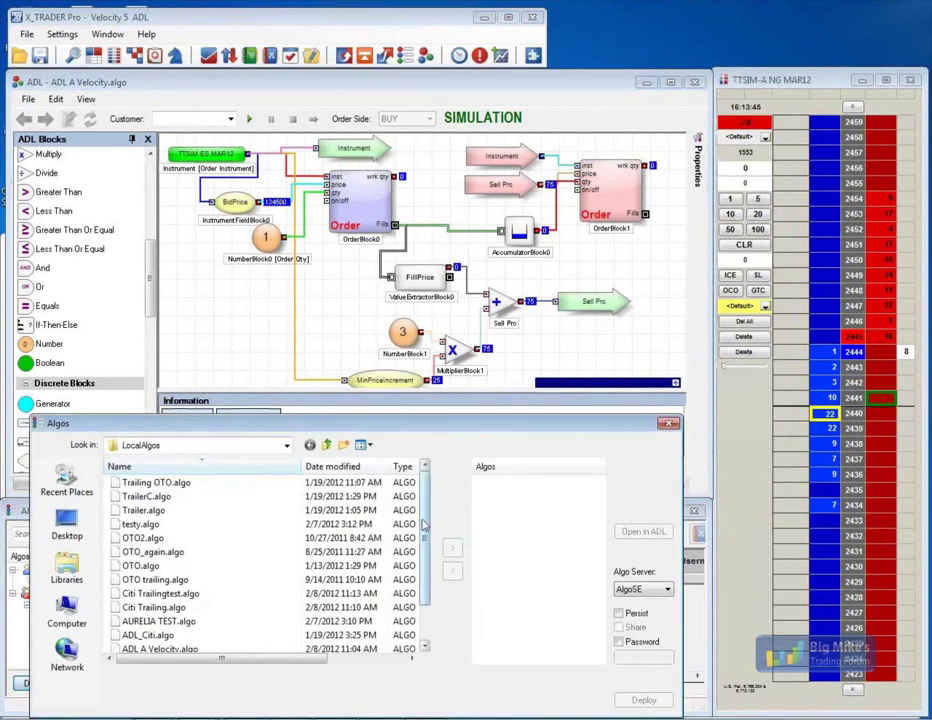
{"action": "scroll", "coordinate": [413, 530], "scroll_direction": "down", "scroll_amount": 1}
{"action": "left_click_drag", "start_coordinate": [160, 612], "coordinate": [505, 491]}
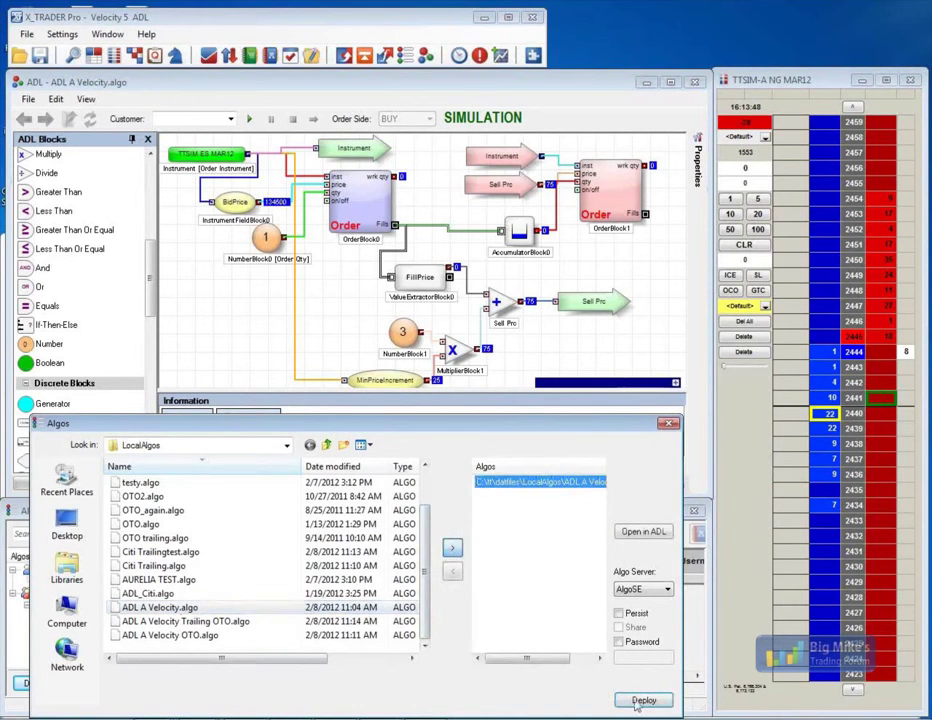
{"action": "left_click", "coordinate": [643, 700]}
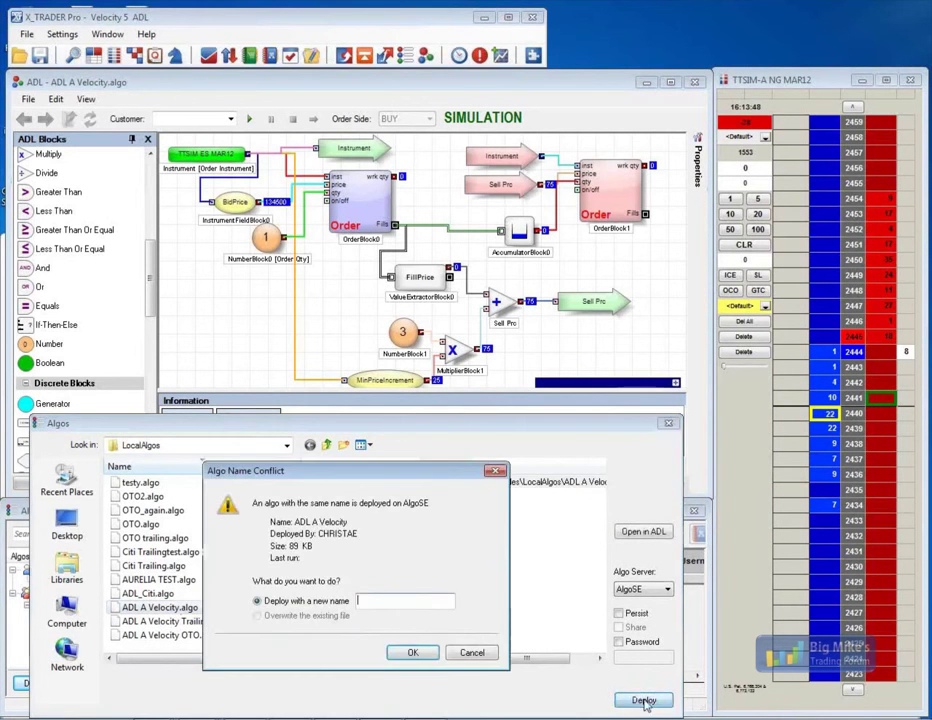
{"action": "left_click", "coordinate": [472, 653]}
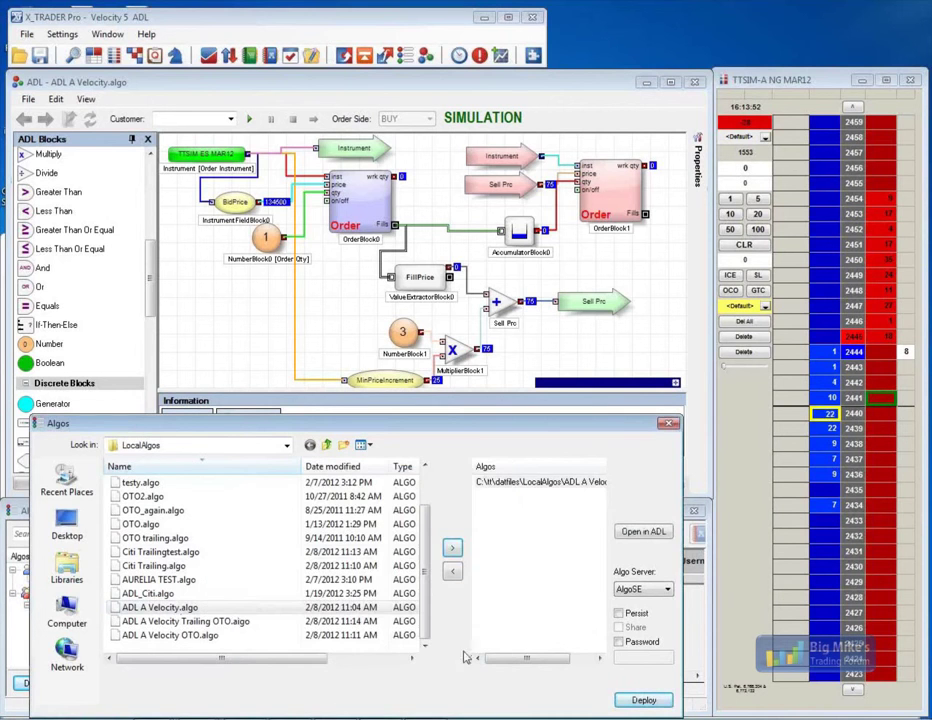
{"action": "left_click", "coordinate": [667, 426]}
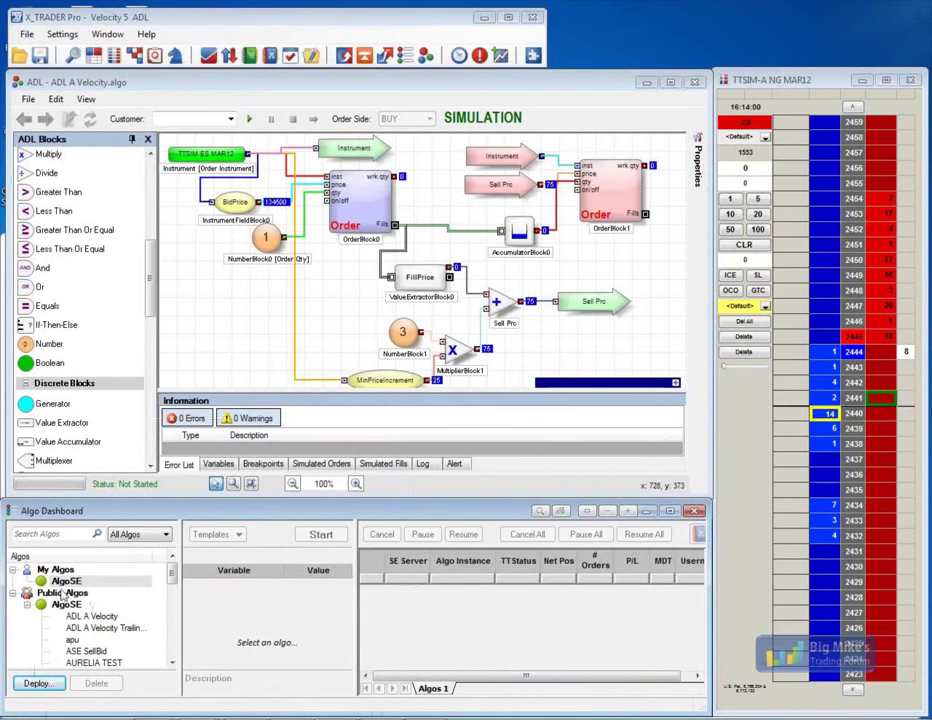
Select the ADL A Velocity algo as the order type on the TTSIM-A NG MAR12 ladder and close its variables window
{"action": "left_click", "coordinate": [66, 581]}
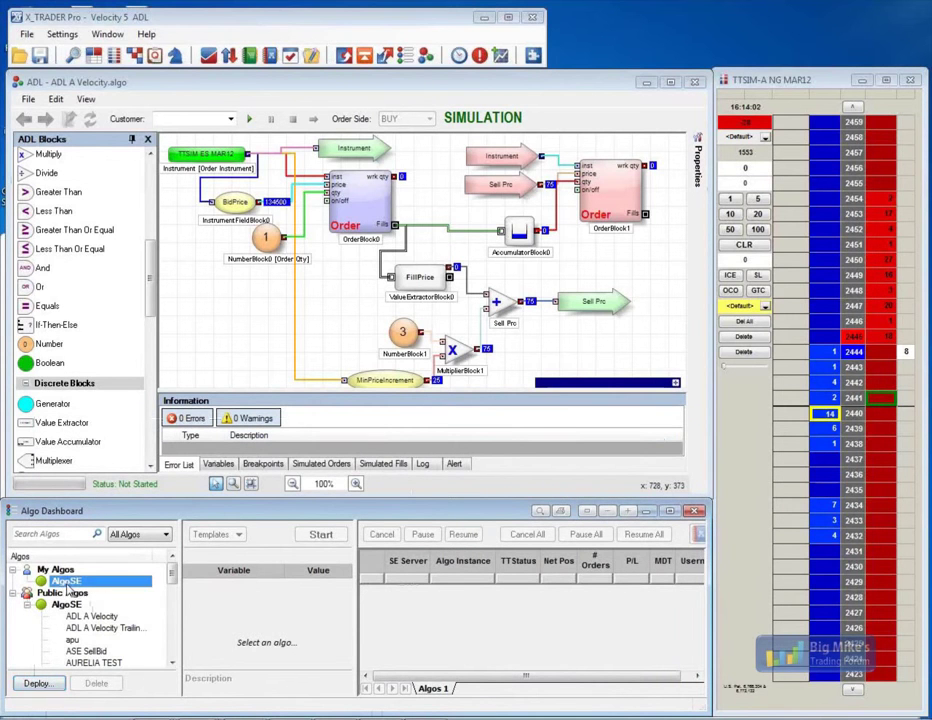
{"action": "left_click", "coordinate": [765, 306]}
{"action": "scroll", "coordinate": [806, 362], "scroll_direction": "down", "scroll_amount": 1}
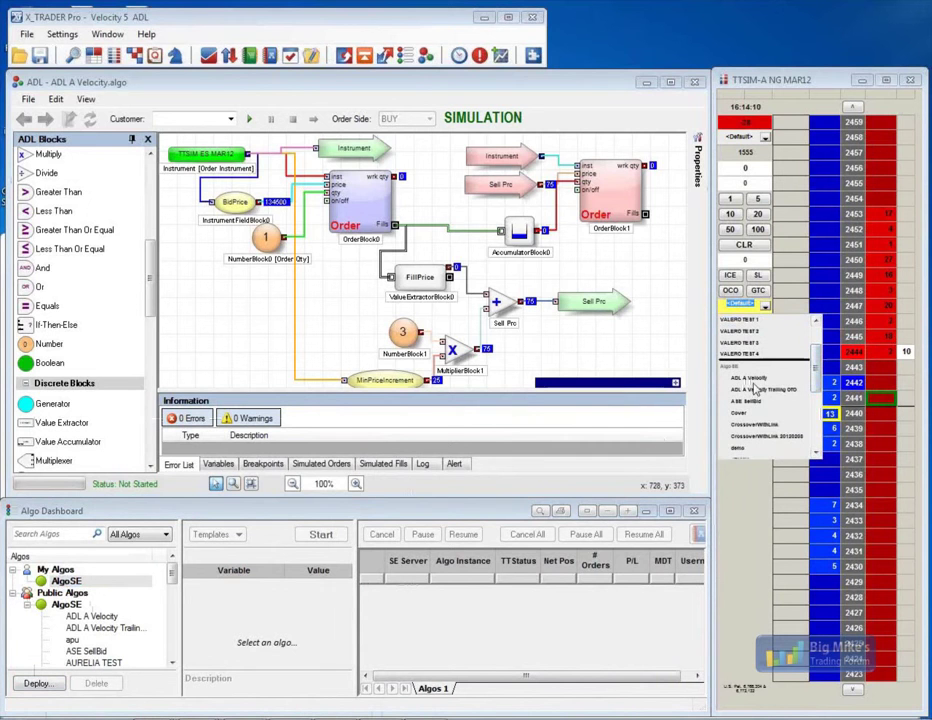
{"action": "left_click", "coordinate": [750, 379]}
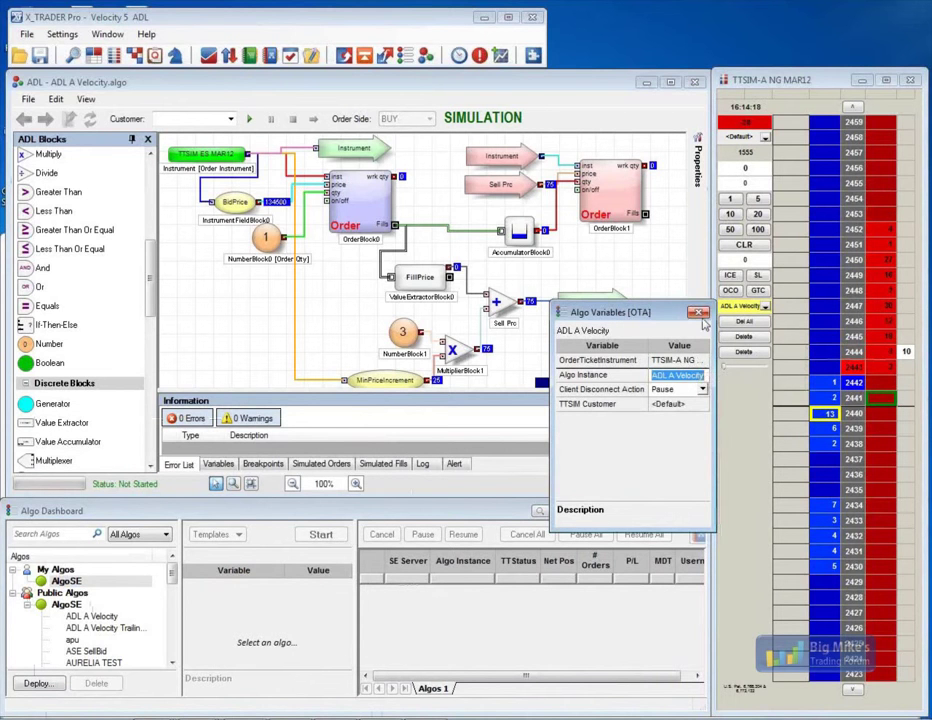
{"action": "left_click", "coordinate": [698, 312]}
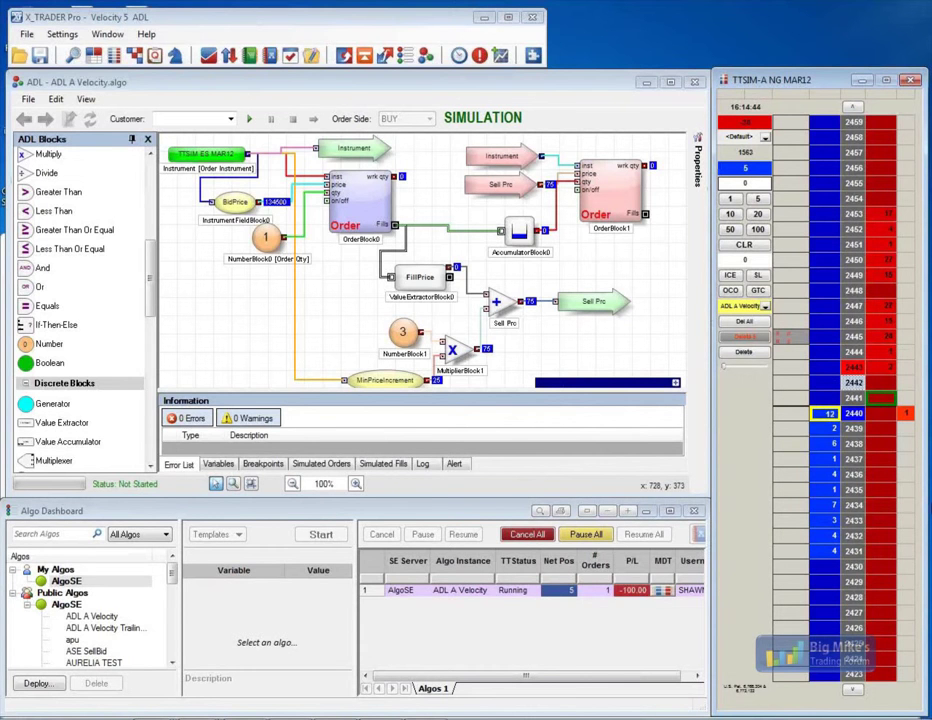
Examine the running ADL A Velocity instance and the public algos listed in the Algo Dashboard
{"action": "left_click", "coordinate": [553, 563]}
{"action": "left_click_drag", "start_coordinate": [172, 576], "coordinate": [172, 583]}
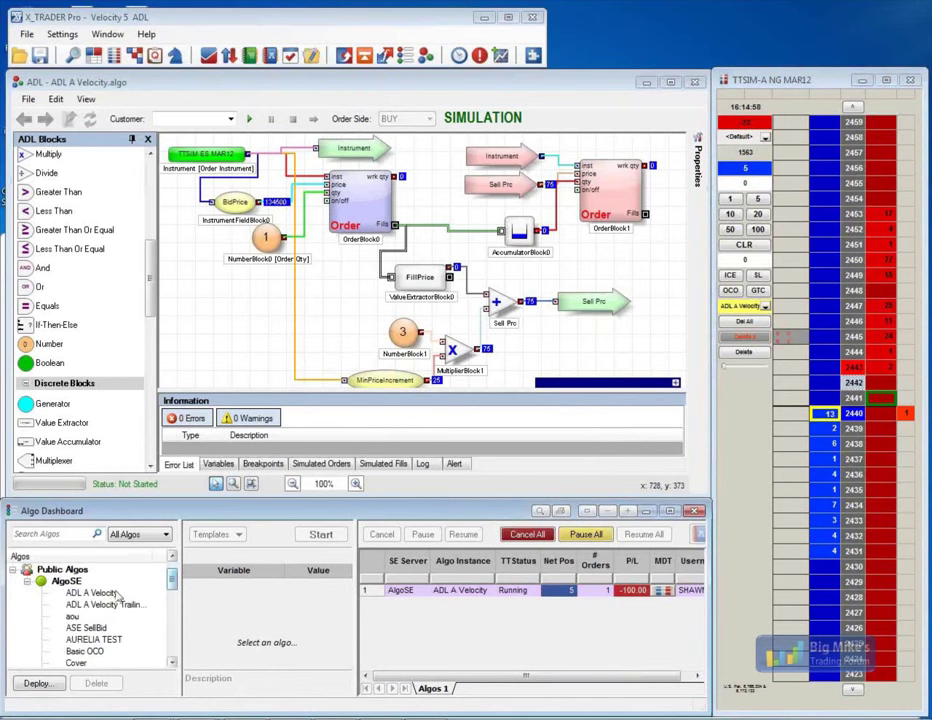
{"action": "left_click_drag", "start_coordinate": [172, 580], "coordinate": [173, 572]}
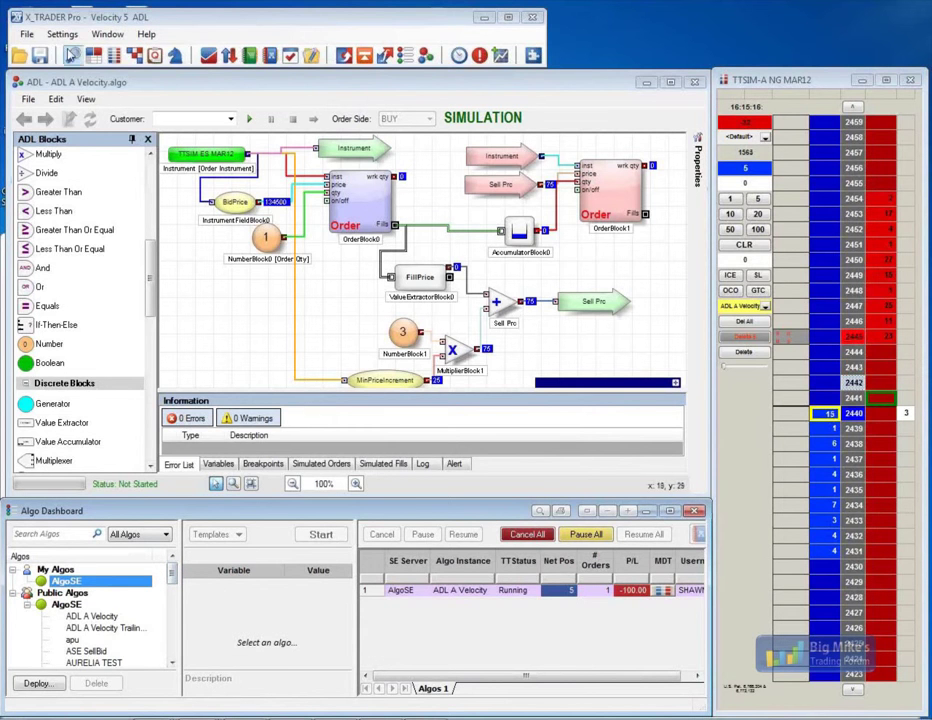
Open the Velocity 4 Charts workspace
{"action": "left_click", "coordinate": [27, 35]}
{"action": "left_click", "coordinate": [27, 35]}
{"action": "left_click", "coordinate": [27, 35]}
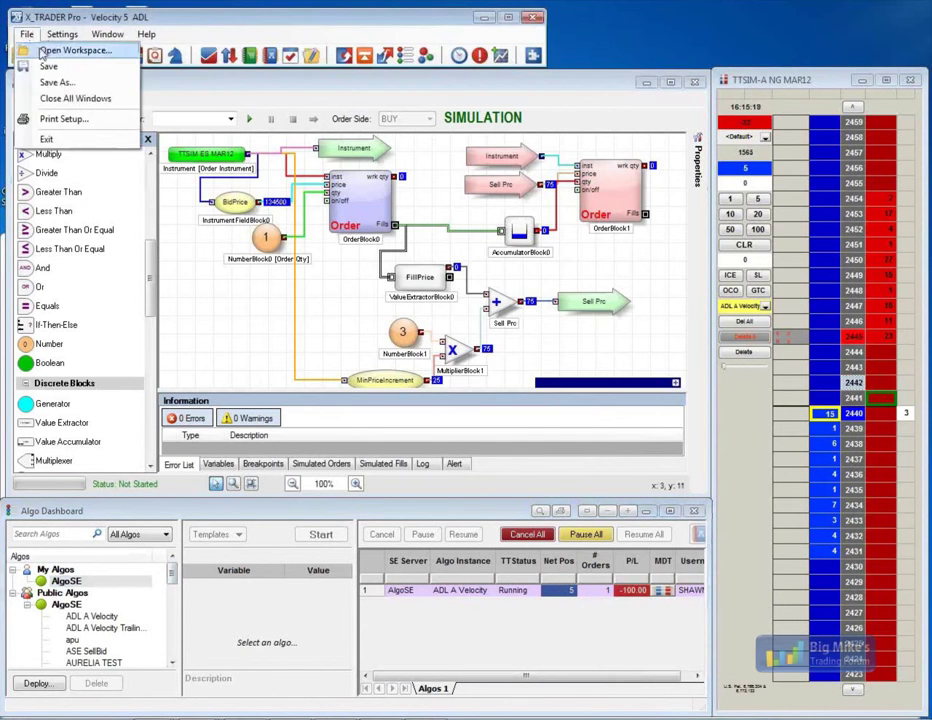
{"action": "left_click", "coordinate": [50, 50]}
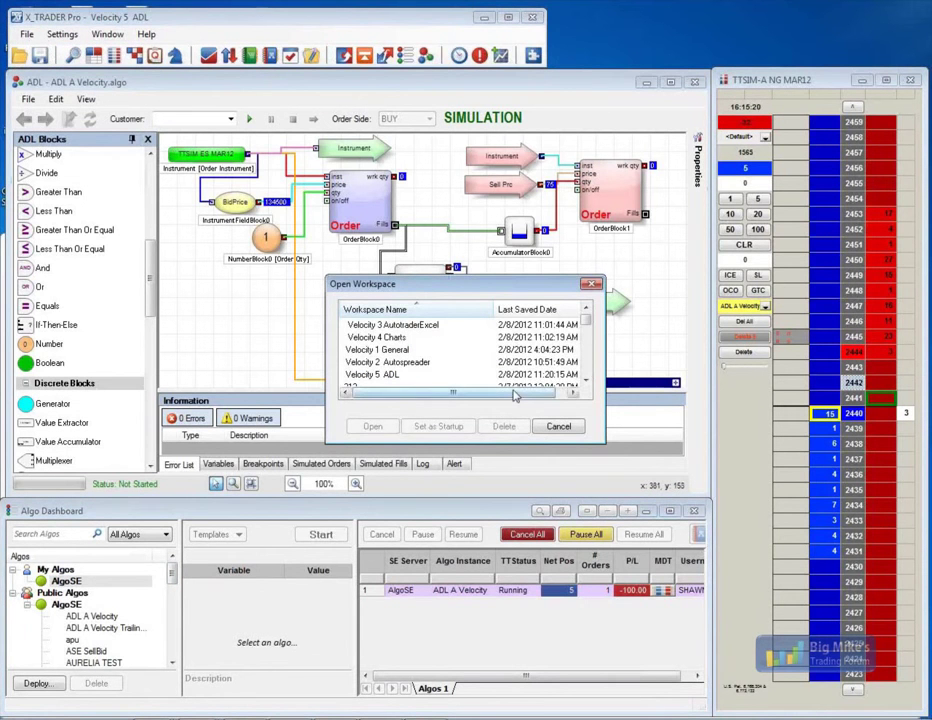
{"action": "left_click", "coordinate": [420, 337]}
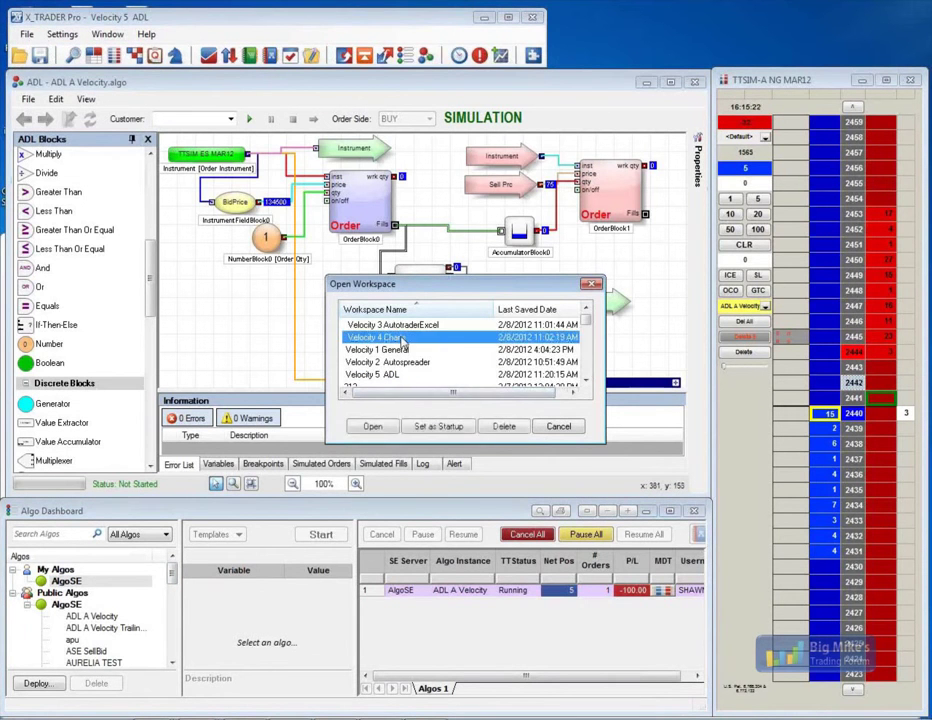
{"action": "left_click", "coordinate": [373, 427]}
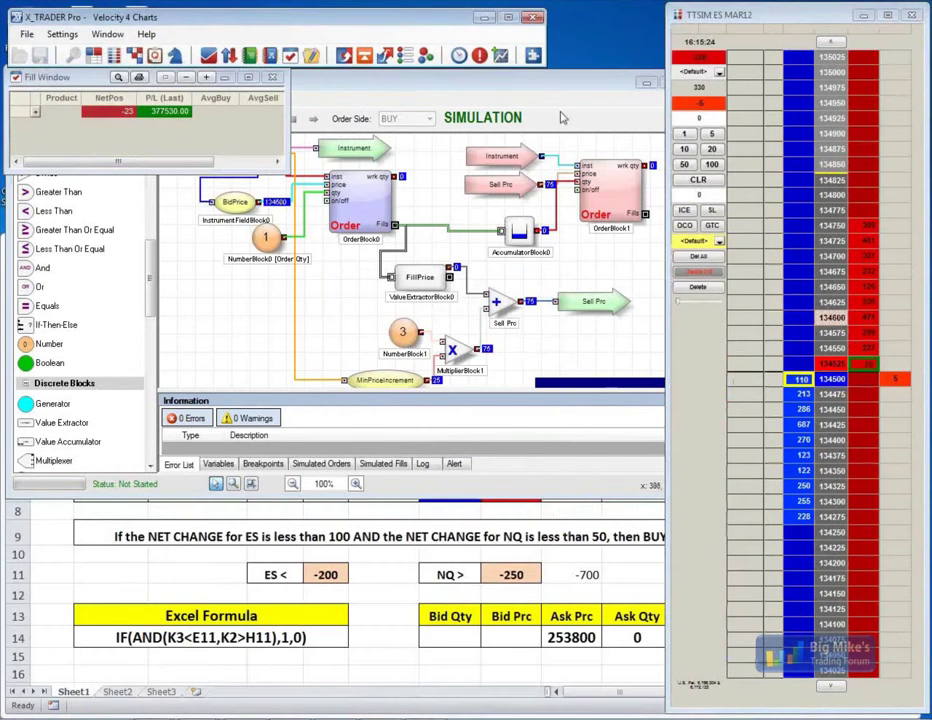
Hide the algo designer window and view the technical indicators offered for the ES MAR12 30 Min chart
{"action": "left_click", "coordinate": [645, 88]}
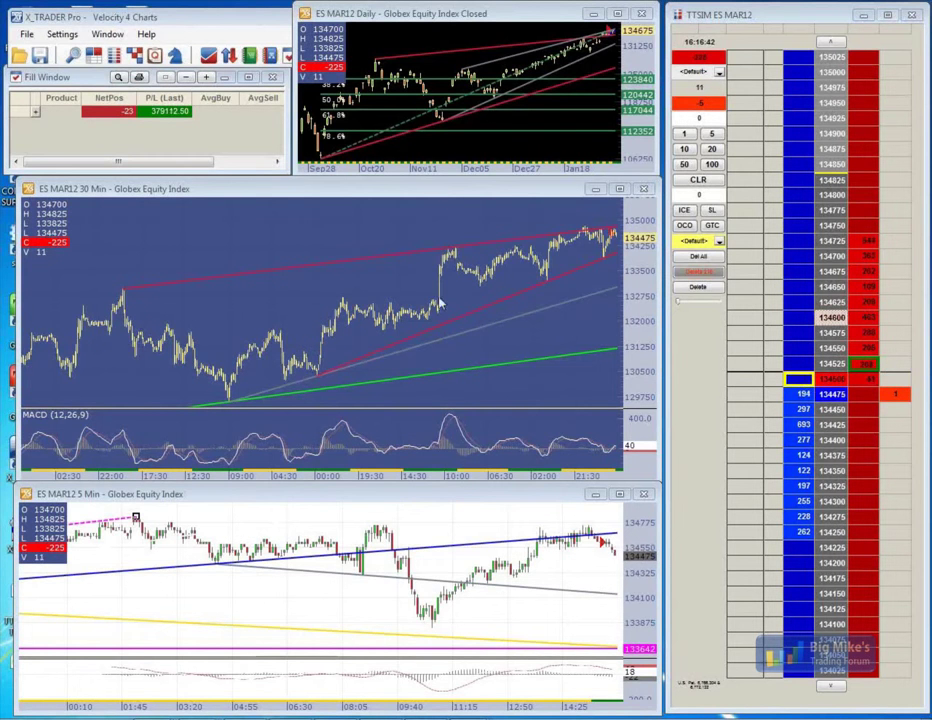
{"action": "right_click", "coordinate": [237, 244]}
{"action": "mouse_move", "coordinate": [292, 331]}
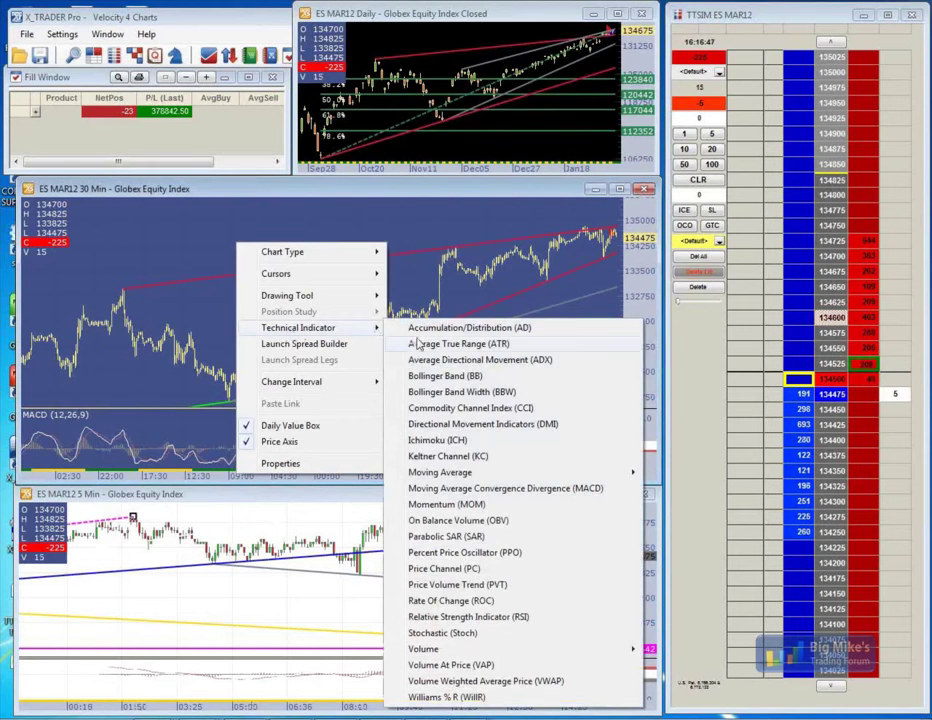
{"action": "left_click", "coordinate": [194, 247]}
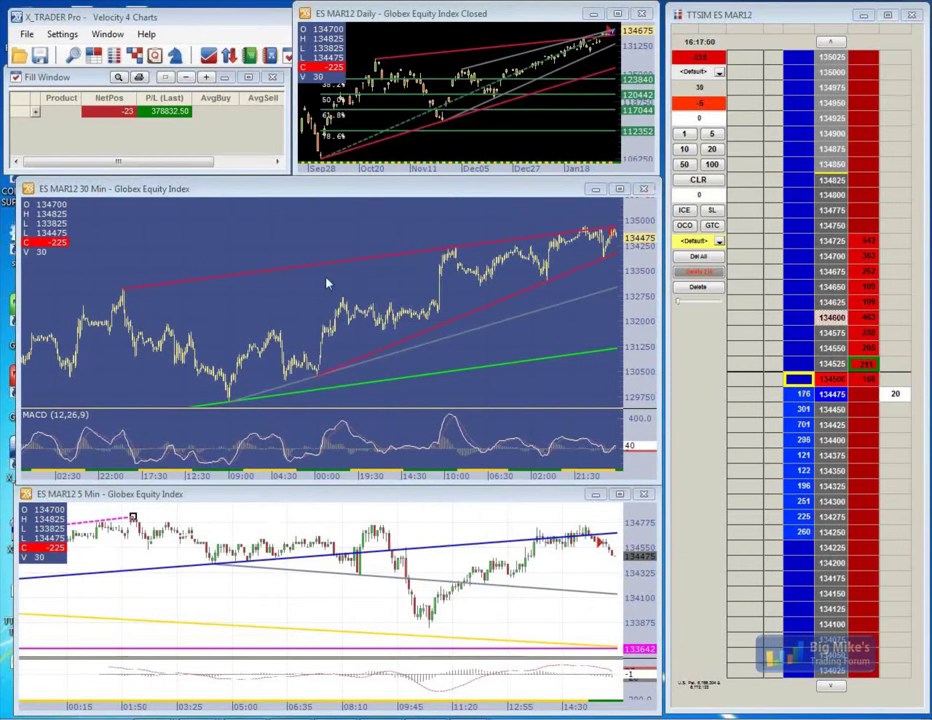
Maximize the ES MAR12 30 Min chart, stretch its time axis to show fewer bars and compress its price axis
{"action": "left_click", "coordinate": [350, 233]}
{"action": "scroll", "coordinate": [345, 233], "scroll_direction": "down", "scroll_amount": 1}
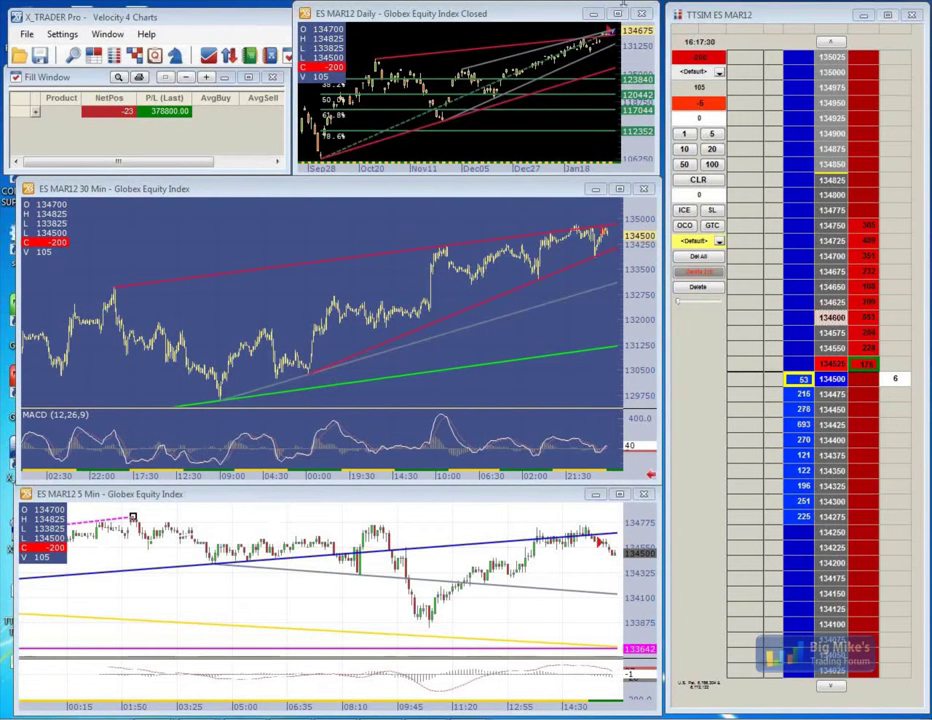
{"action": "left_click", "coordinate": [230, 130]}
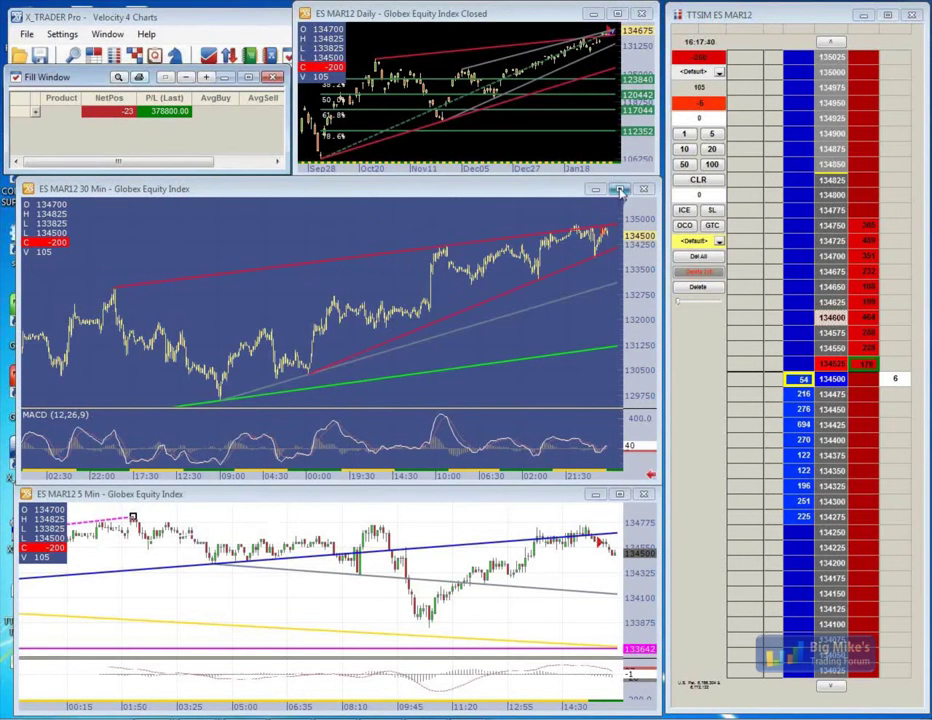
{"action": "left_click", "coordinate": [619, 188]}
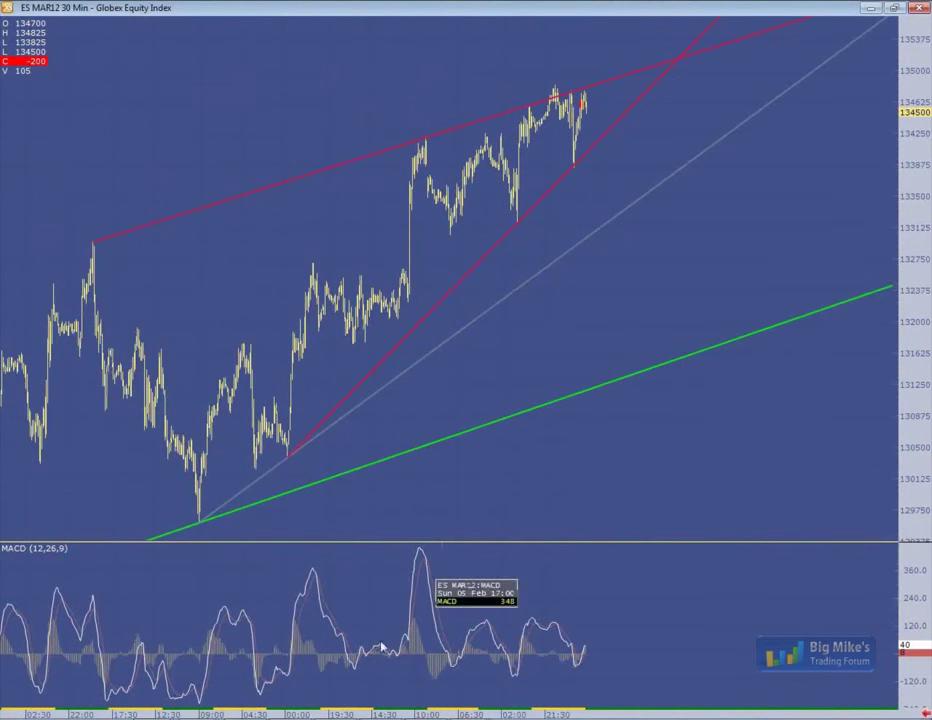
{"action": "left_click_drag", "start_coordinate": [95, 716], "coordinate": [272, 520]}
{"action": "left_click_drag", "start_coordinate": [272, 716], "coordinate": [126, 711]}
{"action": "left_click_drag", "start_coordinate": [905, 150], "coordinate": [917, 366]}
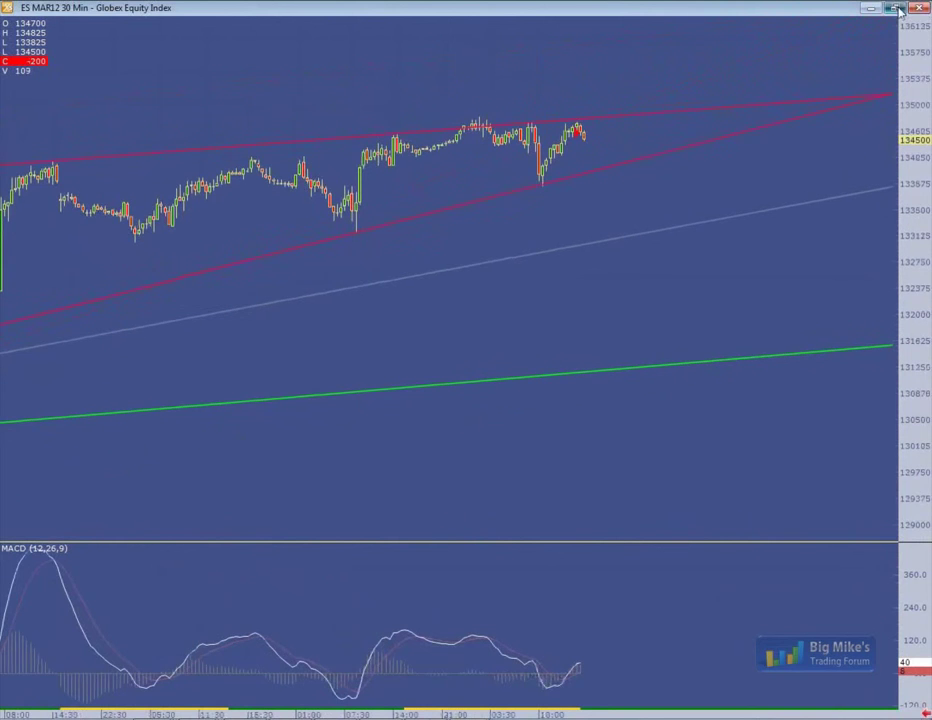
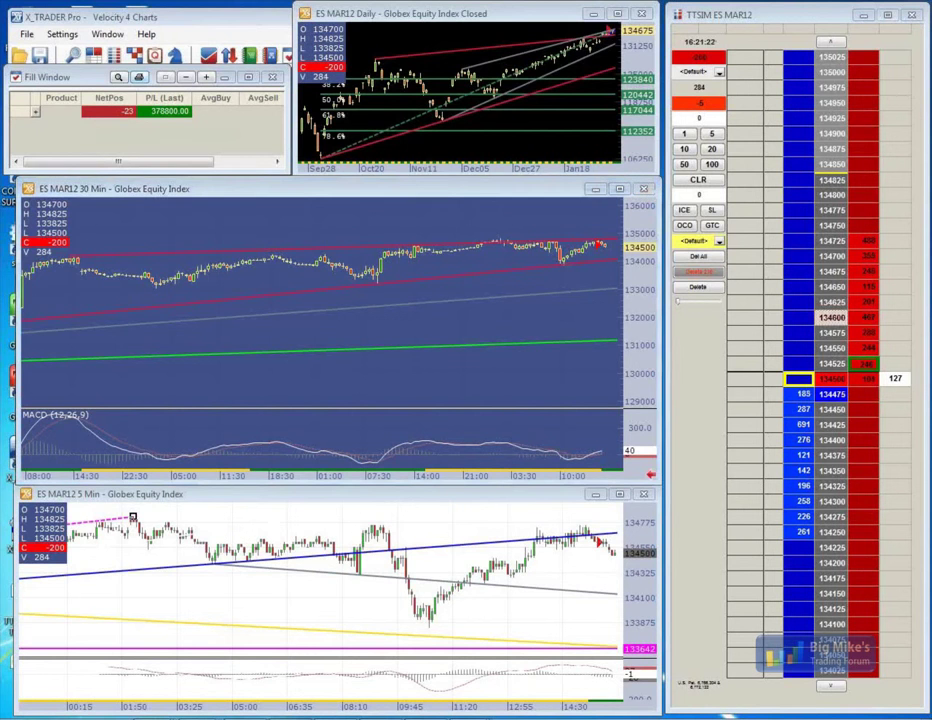
Switch to the X-Trader PowerPoint presentation to view the TT SIM slide, and return to the charts workspace
{"action": "key", "text": "alt+Tab"}
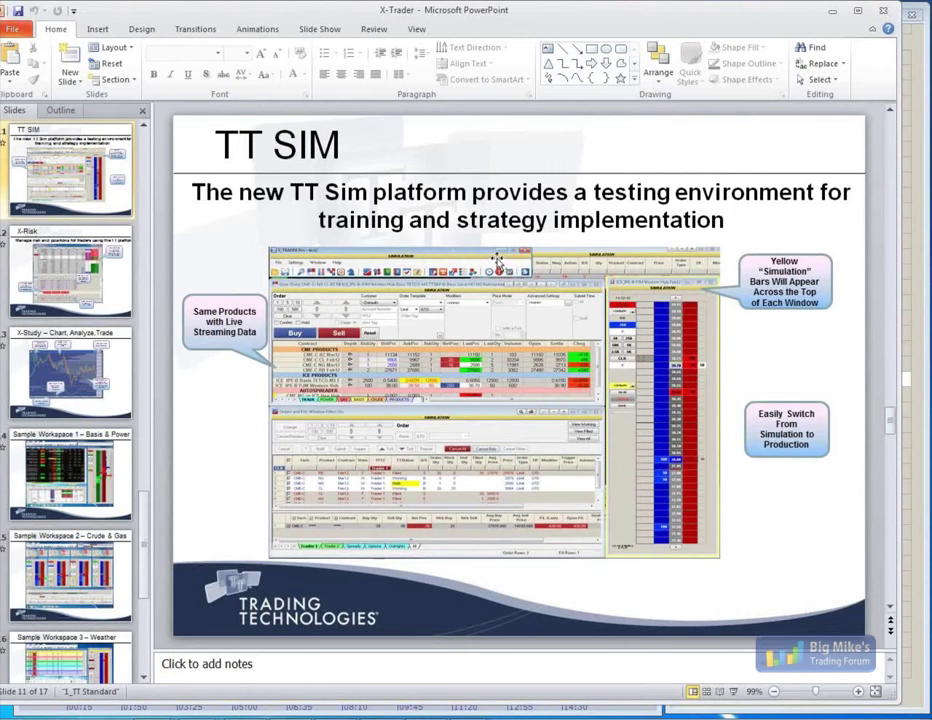
{"action": "left_click", "coordinate": [835, 17]}
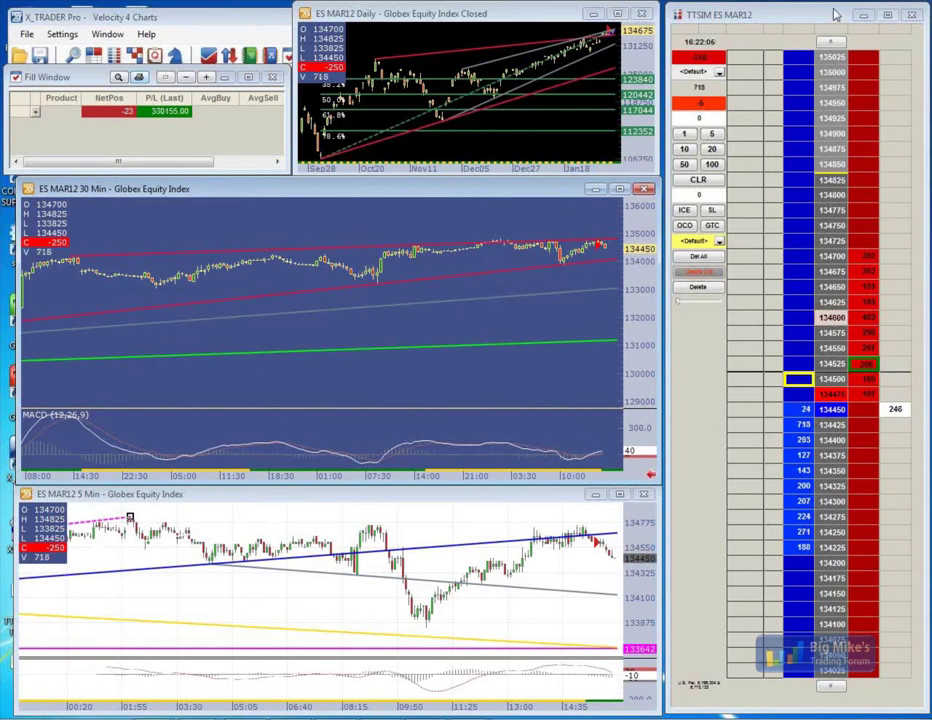
Review the full list of technical indicators available for the ES MAR12 30 Min chart
{"action": "right_click", "coordinate": [375, 327]}
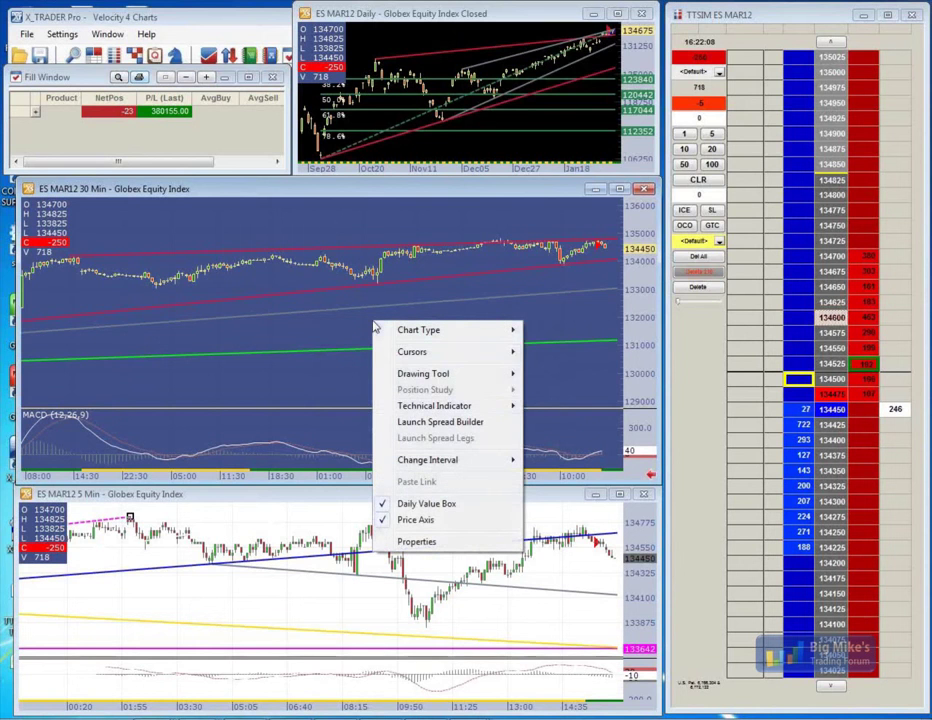
{"action": "mouse_move", "coordinate": [421, 413]}
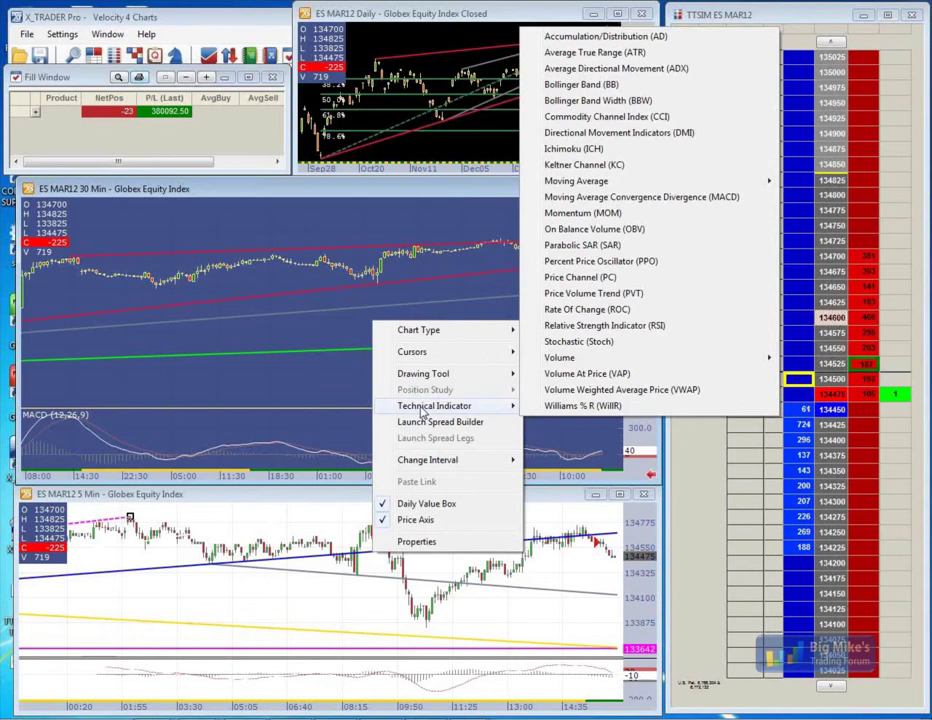
{"action": "left_click", "coordinate": [711, 455]}
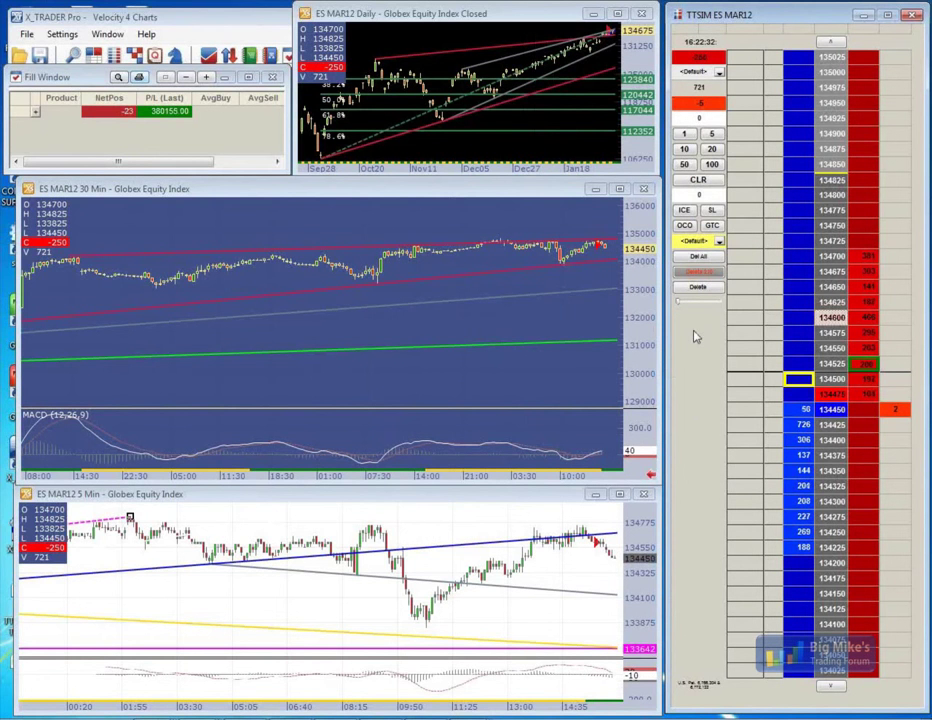
In the TTSIM ES MAR12 ladder's properties, enable the Trailing Stop order type and change the GTC order button to TSL
{"action": "right_click", "coordinate": [697, 337]}
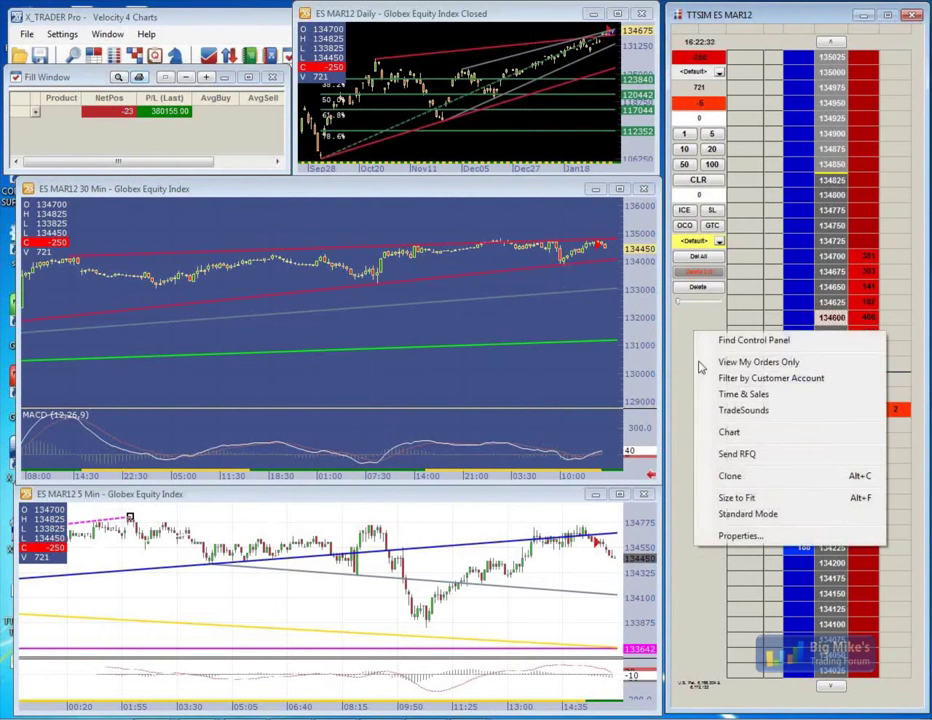
{"action": "left_click", "coordinate": [737, 535]}
{"action": "left_click", "coordinate": [731, 225]}
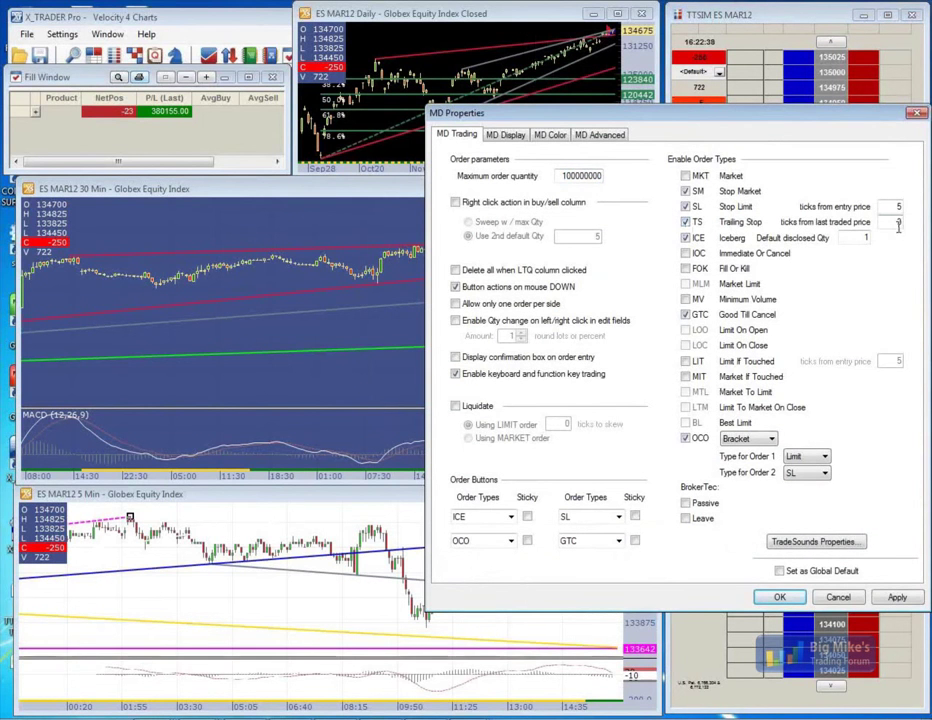
{"action": "left_click", "coordinate": [619, 541]}
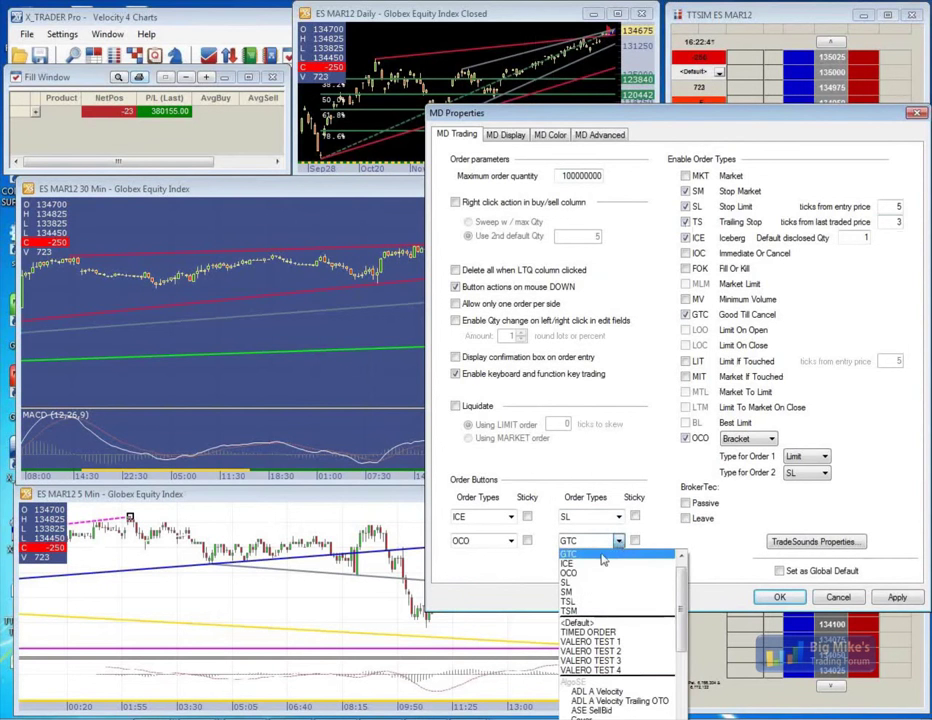
{"action": "left_click", "coordinate": [648, 600]}
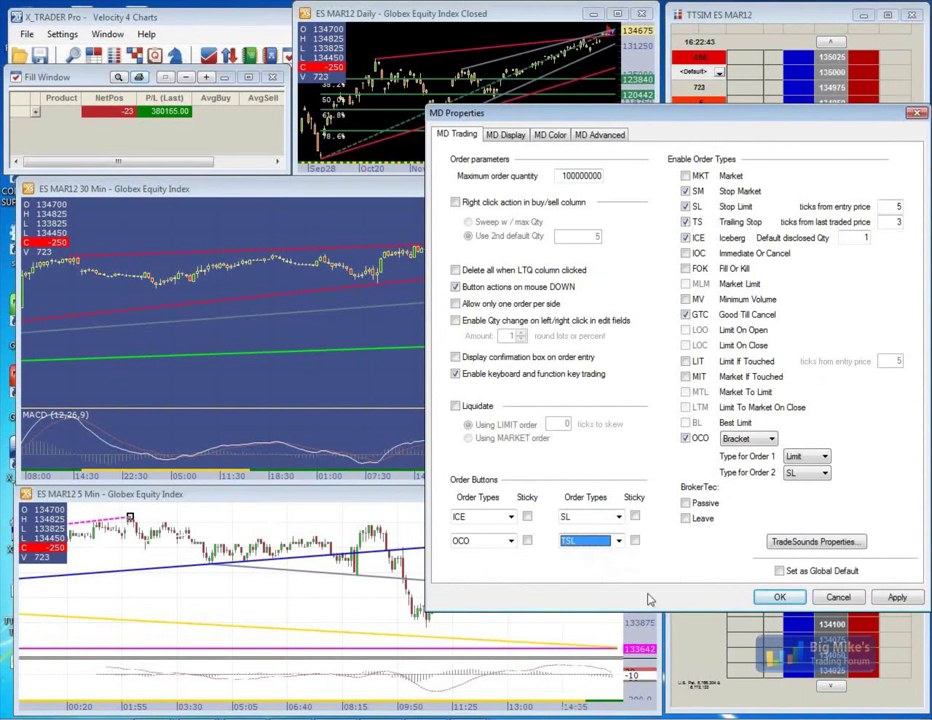
{"action": "left_click", "coordinate": [779, 597]}
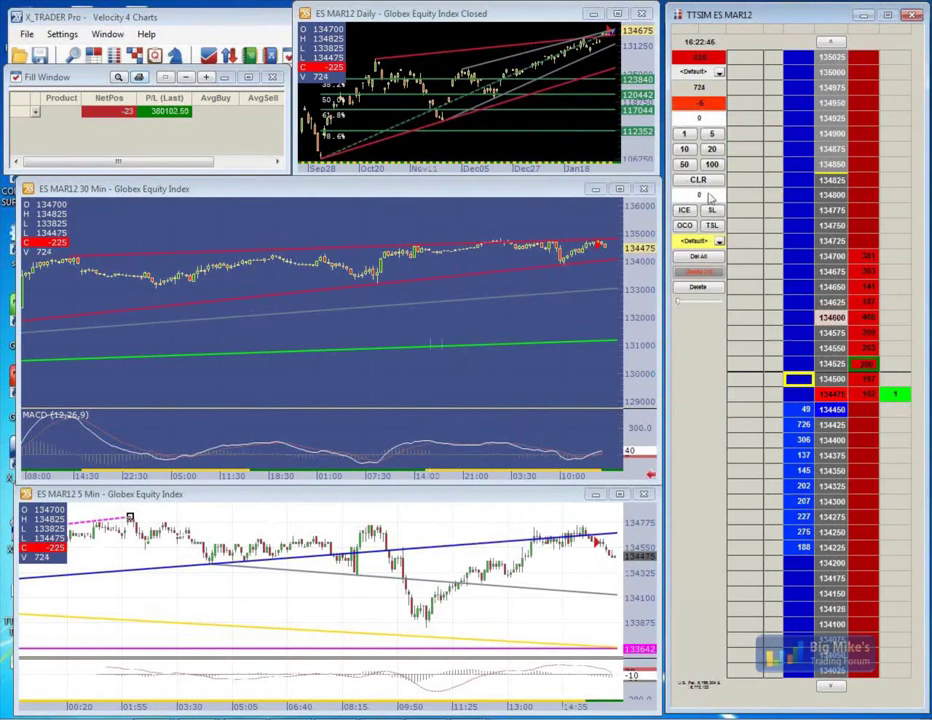
Place 5-lot trailing stop limit (TSL) orders on the buy and sell sides of the ES MAR12 ladder, widening its working orders column
{"action": "left_click", "coordinate": [714, 227]}
{"action": "left_click", "coordinate": [802, 486]}
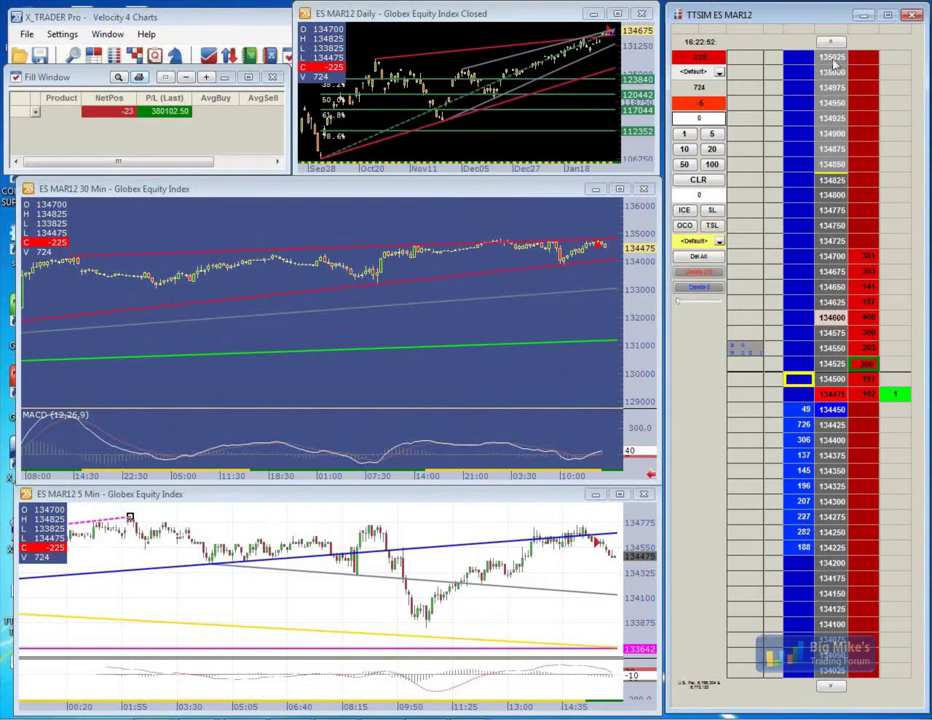
{"action": "left_click_drag", "start_coordinate": [769, 31], "coordinate": [776, 31]}
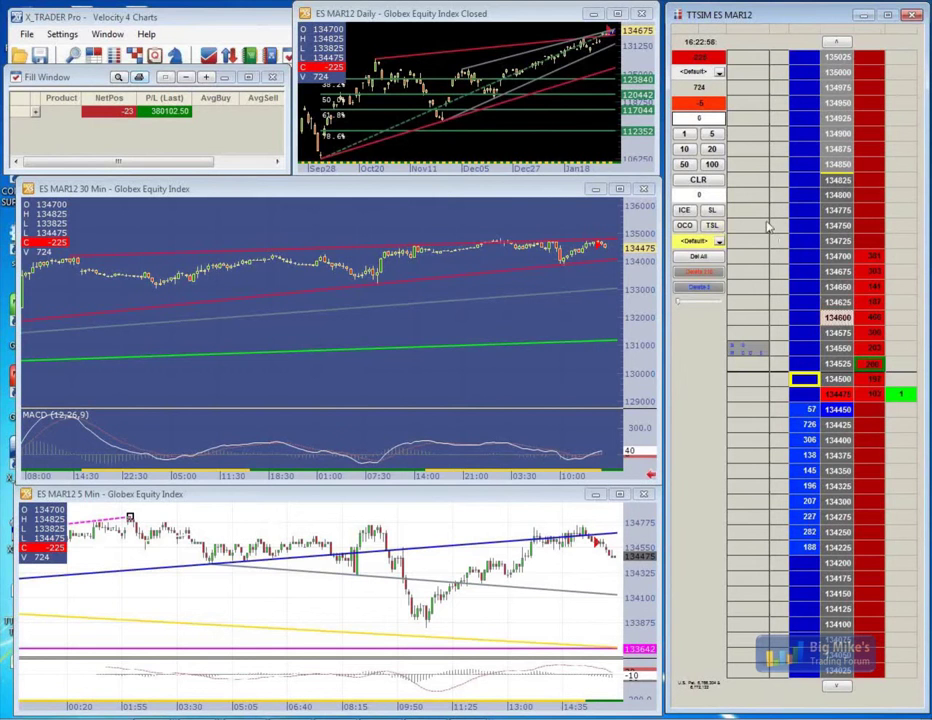
{"action": "left_click", "coordinate": [712, 225]}
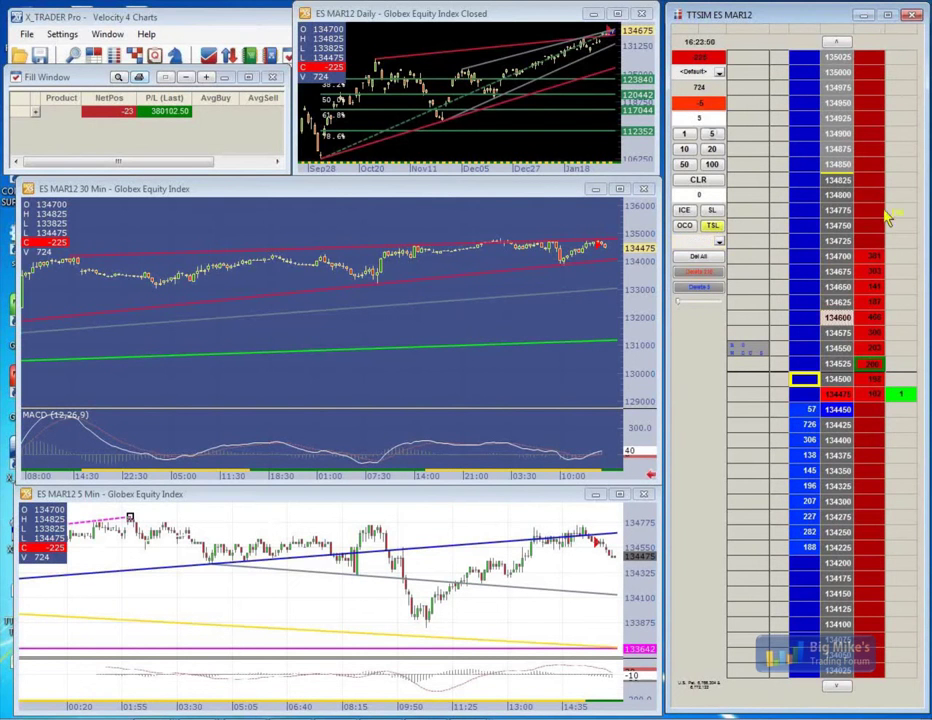
{"action": "left_click", "coordinate": [807, 208]}
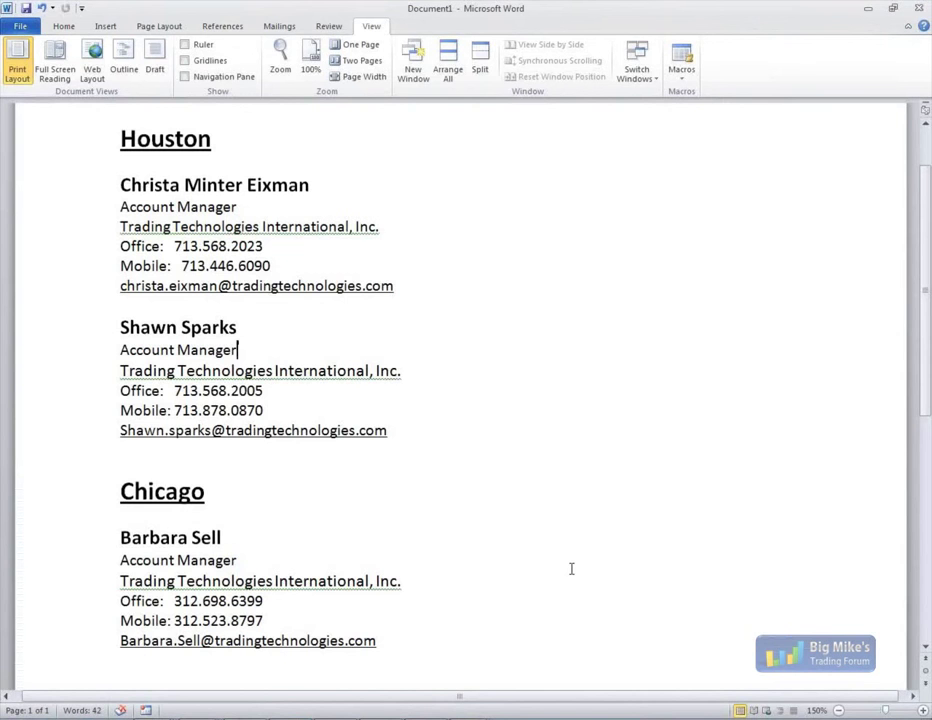
{"action": "key", "text": "Up"}
{"action": "key", "text": "Up"}
{"action": "key", "text": "Up"}
{"action": "key", "text": "Up"}
{"action": "key", "text": "Up"}
{"action": "key", "text": "Down"}
{"action": "key", "text": "Down"}
{"action": "key", "text": "Down"}
{"action": "key", "text": "Down"}
{"action": "key", "text": "Down"}
{"action": "key", "text": "Return"}
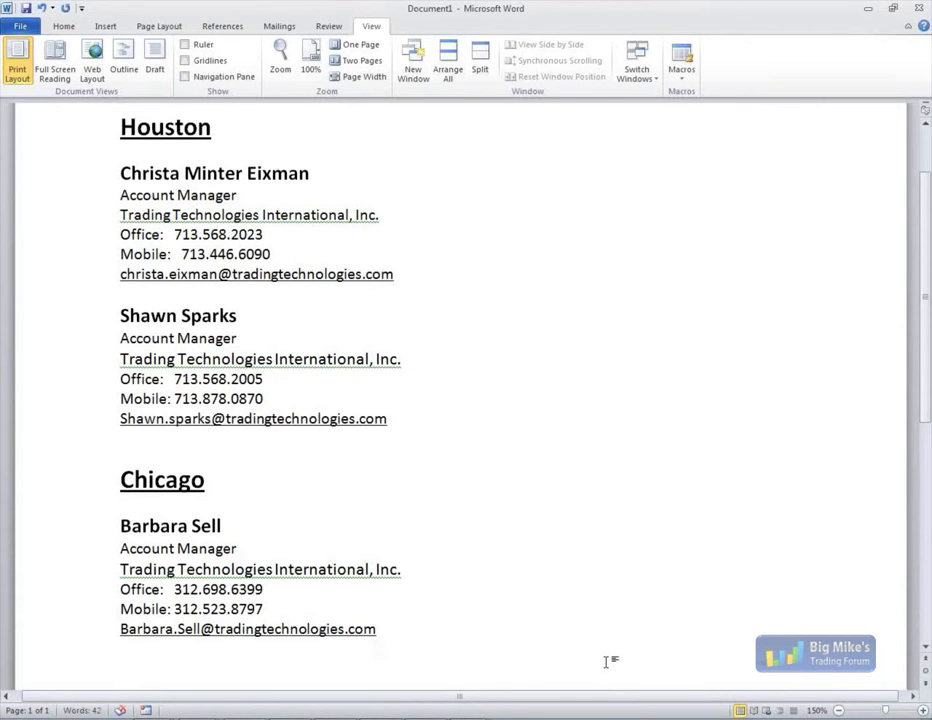
{"action": "type", "text": "https://"}
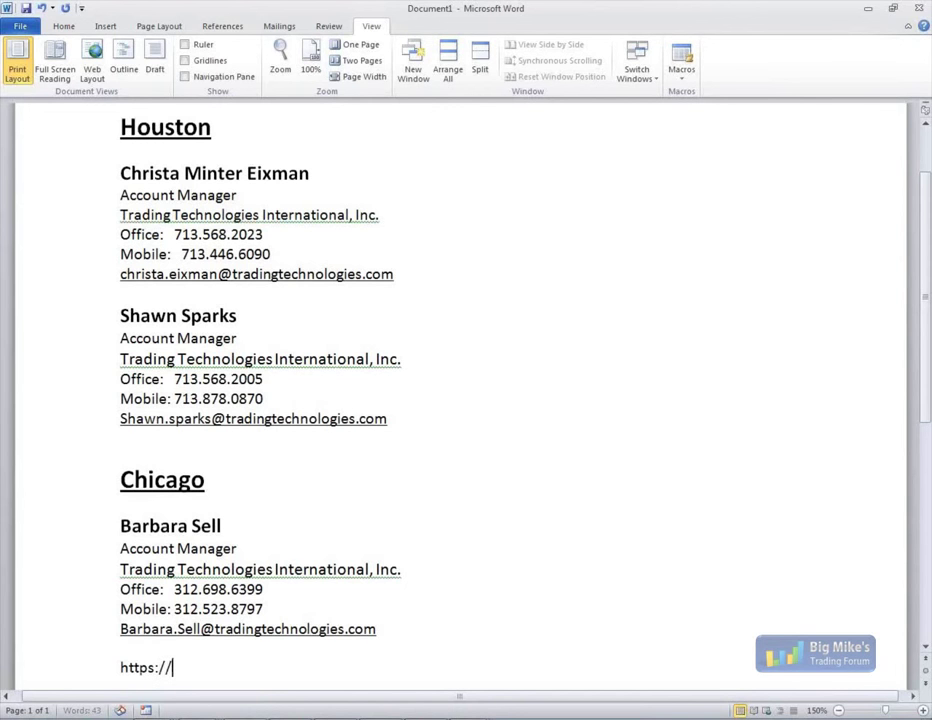
{"action": "type", "text": "adlsupport.tradingtechnologies.com"}
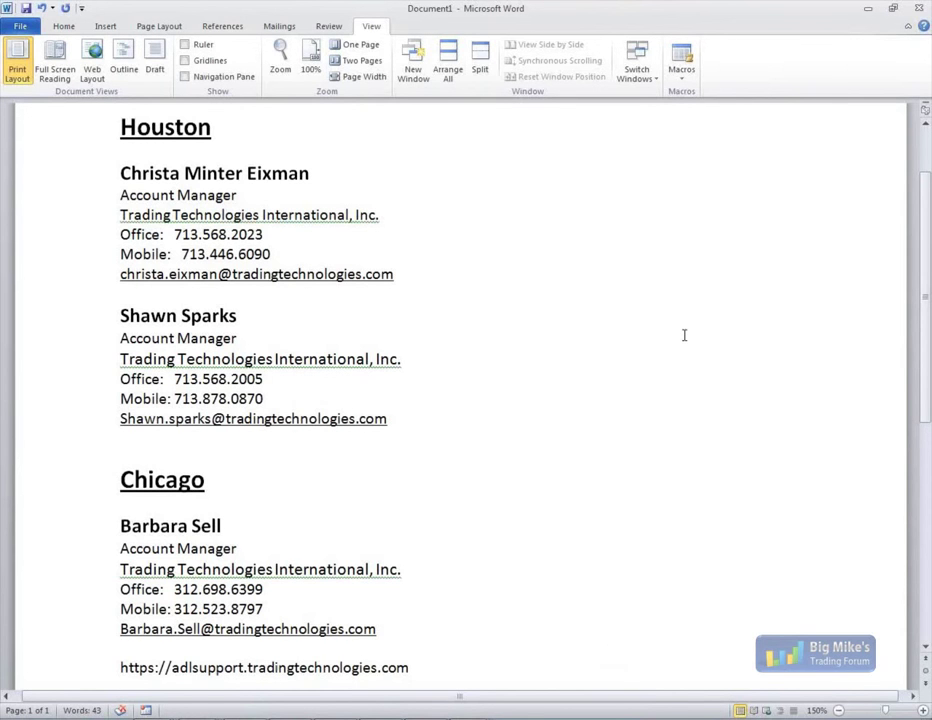
{"action": "left_click", "coordinate": [866, 11]}
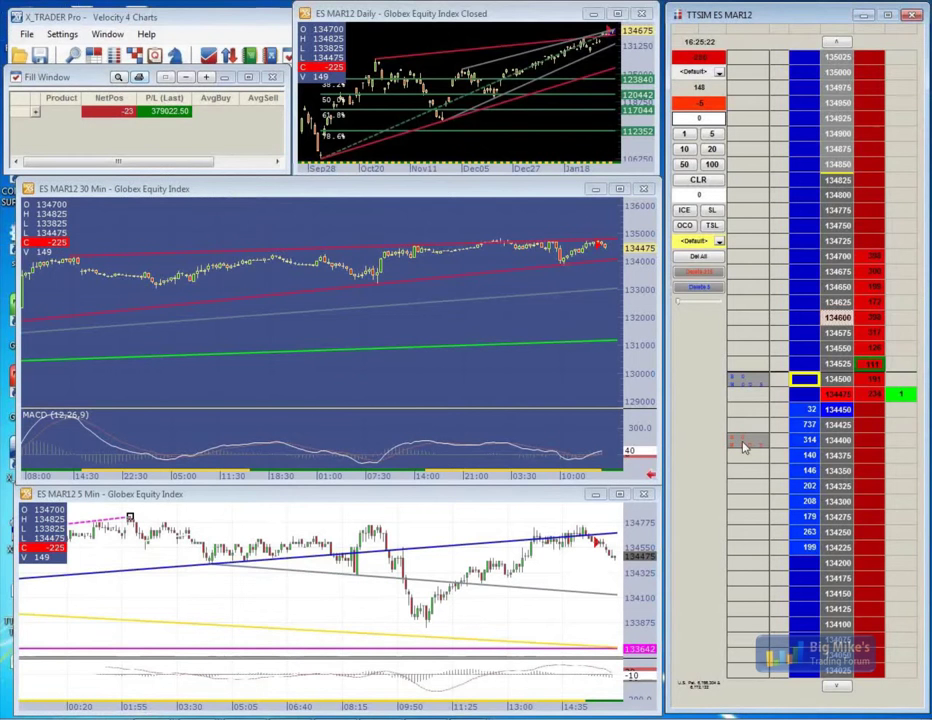
Delete the working TSL orders on the ES MAR12 ladder and place a new 5-lot TSL buy order
{"action": "left_click", "coordinate": [708, 288]}
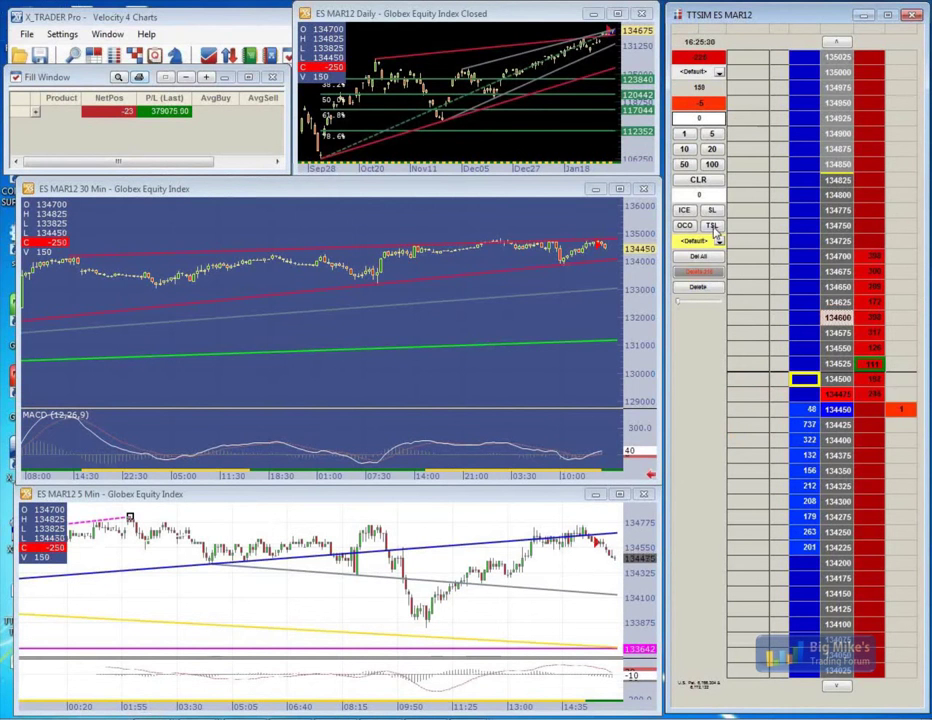
{"action": "left_click", "coordinate": [713, 227]}
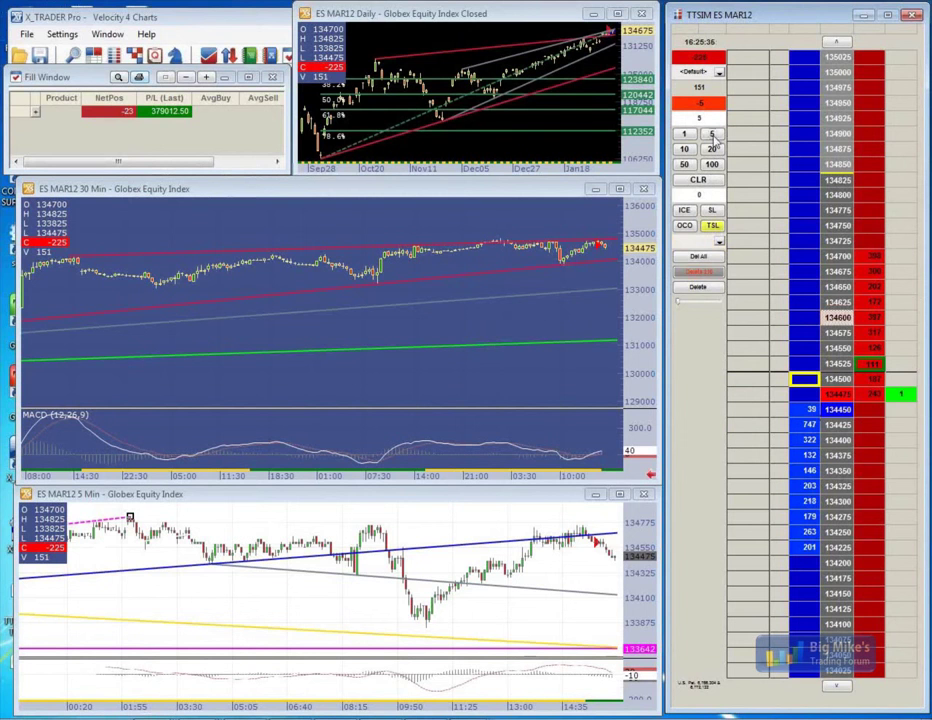
{"action": "left_click", "coordinate": [806, 456]}
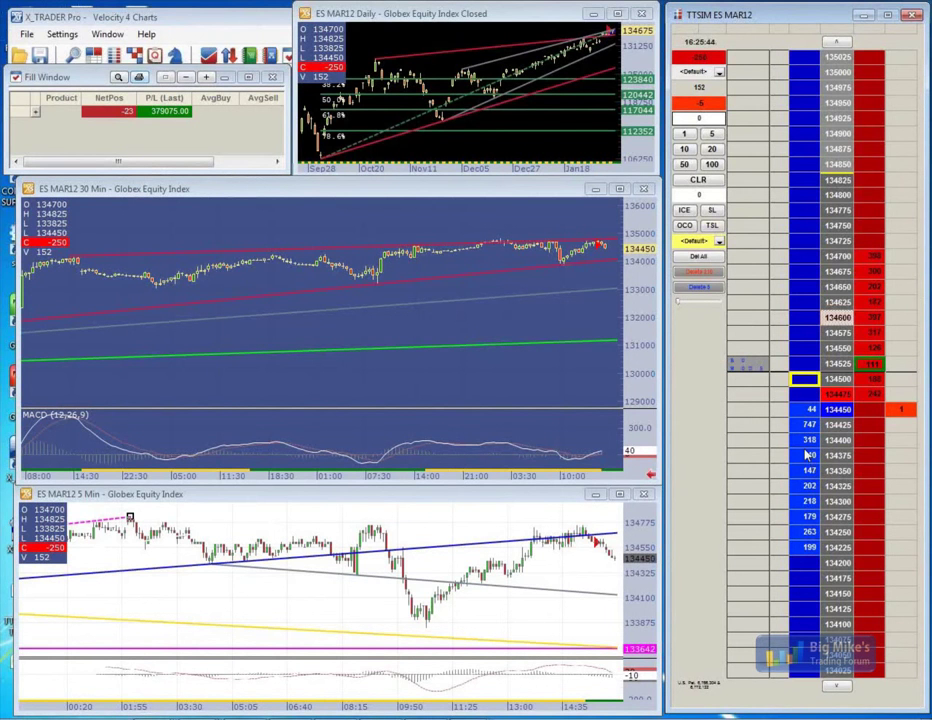
Delete the working TSL buy order and place a buy order at 134350 using the ADL A Velocity Trailing OTO algo
{"action": "left_click", "coordinate": [735, 364]}
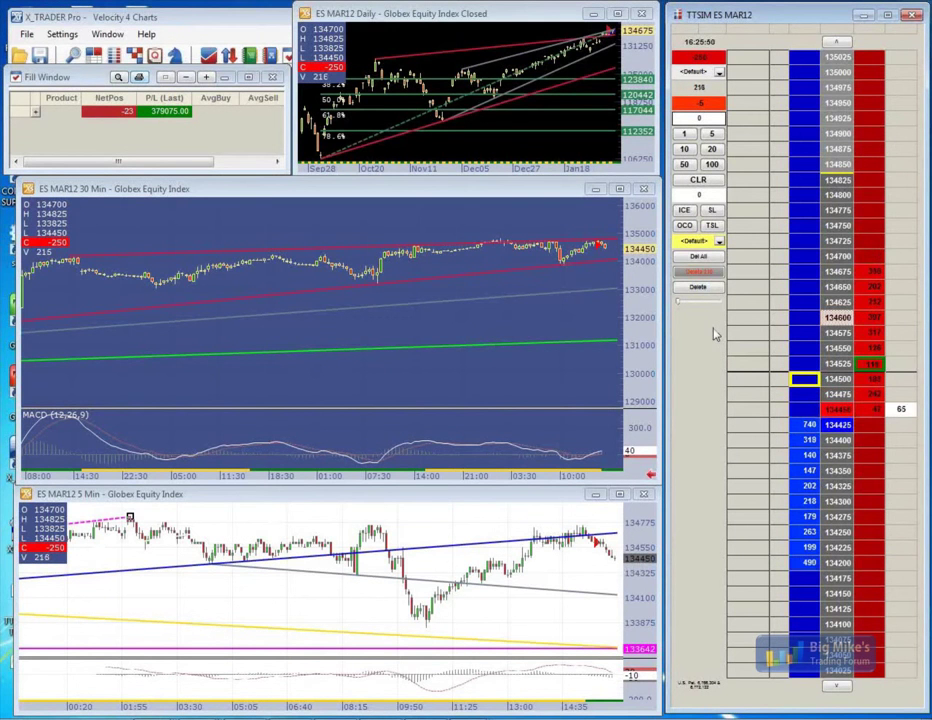
{"action": "left_click", "coordinate": [720, 242]}
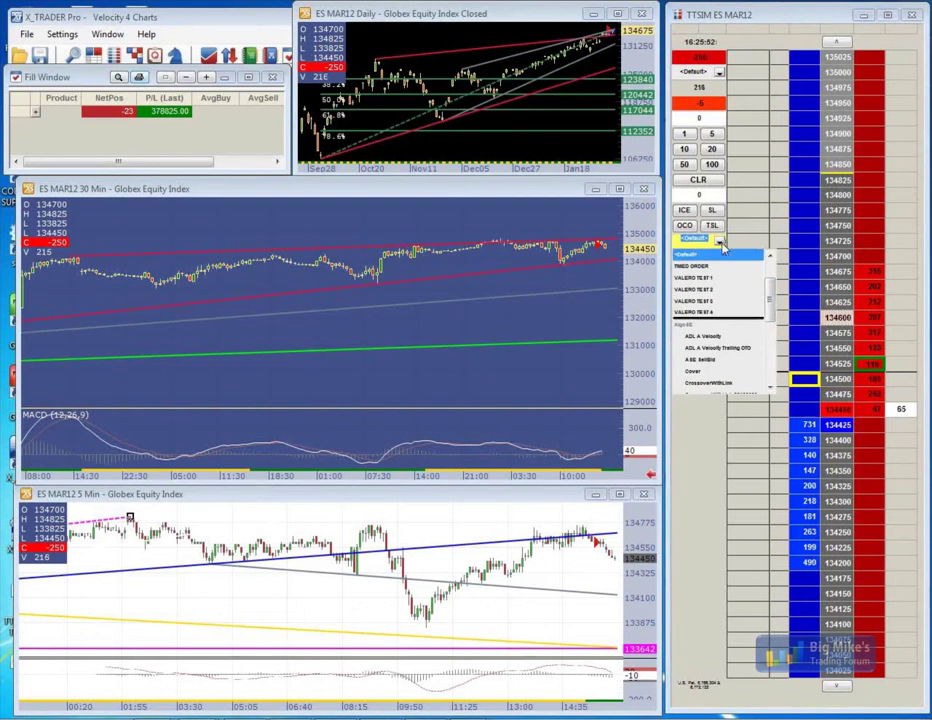
{"action": "left_click", "coordinate": [736, 352]}
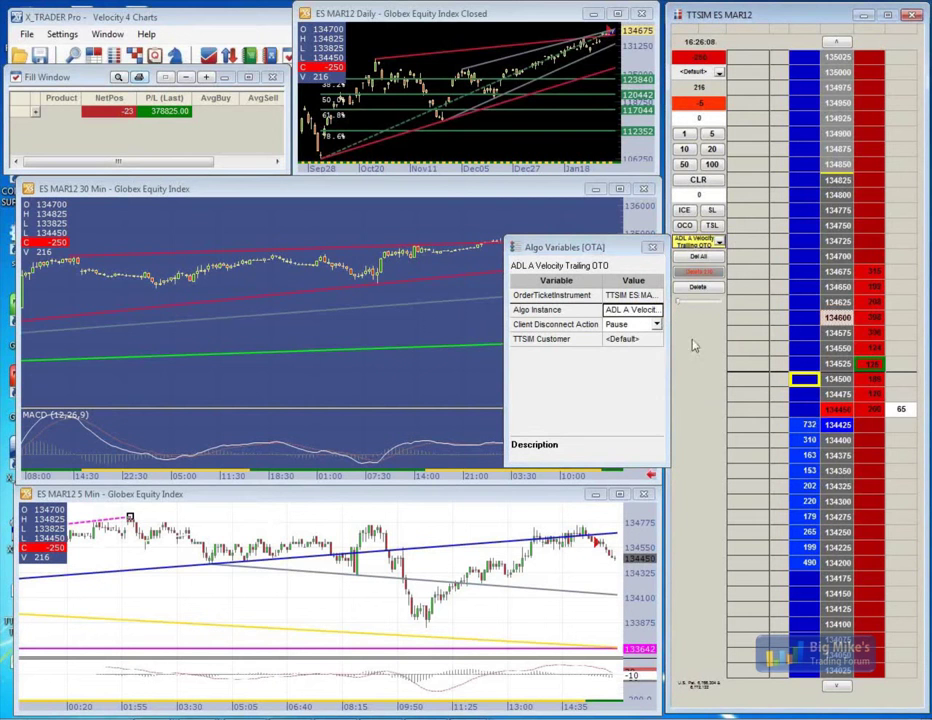
{"action": "left_click", "coordinate": [810, 470]}
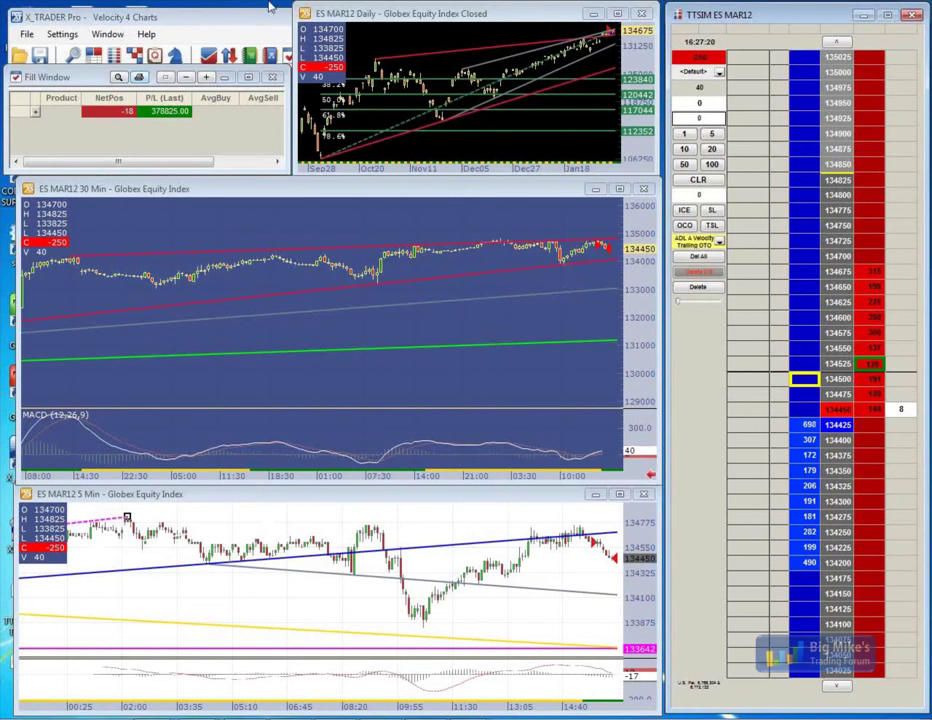
Find the CL futures on TTSIM-A in Market Explorer and launch CL MAR12 in an MD Trader ladder
{"action": "left_click", "coordinate": [140, 17]}
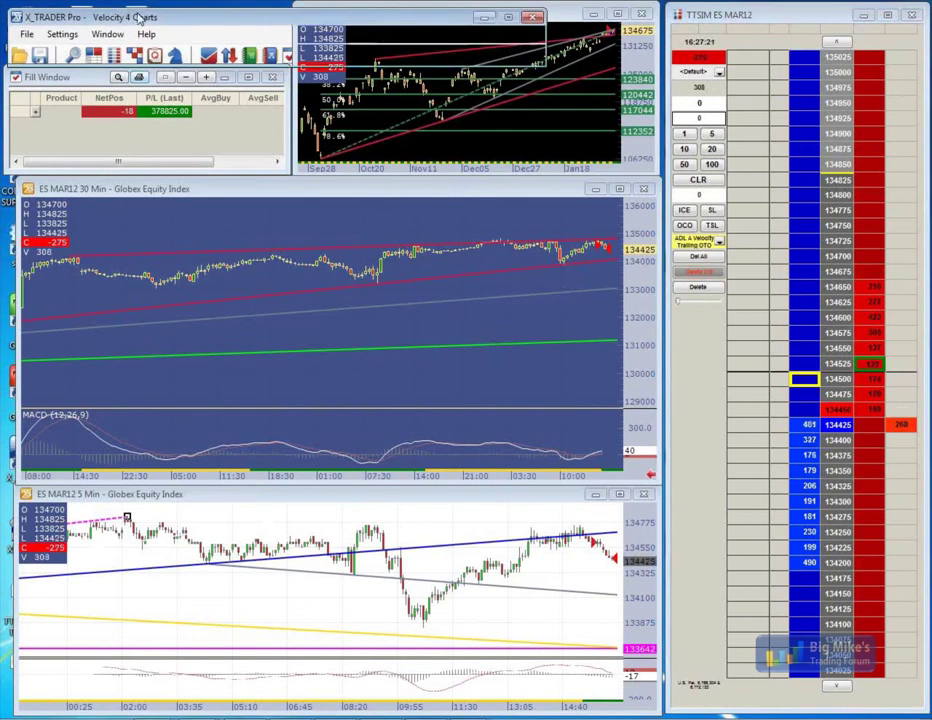
{"action": "left_click", "coordinate": [74, 55]}
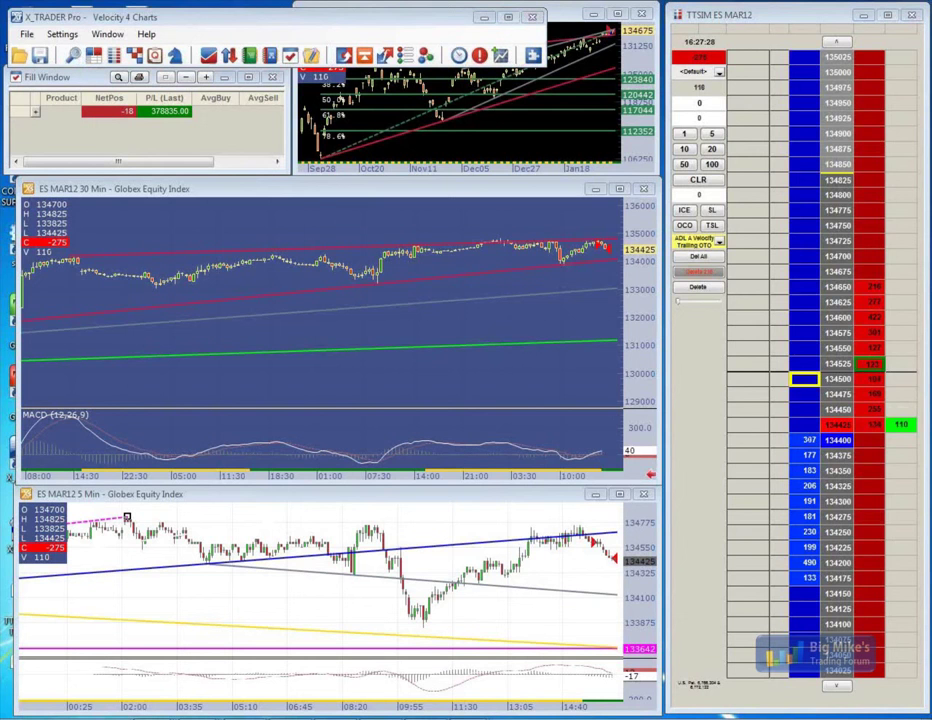
{"action": "left_click_drag", "start_coordinate": [688, 100], "coordinate": [431, 115]}
{"action": "left_click", "coordinate": [385, 291]}
{"action": "left_click", "coordinate": [443, 186]}
{"action": "left_click", "coordinate": [805, 130]}
{"action": "left_click", "coordinate": [775, 151]}
{"action": "double_click", "coordinate": [500, 198]}
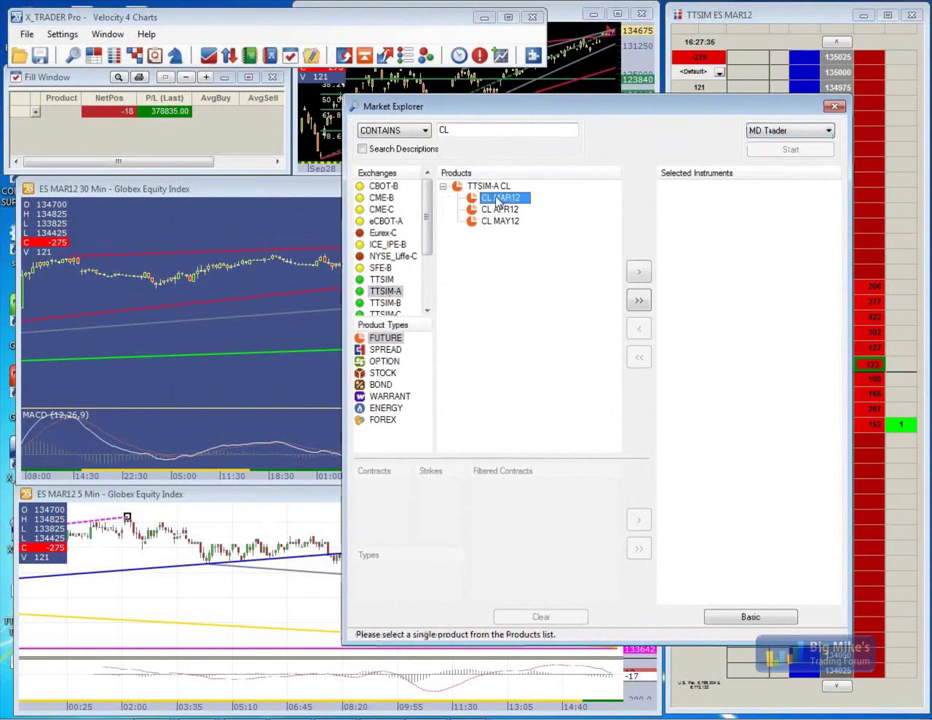
Enable the Volume at Price text display on the CL MAR12 ladder and enlarge the ladder to show more price levels
{"action": "right_click", "coordinate": [343, 244]}
{"action": "left_click", "coordinate": [385, 441]}
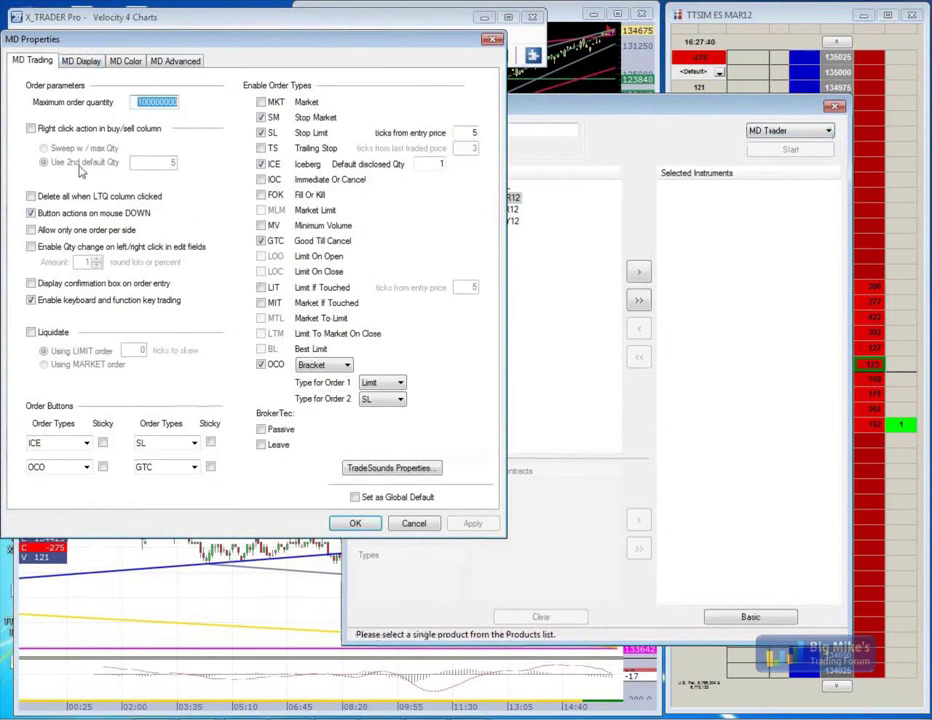
{"action": "left_click", "coordinate": [80, 60]}
{"action": "left_click", "coordinate": [44, 427]}
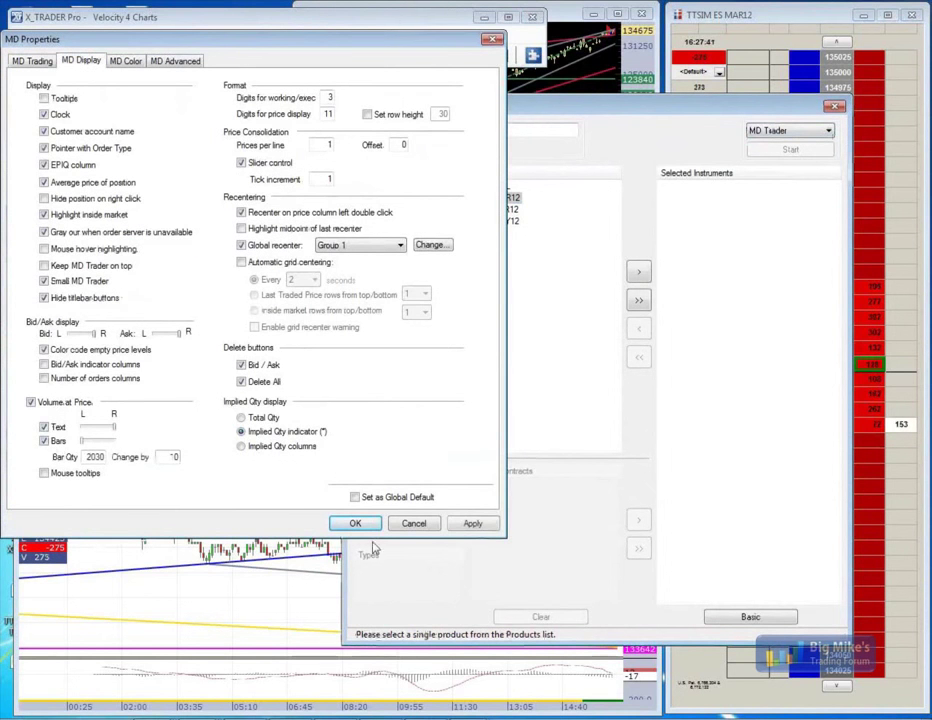
{"action": "left_click", "coordinate": [356, 523]}
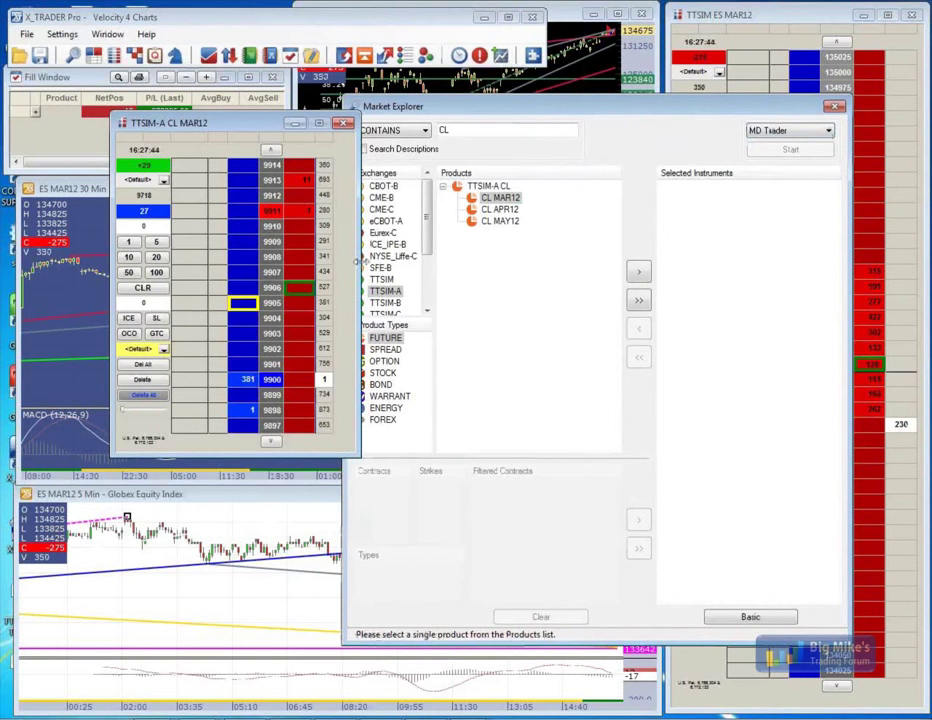
{"action": "left_click_drag", "start_coordinate": [328, 456], "coordinate": [328, 635]}
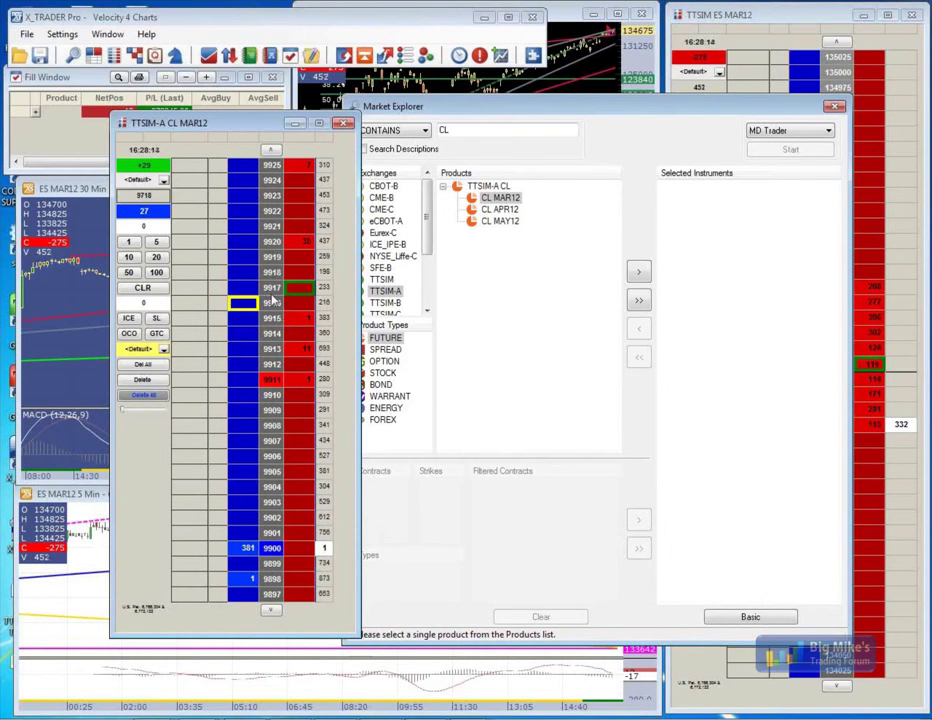
Add the CBAVol volume indicator to the ES MAR12 30 Min chart, and close Market Explorer and the CL MAR12 ladder
{"action": "left_click", "coordinate": [93, 182]}
{"action": "right_click", "coordinate": [293, 236]}
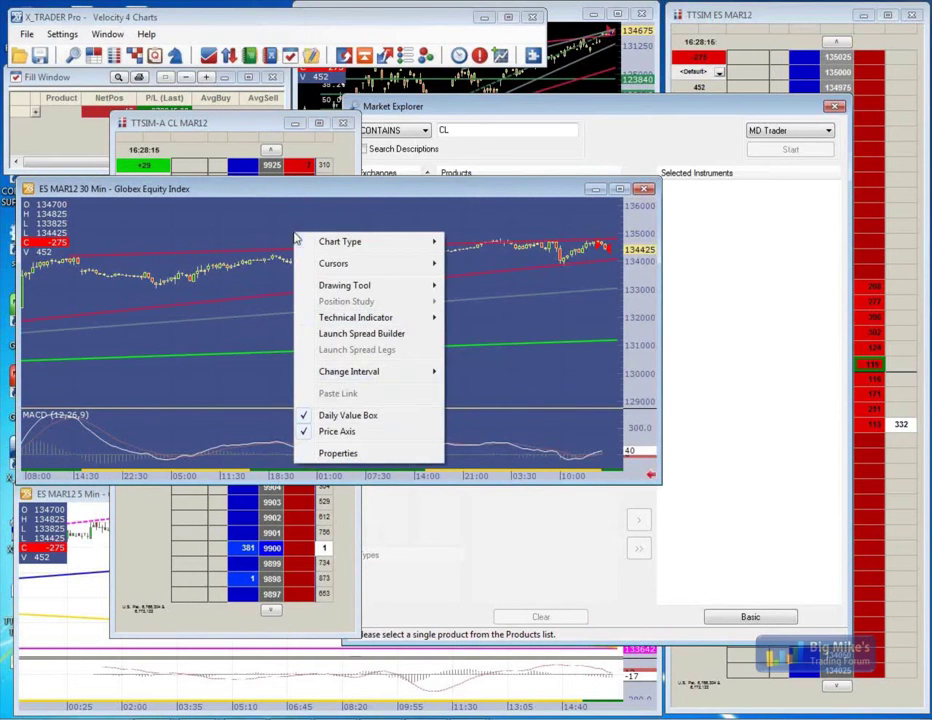
{"action": "mouse_move", "coordinate": [406, 318]}
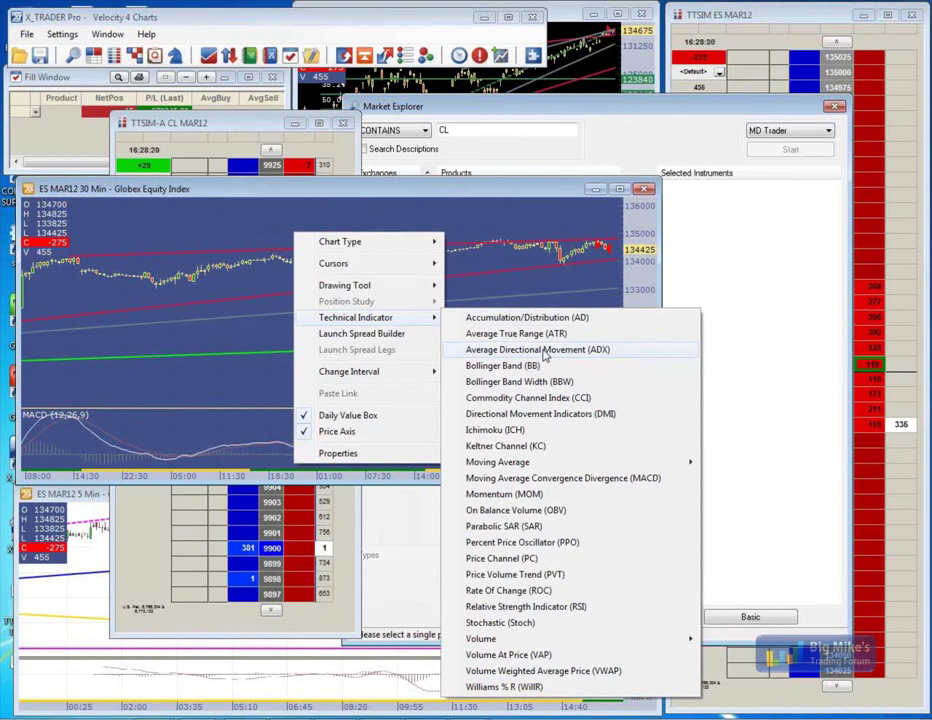
{"action": "mouse_move", "coordinate": [645, 640]}
{"action": "left_click", "coordinate": [778, 638]}
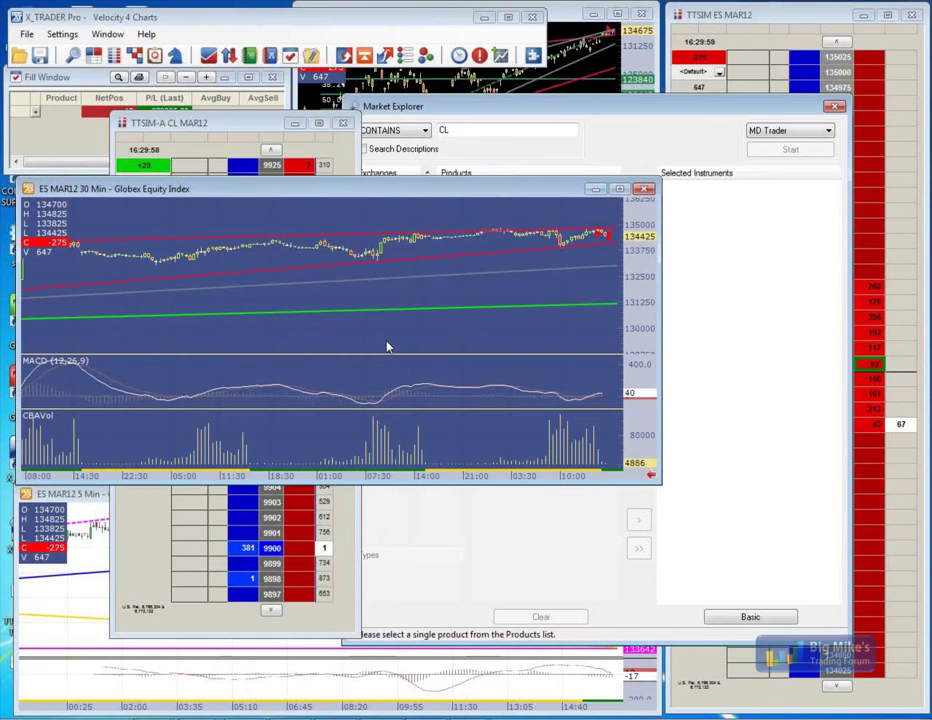
{"action": "left_click", "coordinate": [836, 106]}
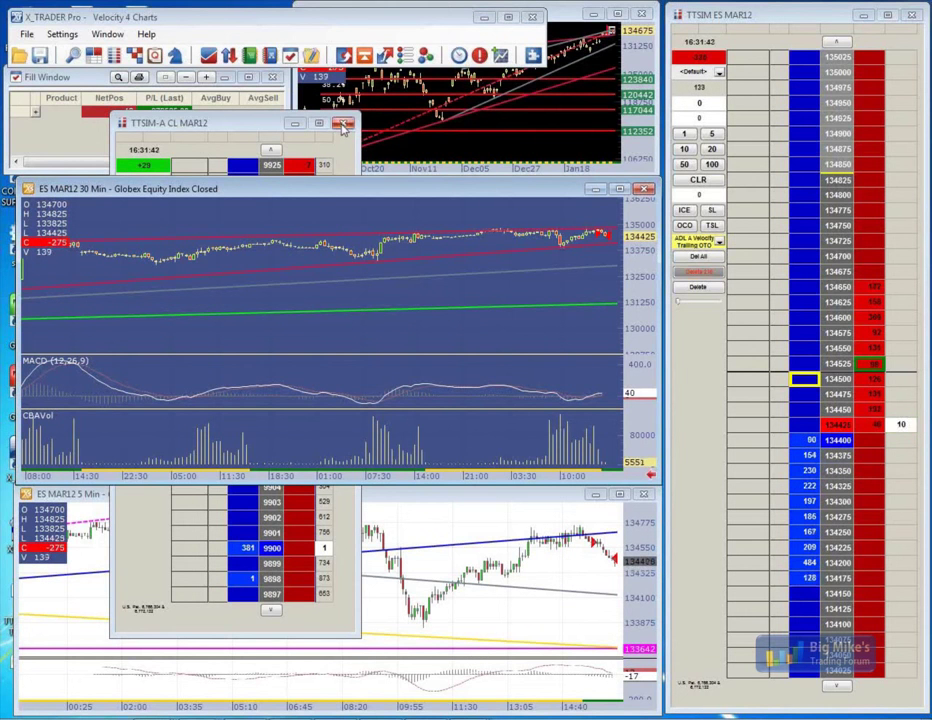
{"action": "left_click", "coordinate": [343, 125]}
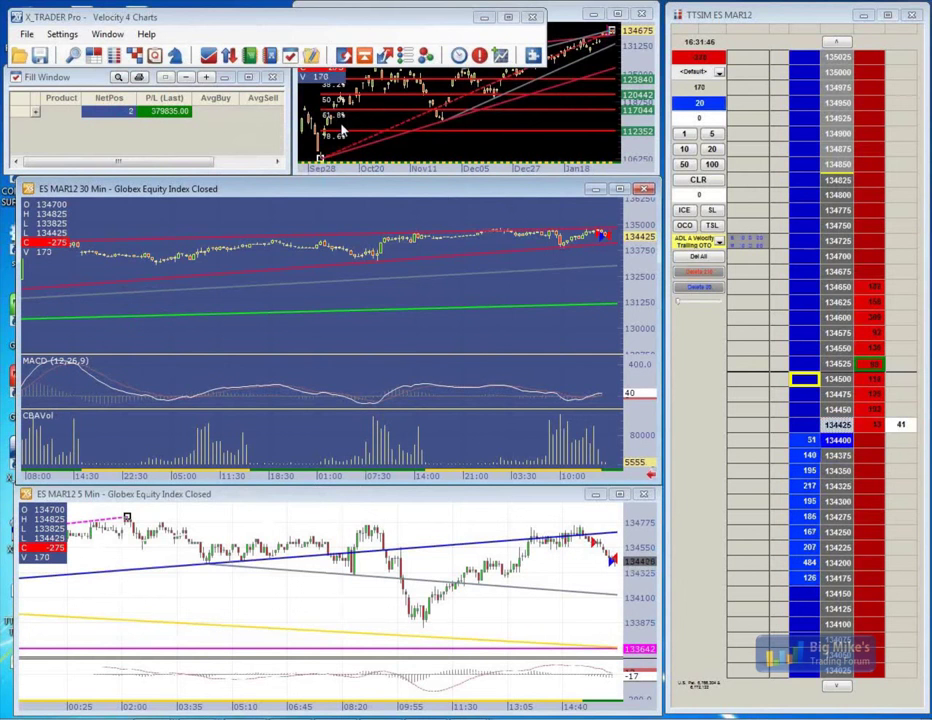
Bring up the CSV export of all fill rows in the Orders and Fills window, and close that window
{"action": "left_click", "coordinate": [210, 57]}
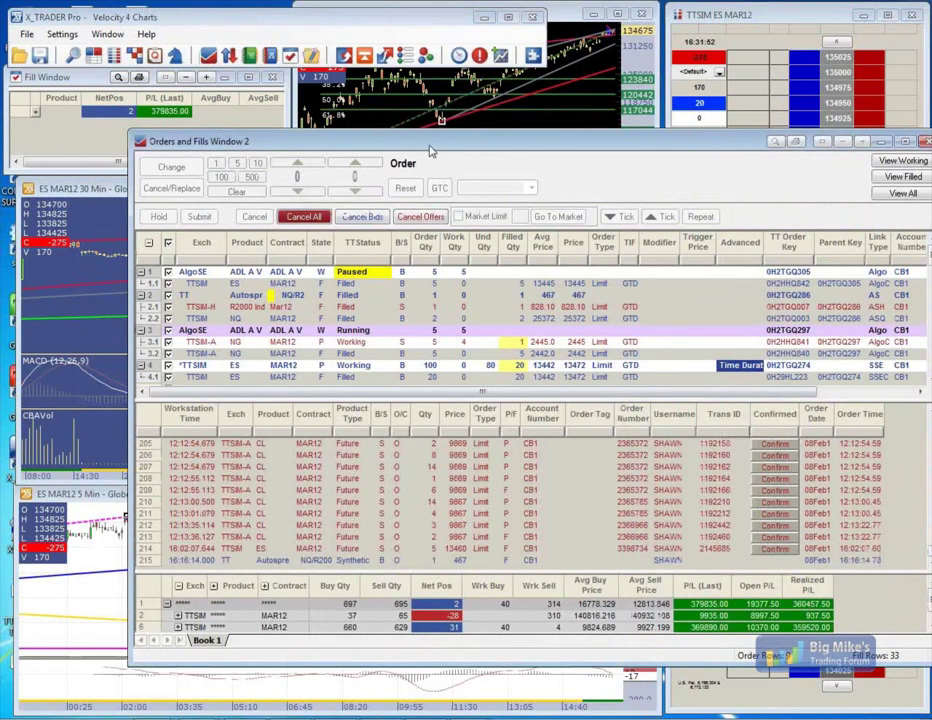
{"action": "left_click_drag", "start_coordinate": [430, 150], "coordinate": [327, 133]}
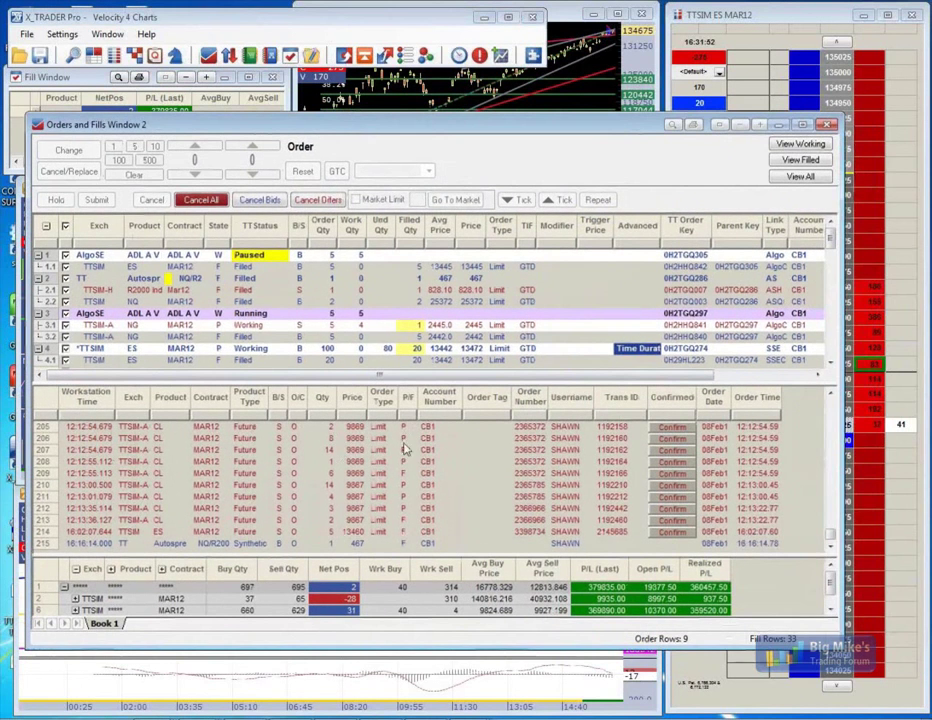
{"action": "right_click", "coordinate": [278, 464]}
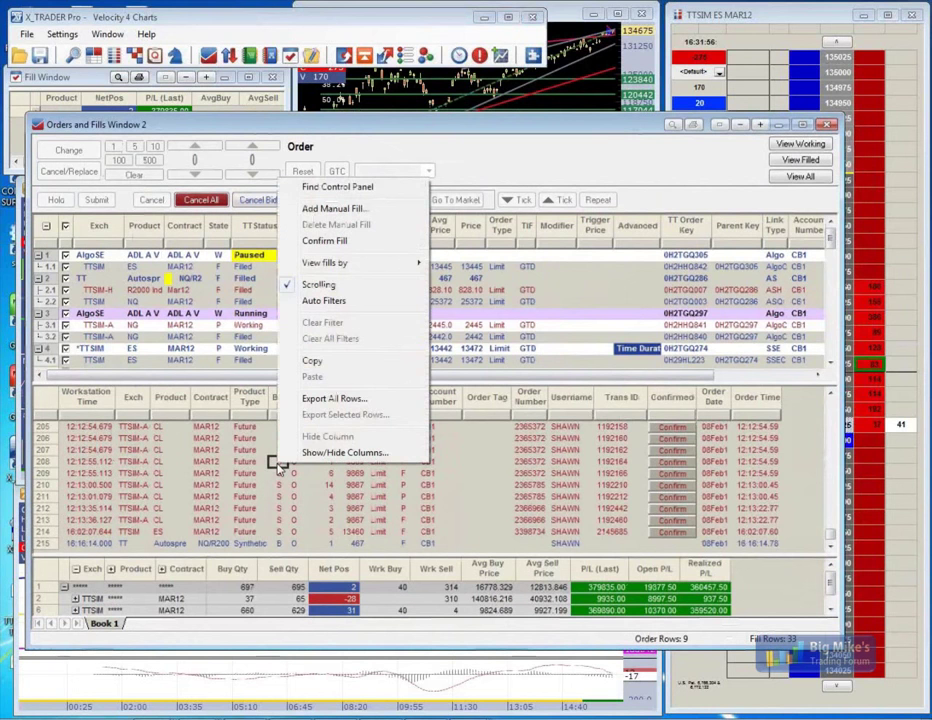
{"action": "left_click", "coordinate": [327, 402]}
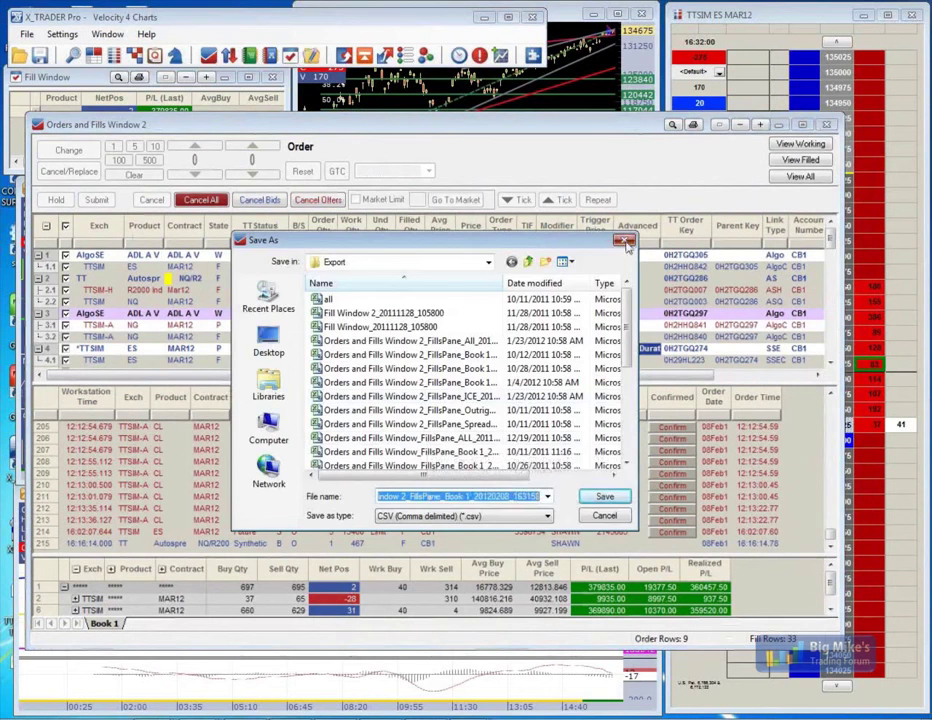
{"action": "key", "text": "Return"}
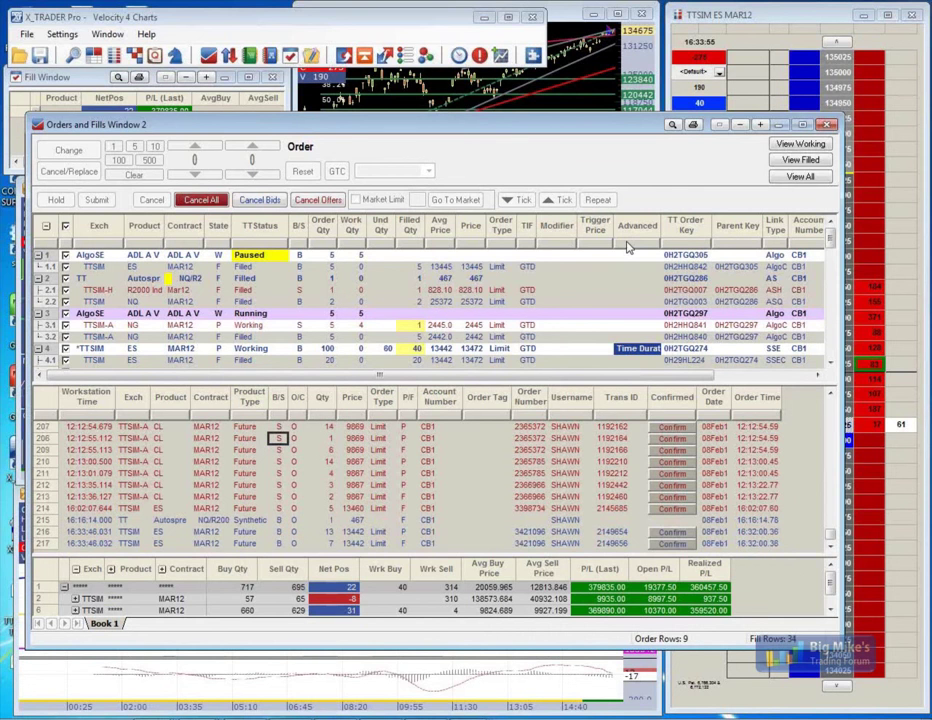
{"action": "left_click", "coordinate": [826, 124]}
Open the Velocity 2 Autospreader workspace
{"action": "left_click", "coordinate": [27, 34]}
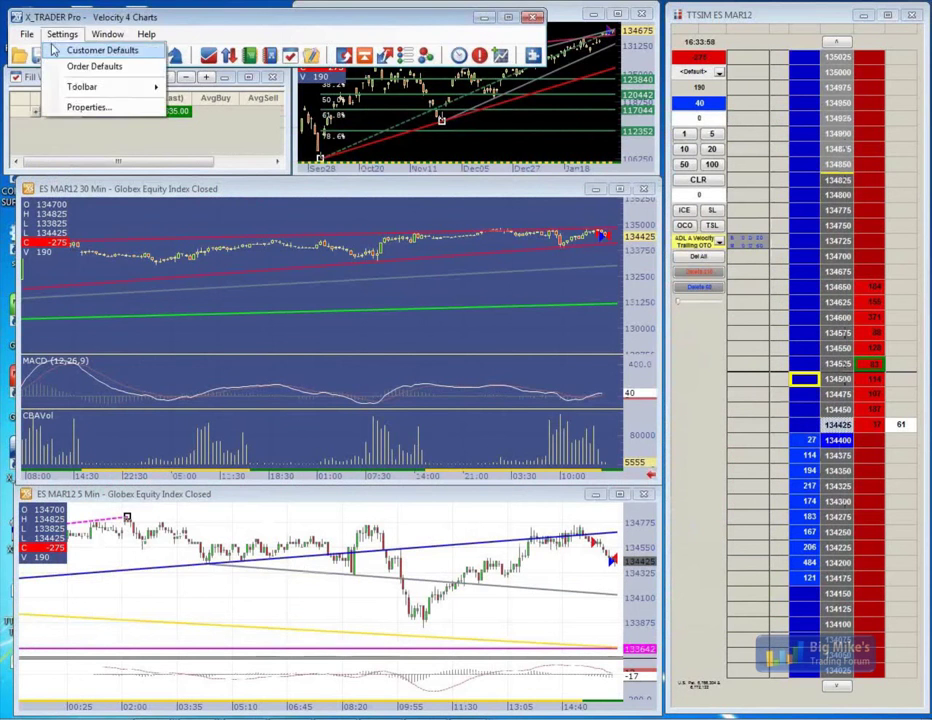
{"action": "left_click", "coordinate": [70, 50]}
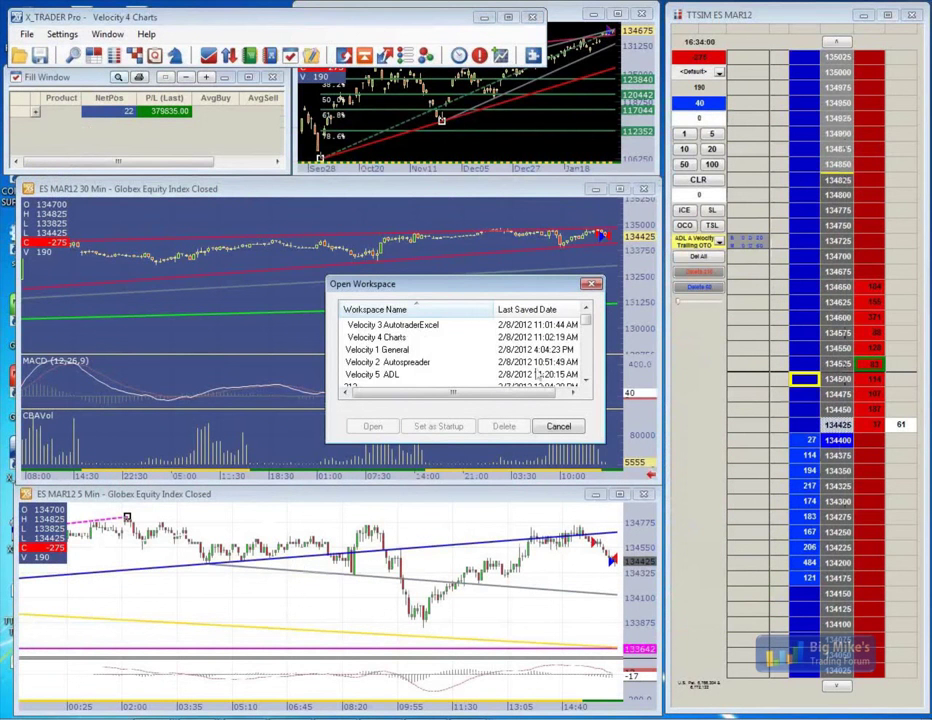
{"action": "left_click", "coordinate": [386, 362]}
{"action": "left_click", "coordinate": [372, 426]}
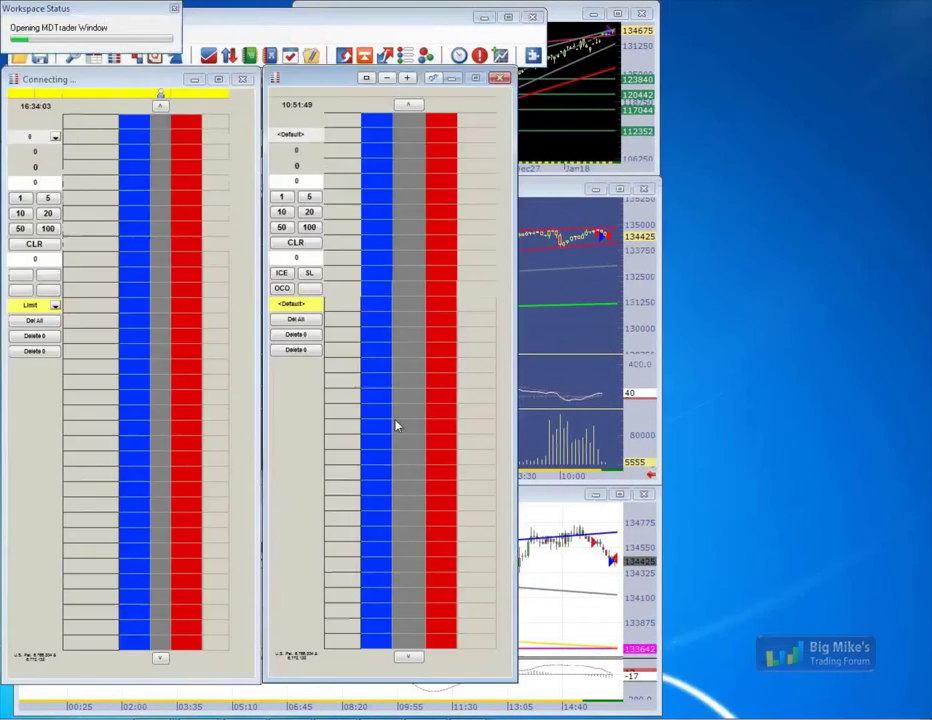
View the Autospreader configuration of the NQ/R2000 spread and close it without making changes
{"action": "right_click", "coordinate": [245, 435]}
{"action": "left_click", "coordinate": [305, 623]}
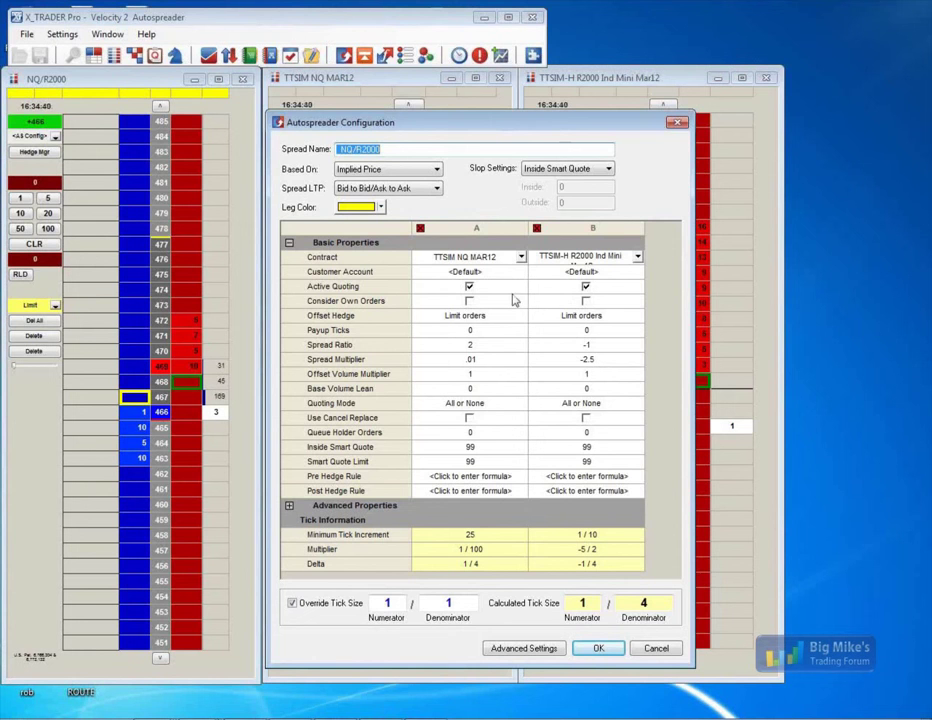
{"action": "left_click", "coordinate": [678, 122]}
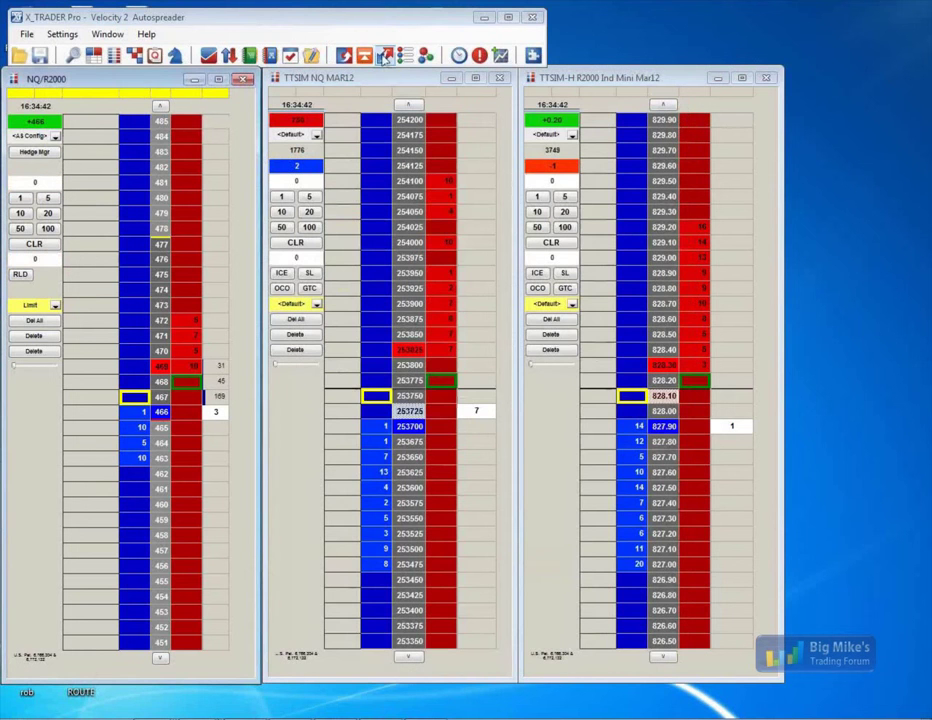
Start a new Autospreader spread and add CL MAR12 and CL APR12 from Market Explorer as its two legs
{"action": "left_click", "coordinate": [344, 55]}
{"action": "left_click", "coordinate": [599, 265]}
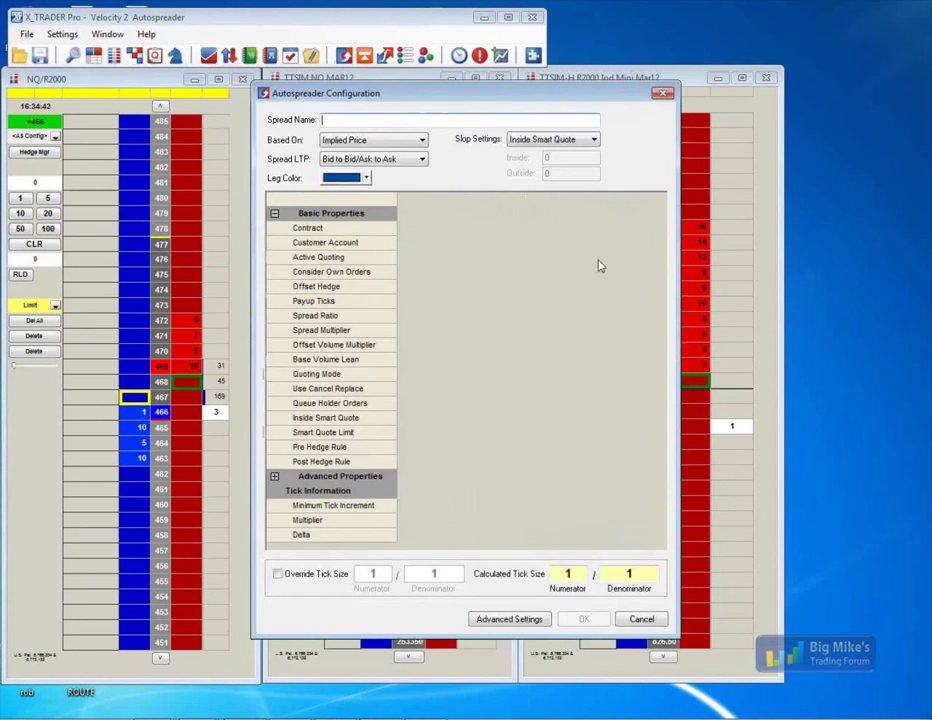
{"action": "left_click", "coordinate": [73, 55]}
{"action": "left_click_drag", "start_coordinate": [624, 112], "coordinate": [822, 104]}
{"action": "left_click_drag", "start_coordinate": [768, 184], "coordinate": [450, 272]}
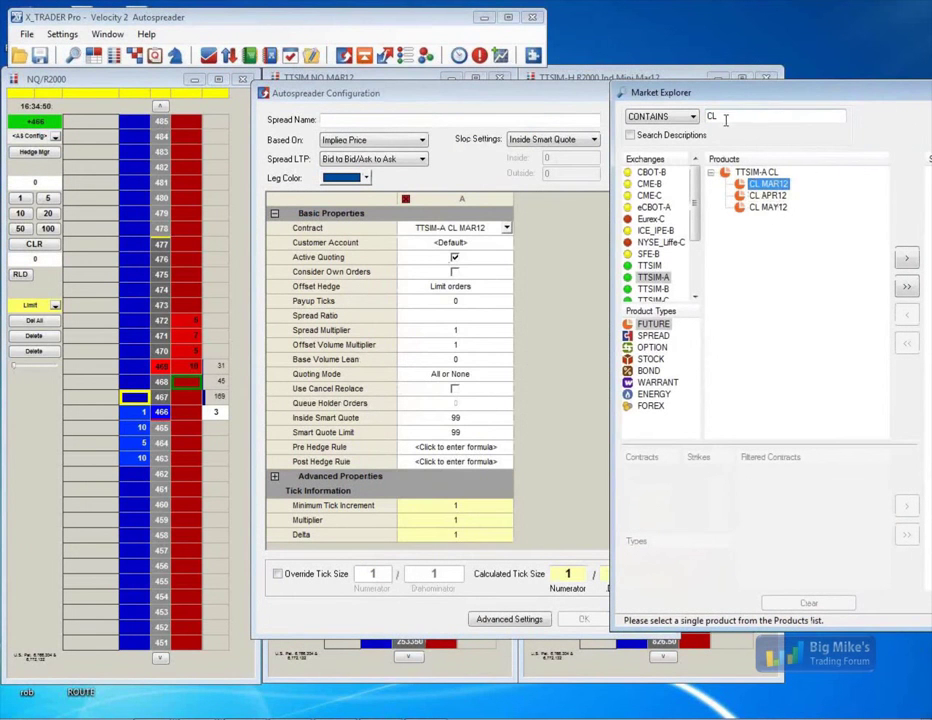
{"action": "left_click_drag", "start_coordinate": [770, 196], "coordinate": [548, 287]}
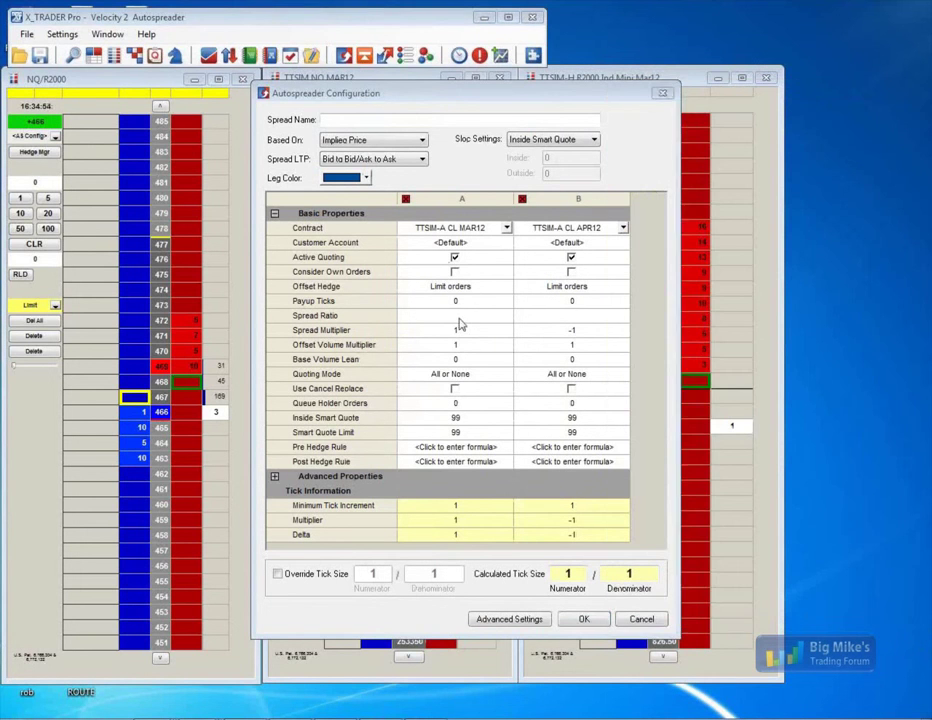
Set the spread ratios to 1 for CL MAR12 and -1 for CL APR12, and save the spread as cl
{"action": "left_click", "coordinate": [460, 318]}
{"action": "left_click", "coordinate": [571, 316]}
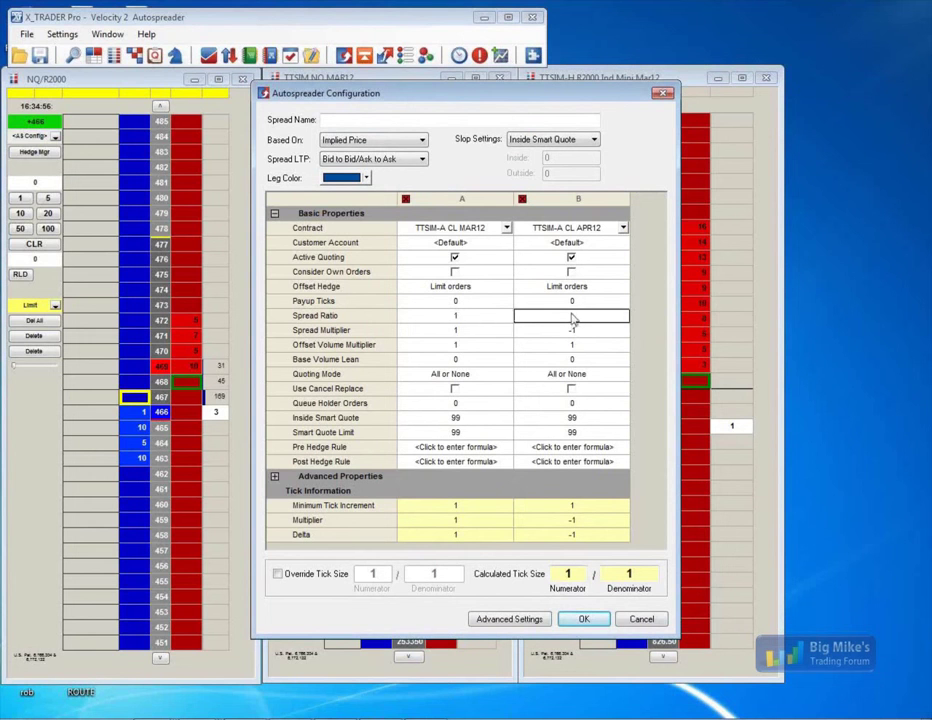
{"action": "left_click", "coordinate": [535, 331]}
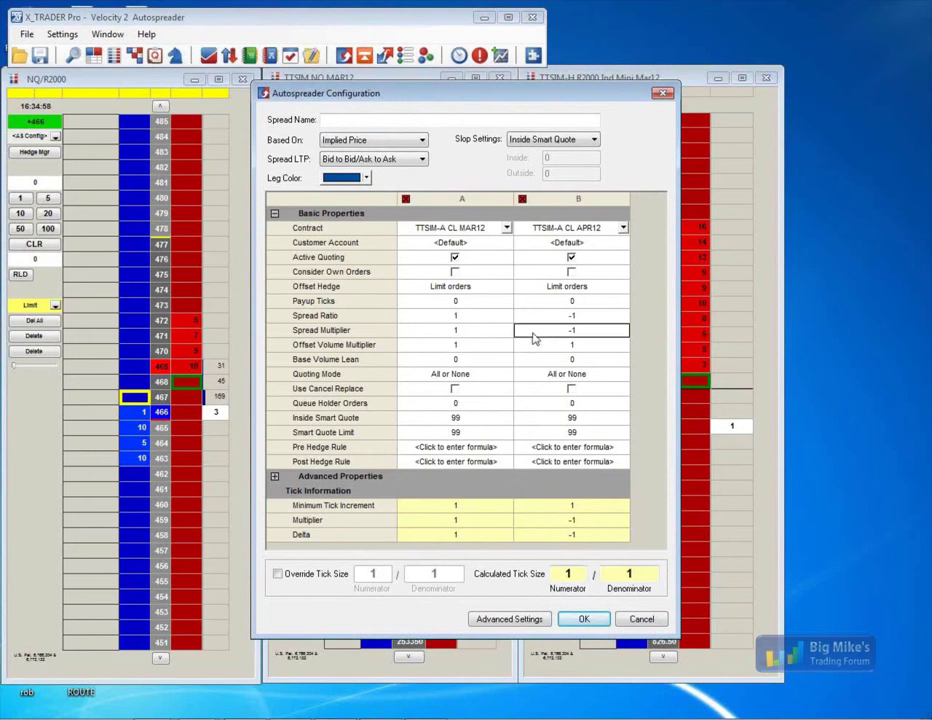
{"action": "left_click", "coordinate": [353, 120]}
{"action": "type", "text": "cl"}
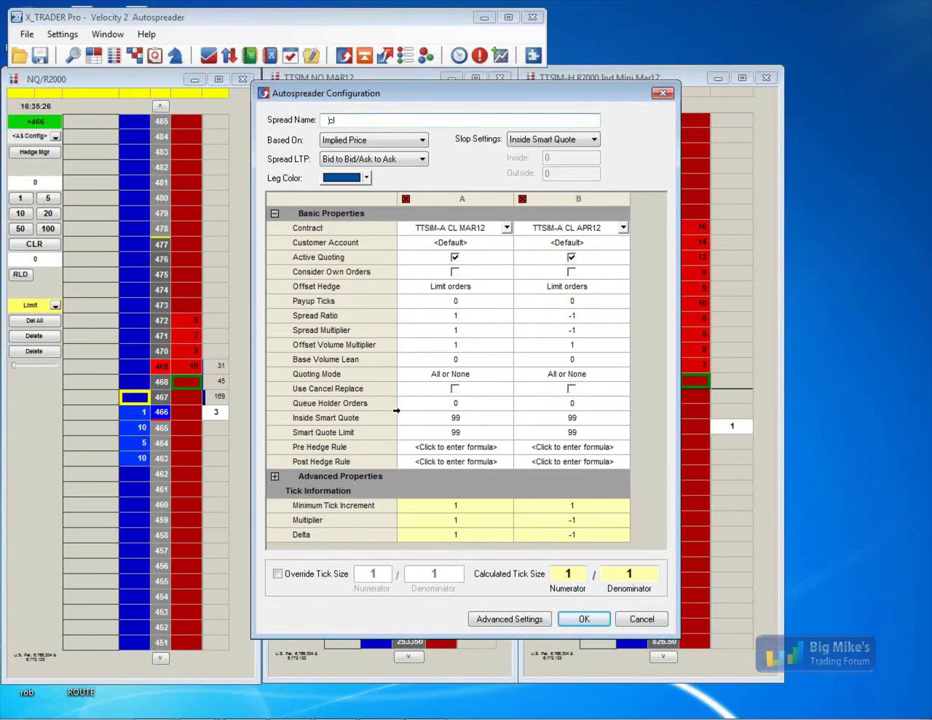
{"action": "left_click", "coordinate": [600, 622]}
Launch the cl spread with its leg ladders and arrange the windows so all three ladders are visible
{"action": "left_click", "coordinate": [337, 262]}
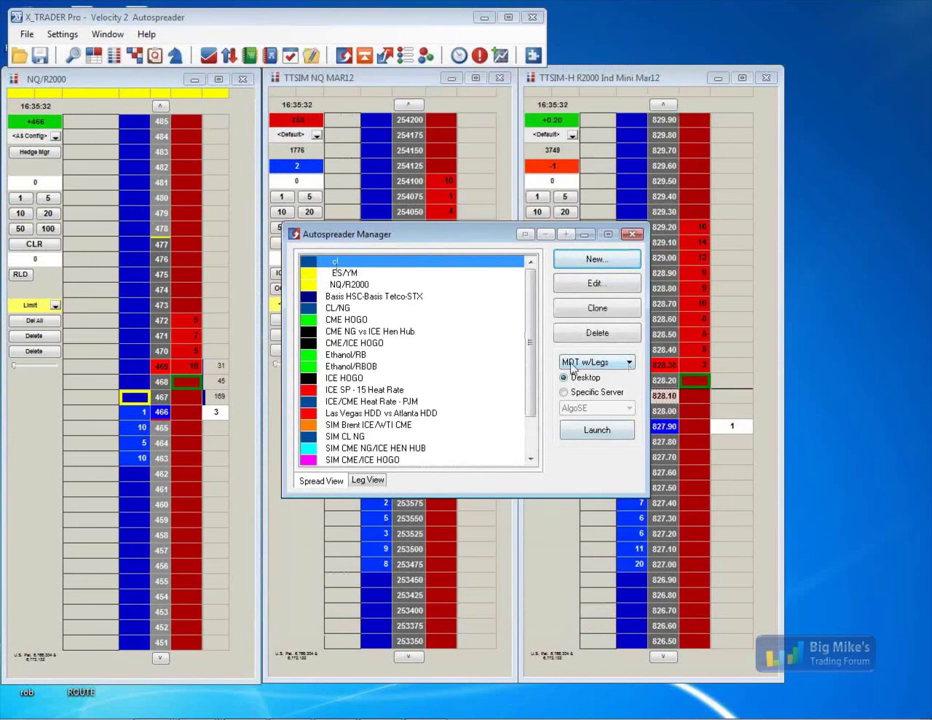
{"action": "left_click", "coordinate": [597, 431]}
{"action": "left_click_drag", "start_coordinate": [165, 79], "coordinate": [363, 80]}
{"action": "left_click", "coordinate": [150, 67]}
{"action": "left_click_drag", "start_coordinate": [150, 67], "coordinate": [127, 80]}
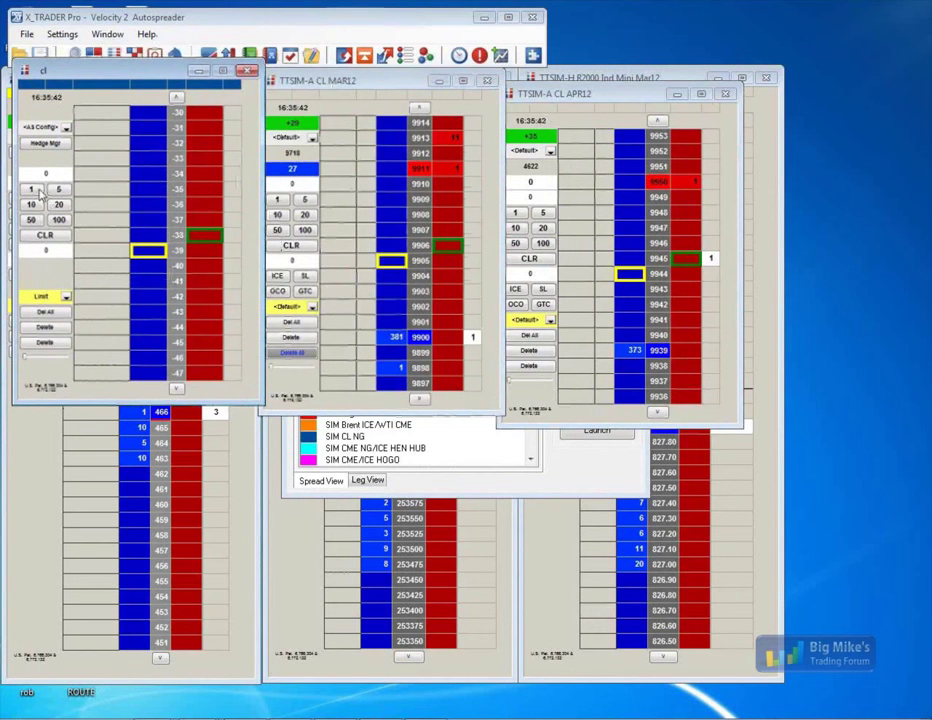
Place a 1-lot buy order at -40 on the cl spread ladder and delete that working order
{"action": "left_click", "coordinate": [146, 268]}
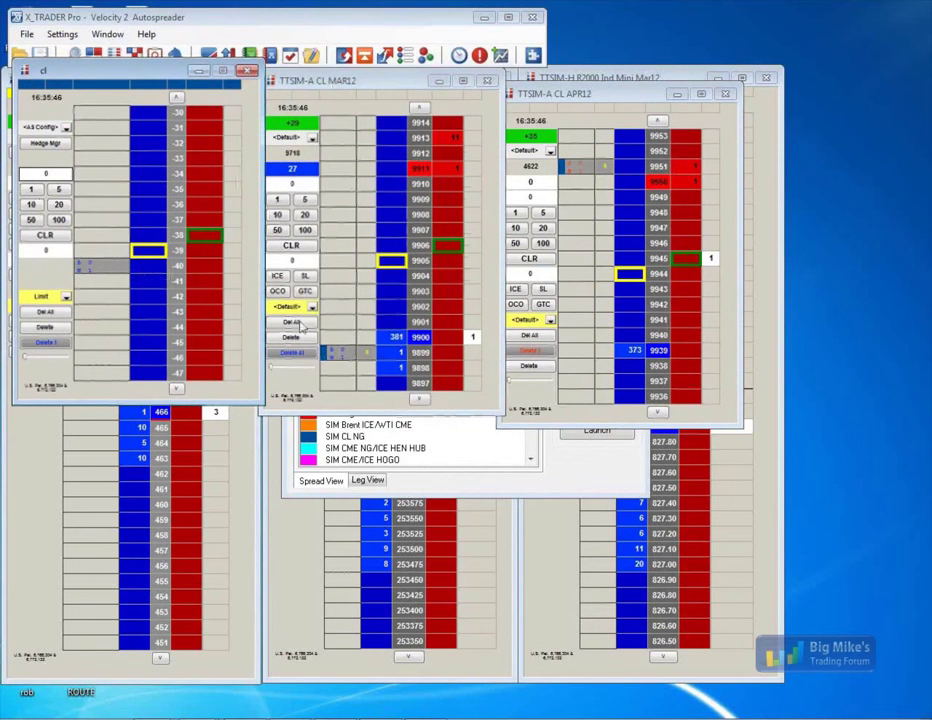
{"action": "left_click", "coordinate": [118, 265]}
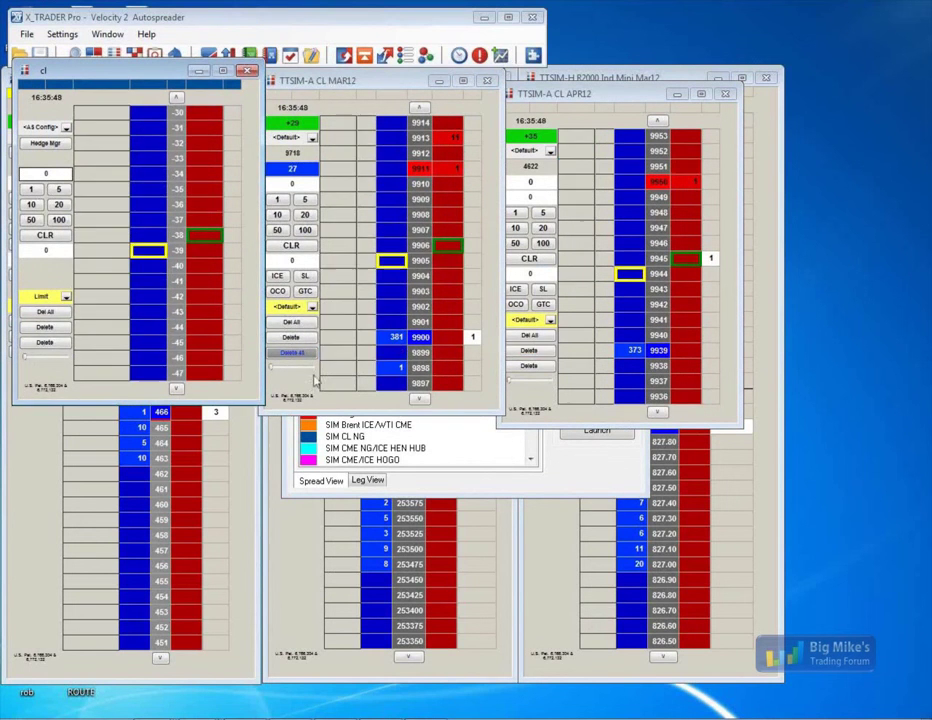
Turn off Active Quoting for the CL MAR12 leg in the cl spread's configuration and save the change
{"action": "right_click", "coordinate": [228, 396]}
{"action": "left_click", "coordinate": [302, 642]}
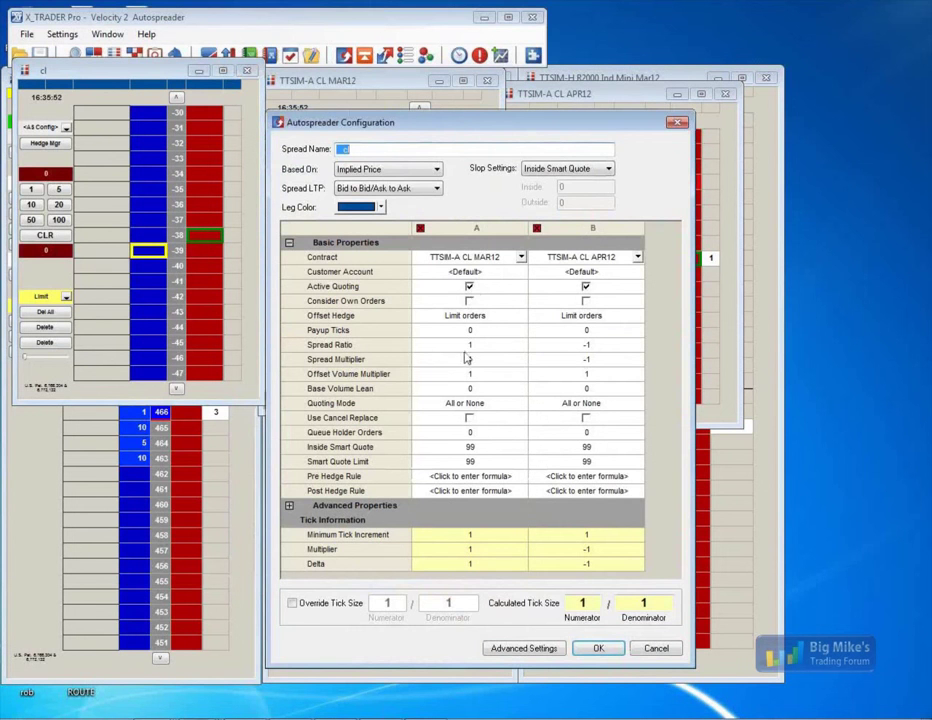
{"action": "left_click", "coordinate": [469, 287]}
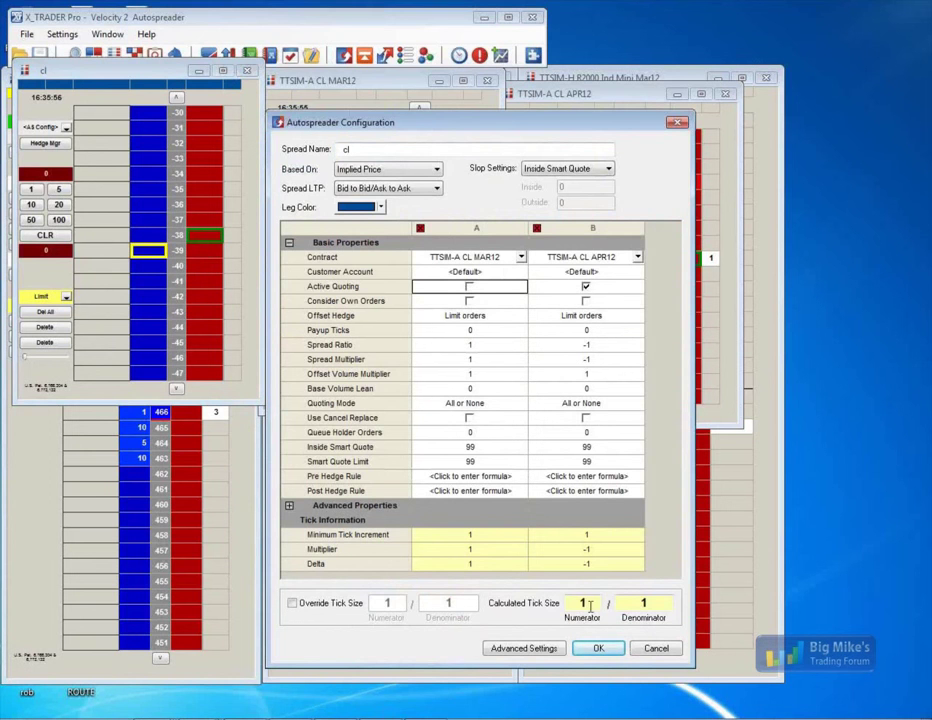
{"action": "left_click", "coordinate": [598, 648]}
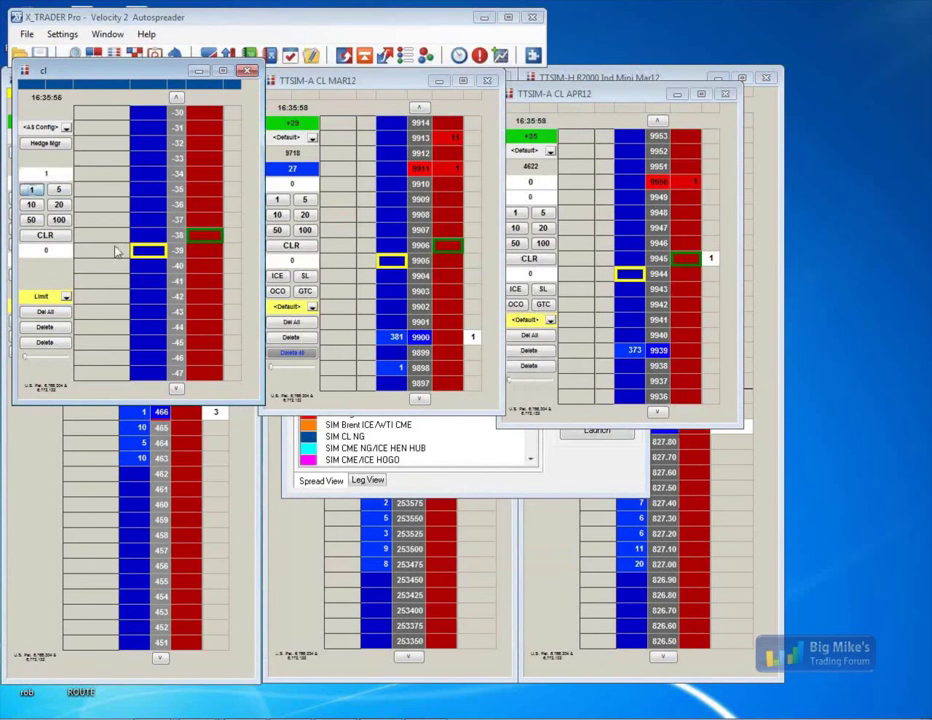
Place a 1-lot buy order at -41 on the cl spread ladder and check the quoted order in the CL APR12 ladder
{"action": "left_click", "coordinate": [155, 293]}
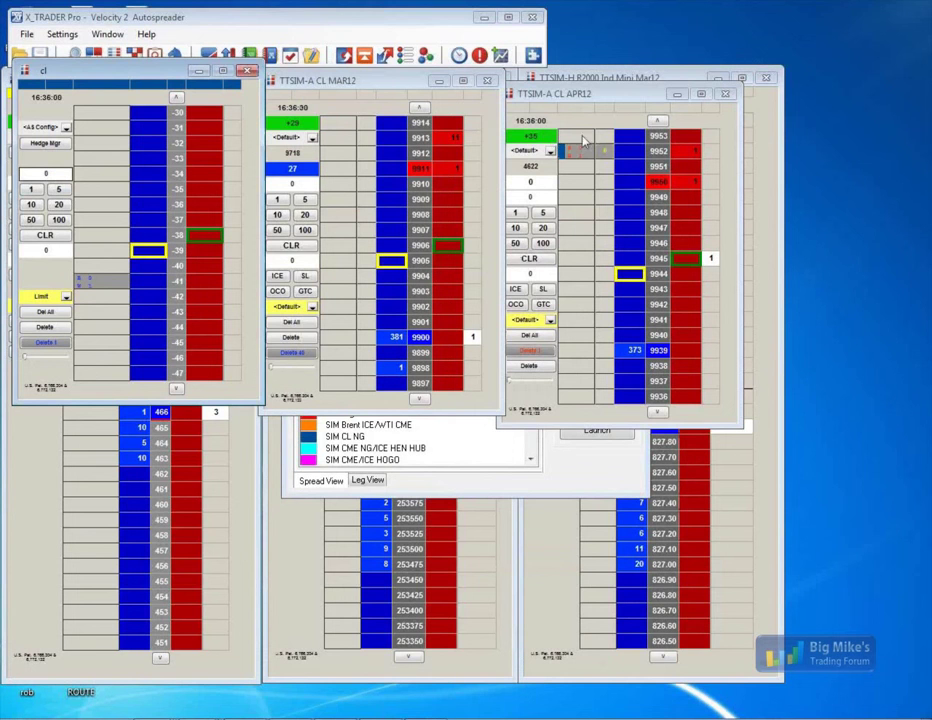
{"action": "mouse_move", "coordinate": [581, 155]}
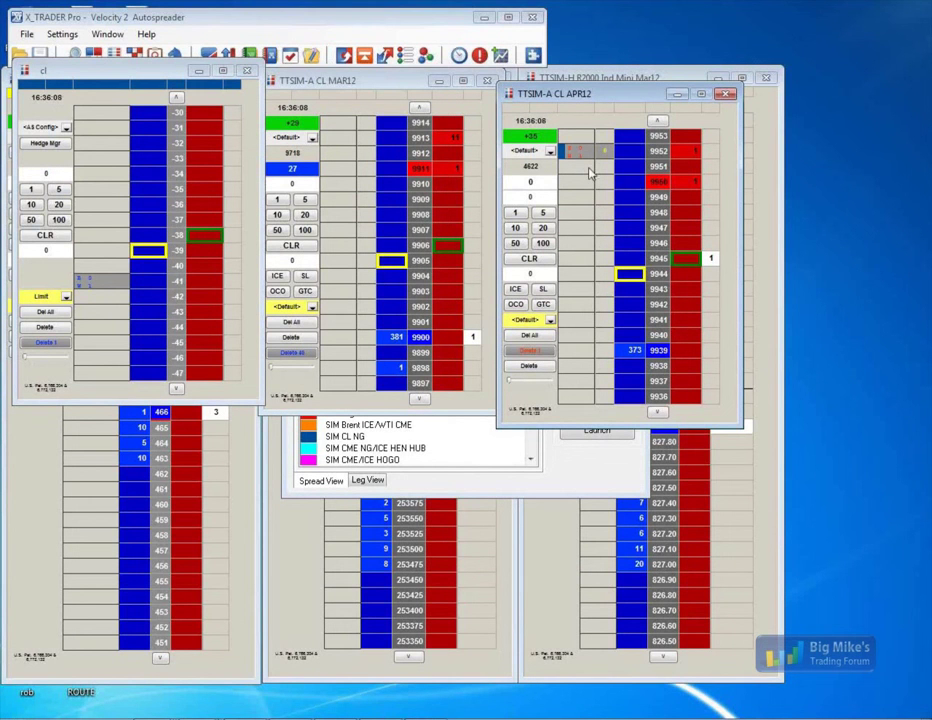
Close the CL APR12 and CL MAR12 leg ladders and the Autospreader spread list window
{"action": "left_click", "coordinate": [729, 97]}
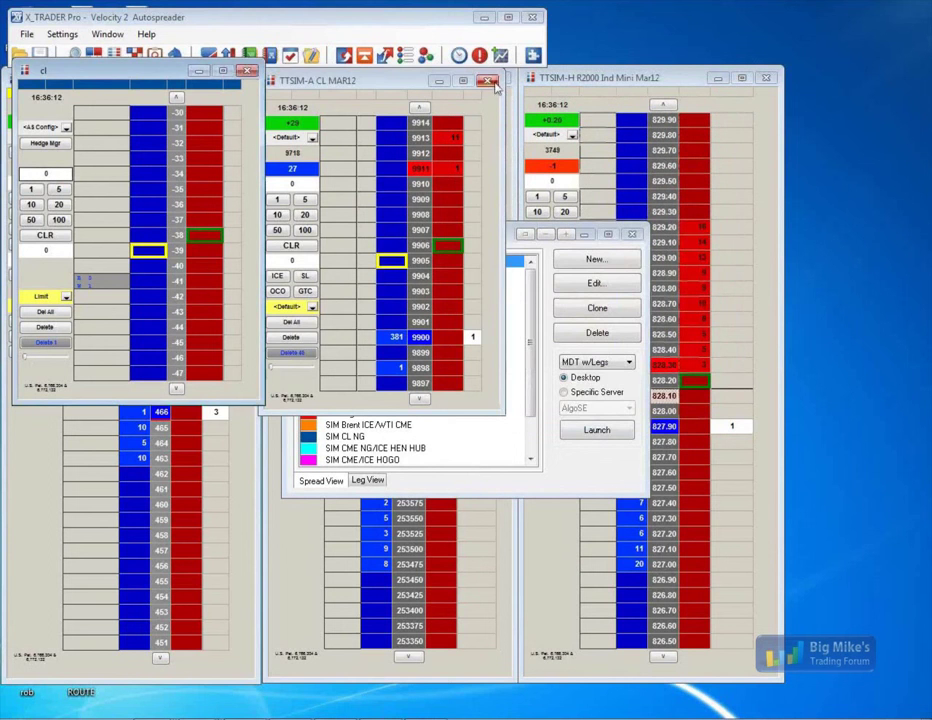
{"action": "left_click", "coordinate": [490, 81]}
{"action": "left_click", "coordinate": [634, 240]}
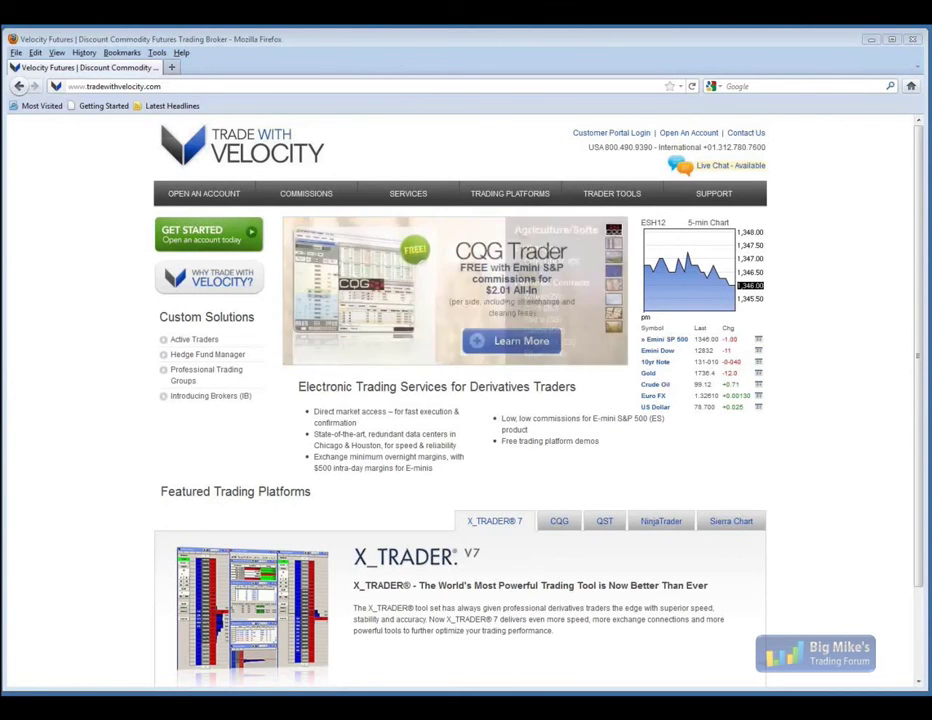
Open the E-Mini S&P 500 commission schedule from the featured commissions on the Velocity Futures website
{"action": "left_click", "coordinate": [311, 196]}
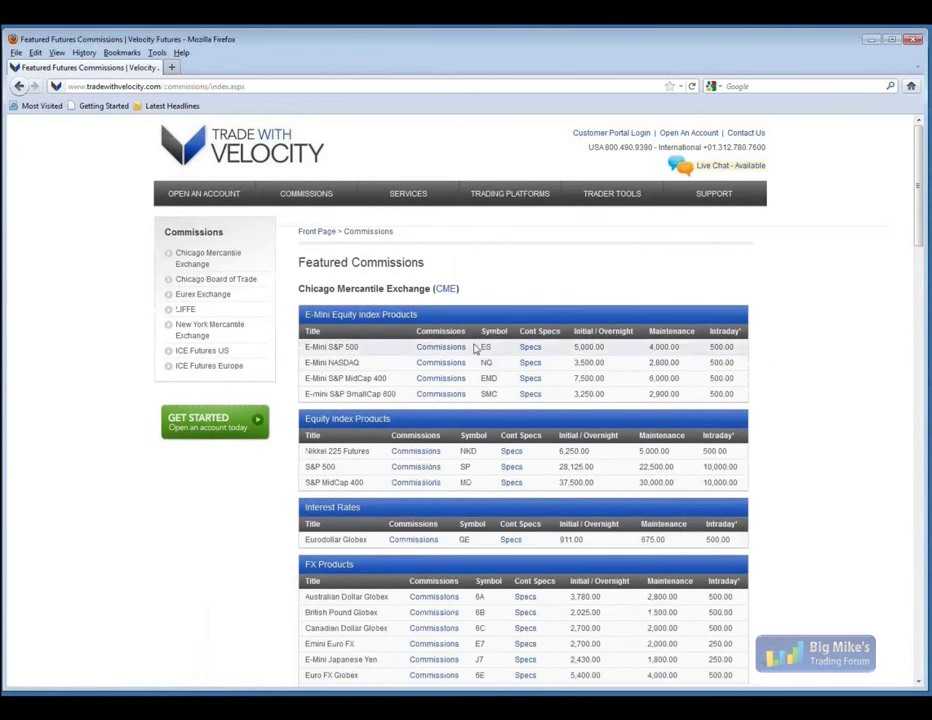
{"action": "scroll", "coordinate": [456, 360], "scroll_direction": "down", "scroll_amount": 3}
{"action": "scroll", "coordinate": [360, 204], "scroll_direction": "up", "scroll_amount": 3}
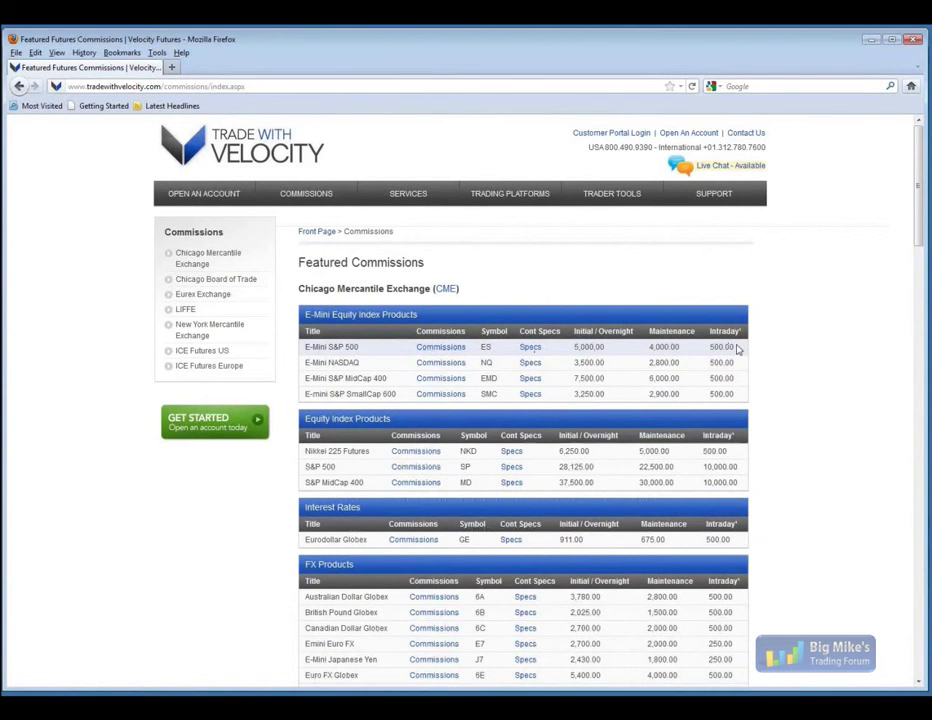
{"action": "left_click", "coordinate": [452, 352]}
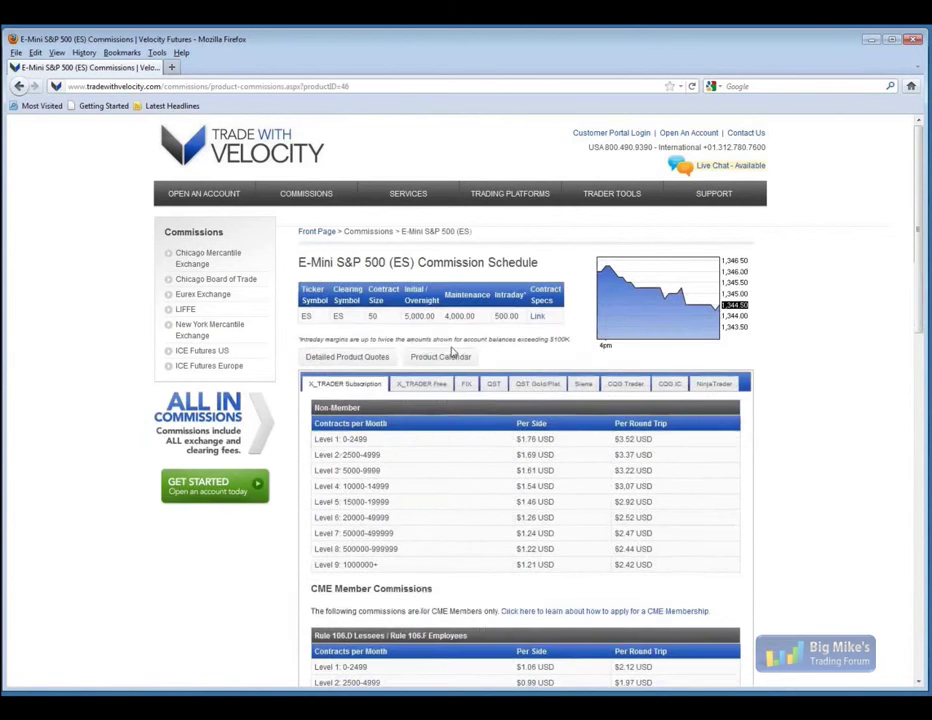
{"action": "scroll", "coordinate": [447, 354], "scroll_direction": "down", "scroll_amount": 1}
{"action": "scroll", "coordinate": [447, 354], "scroll_direction": "down", "scroll_amount": 1}
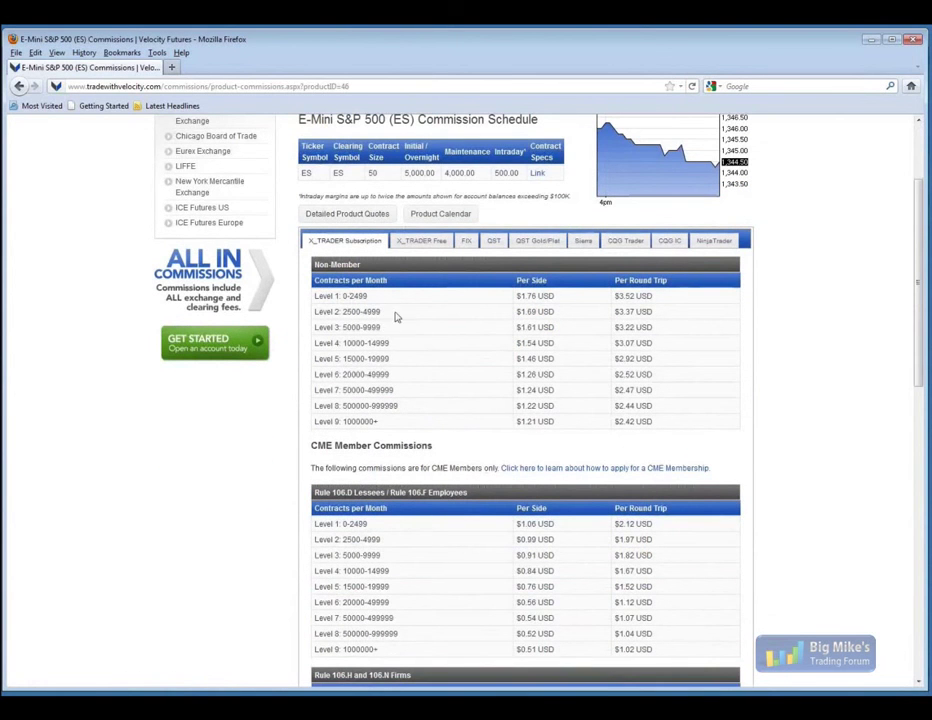
Highlight the Level 1 non-member rate and compare the X_TRADER Subscription, X_TRADER Free and FIX commission rates
{"action": "left_click_drag", "start_coordinate": [670, 294], "coordinate": [306, 299]}
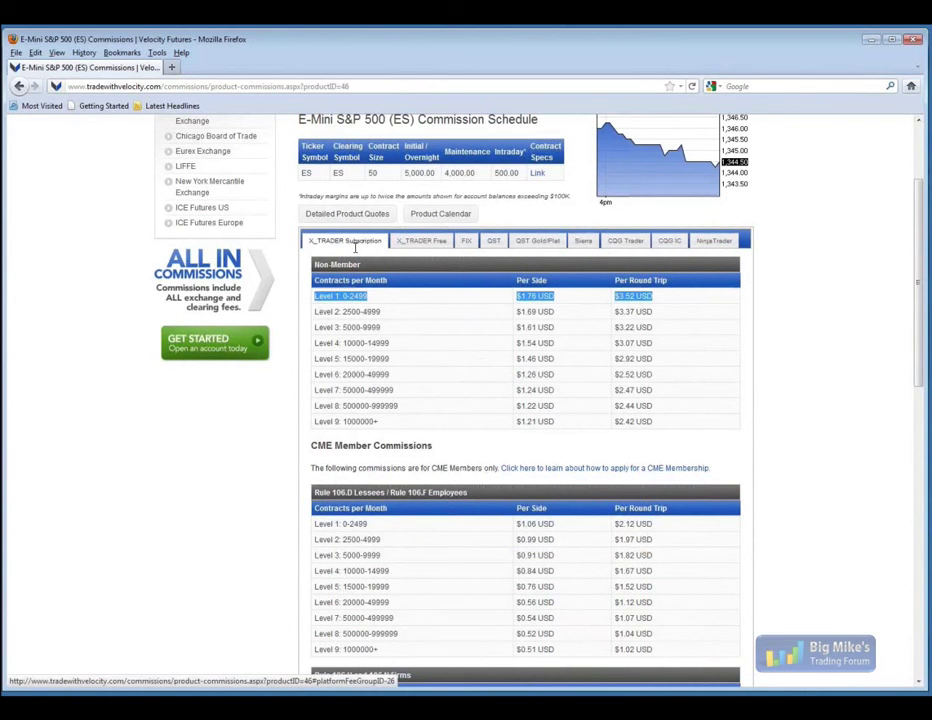
{"action": "left_click", "coordinate": [434, 242]}
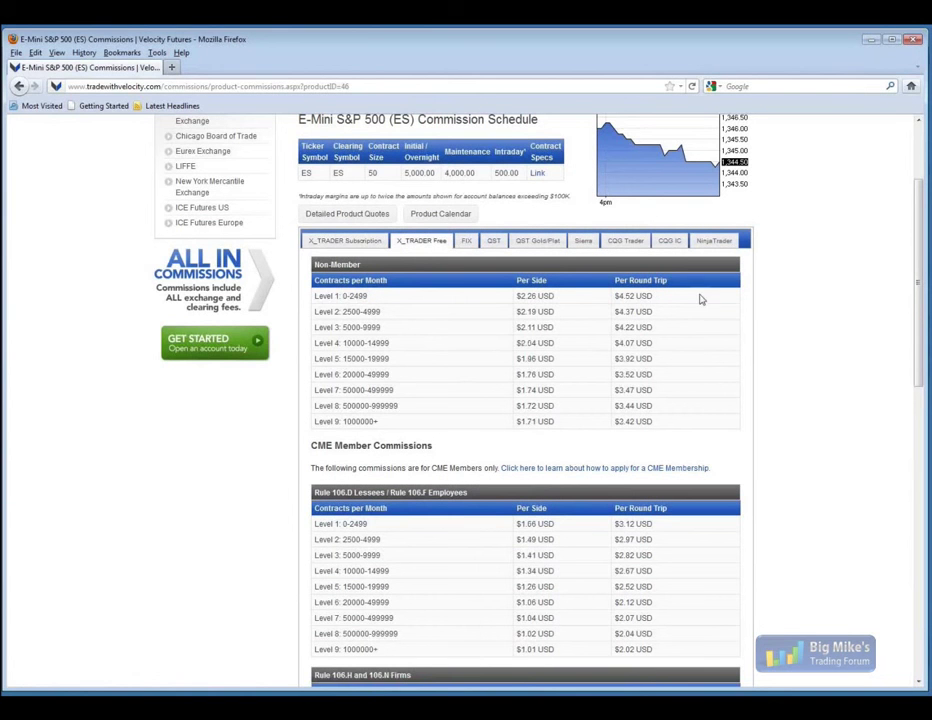
{"action": "left_click", "coordinate": [466, 244]}
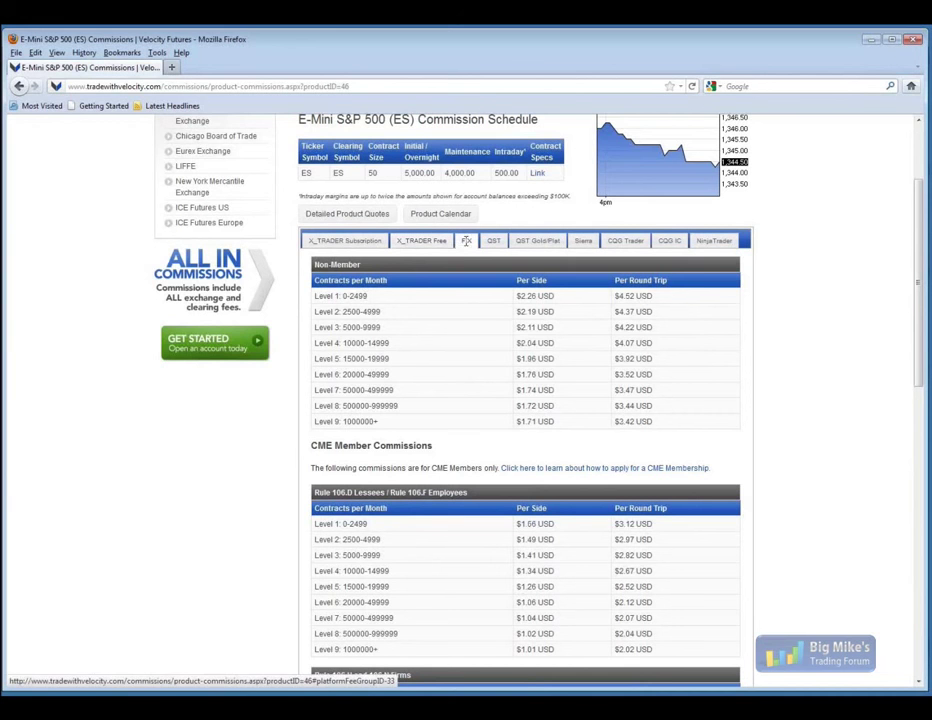
{"action": "left_click", "coordinate": [358, 244]}
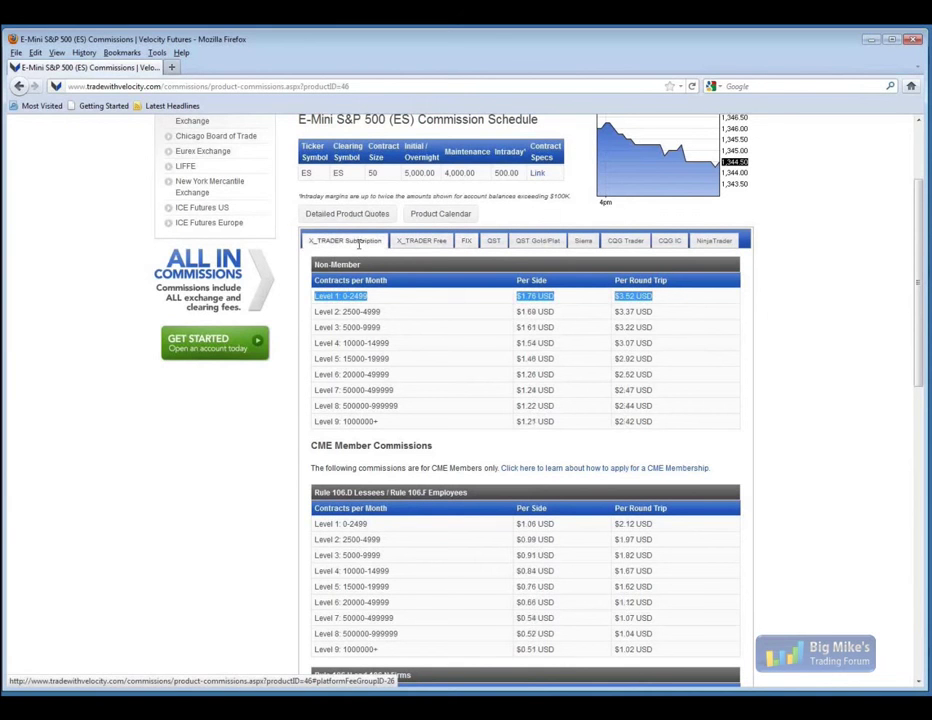
Compare the Level 1 non-member per-side rate with the CME member rates, highlighting that rate and clearing the highlight
{"action": "scroll", "coordinate": [420, 300], "scroll_direction": "down", "scroll_amount": 3}
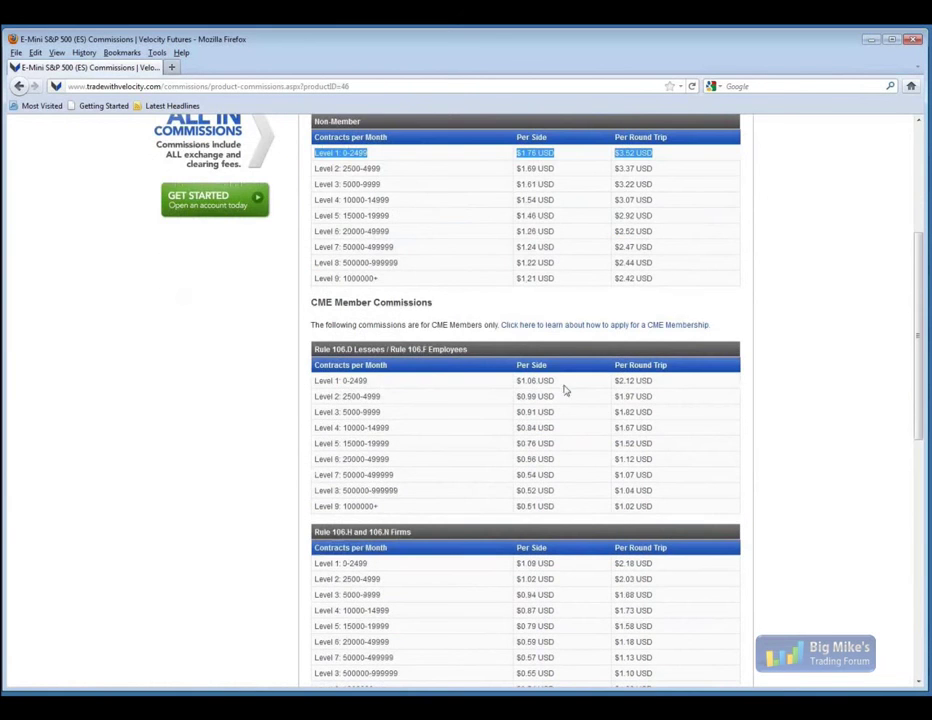
{"action": "left_click", "coordinate": [541, 152]}
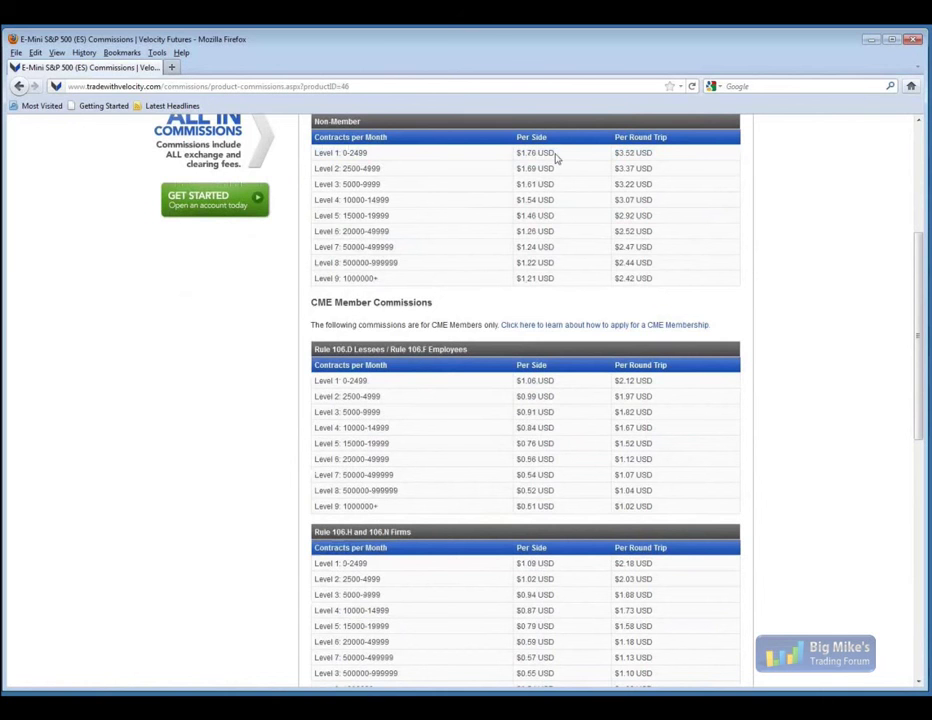
{"action": "left_click_drag", "start_coordinate": [555, 152], "coordinate": [515, 152]}
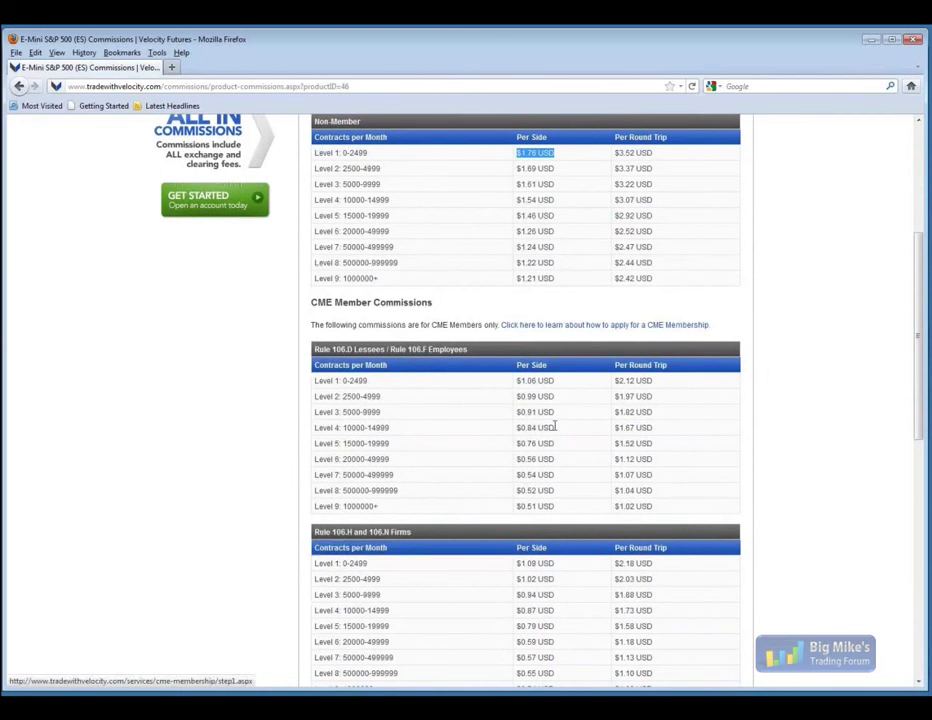
{"action": "scroll", "coordinate": [551, 415], "scroll_direction": "up", "scroll_amount": 1}
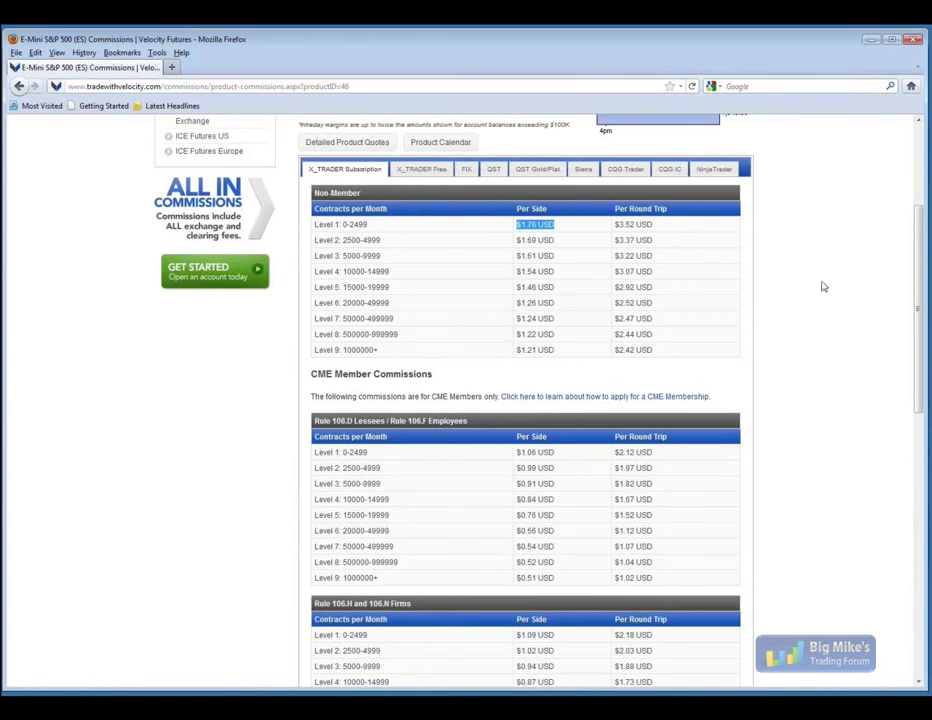
{"action": "scroll", "coordinate": [843, 302], "scroll_direction": "up", "scroll_amount": 3}
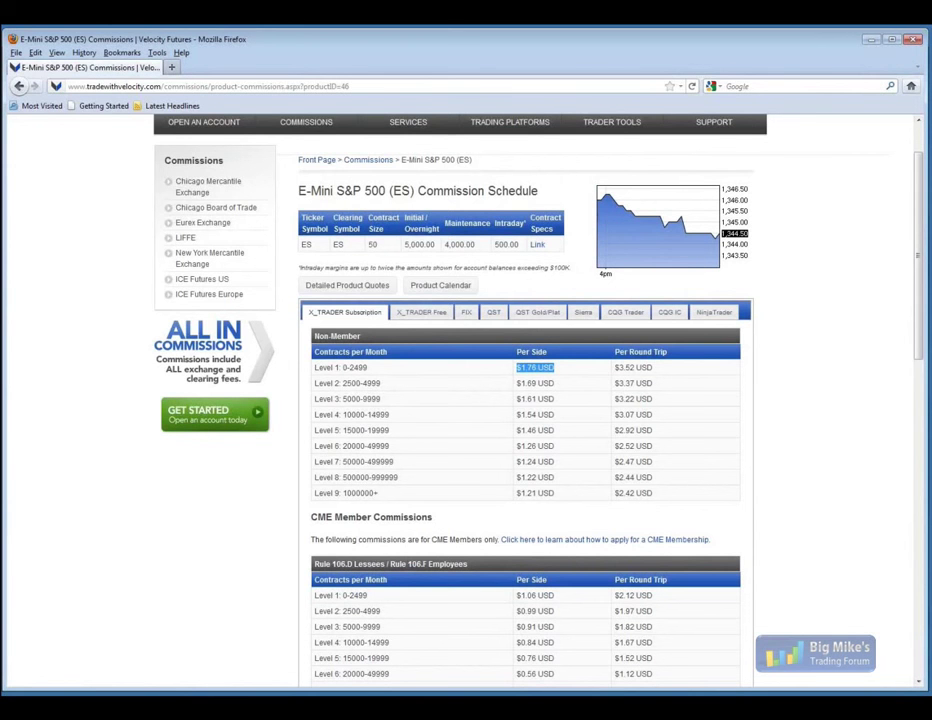
{"action": "left_click", "coordinate": [793, 252]}
{"action": "scroll", "coordinate": [793, 252], "scroll_direction": "up", "scroll_amount": 1}
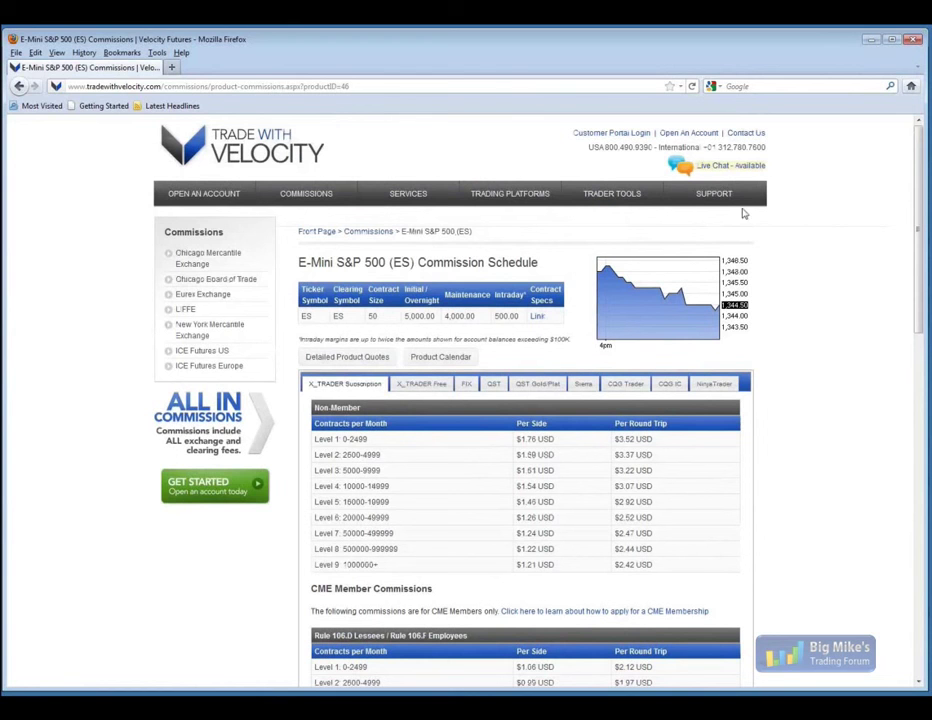
Show the account opening options, then open the live chat window and close it without starting a chat
{"action": "mouse_move", "coordinate": [194, 207]}
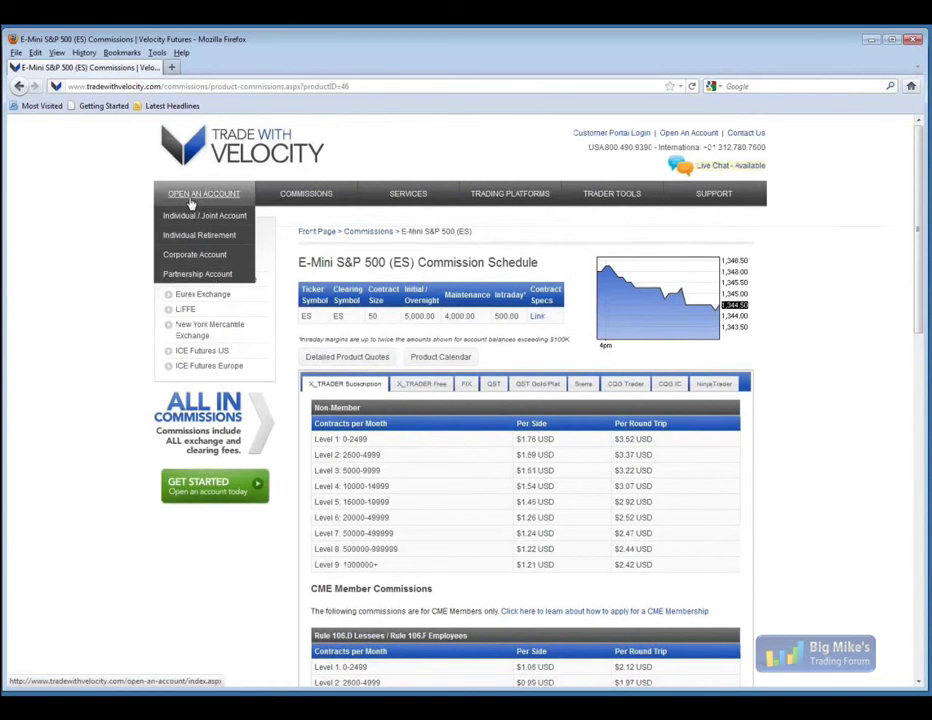
{"action": "left_click", "coordinate": [720, 170]}
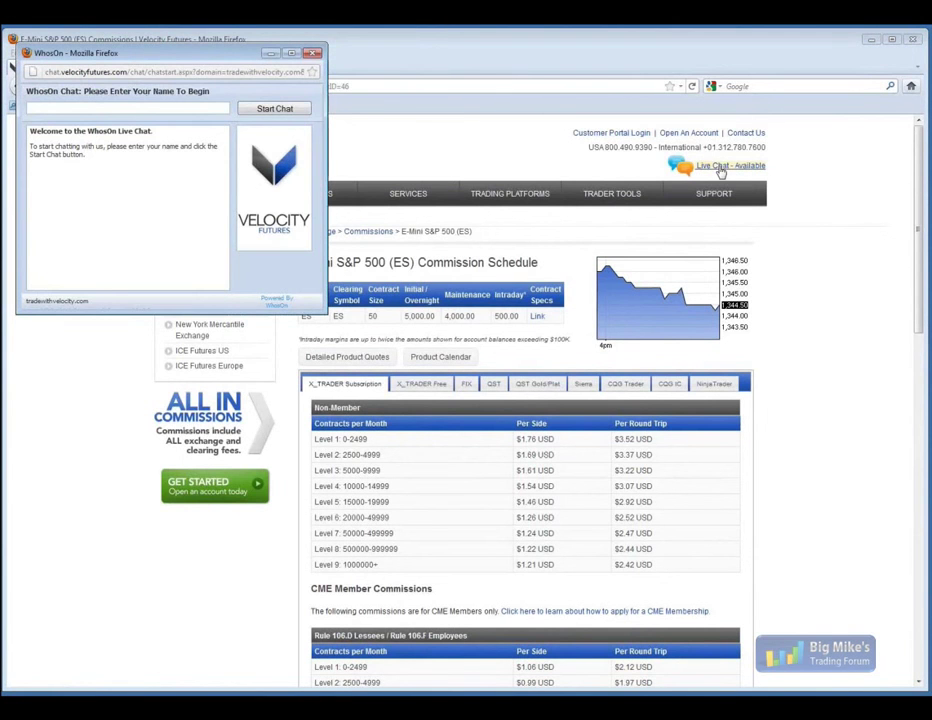
{"action": "left_click", "coordinate": [172, 77]}
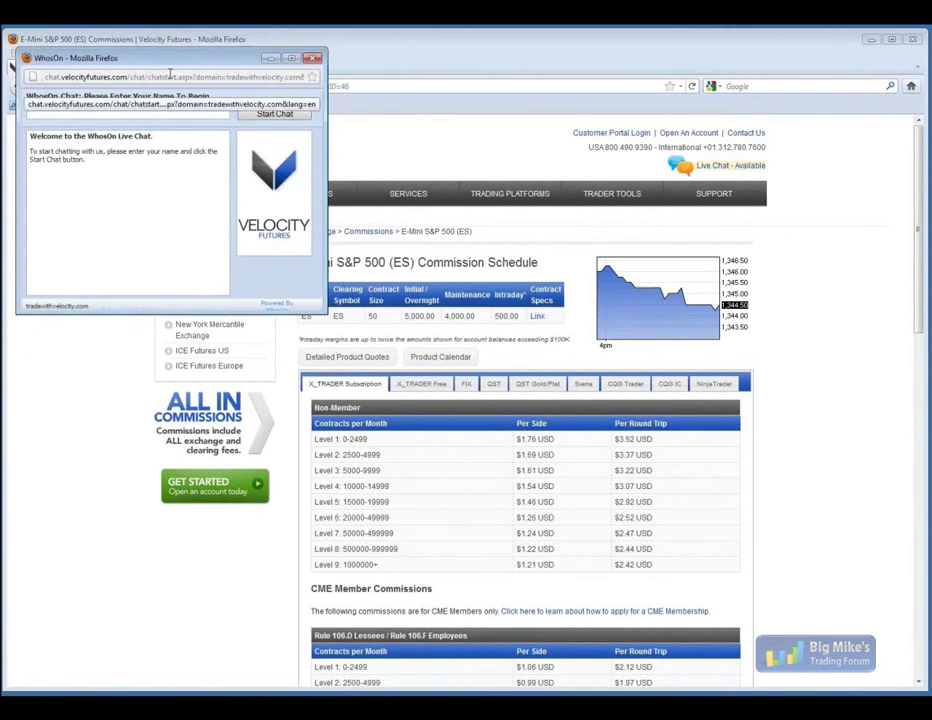
{"action": "left_click", "coordinate": [146, 179]}
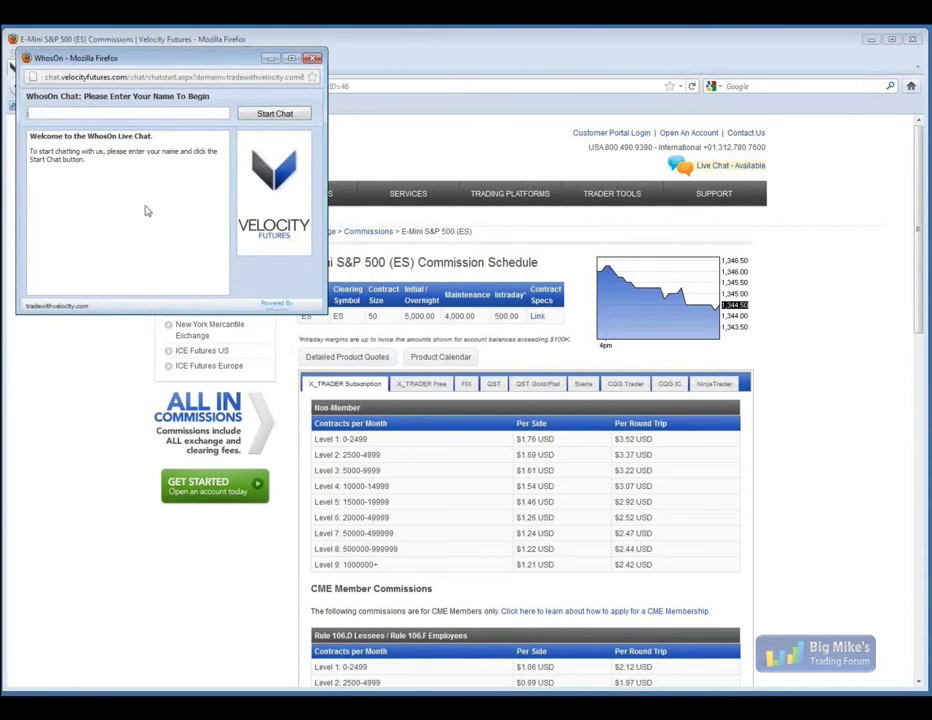
{"action": "left_click", "coordinate": [313, 59]}
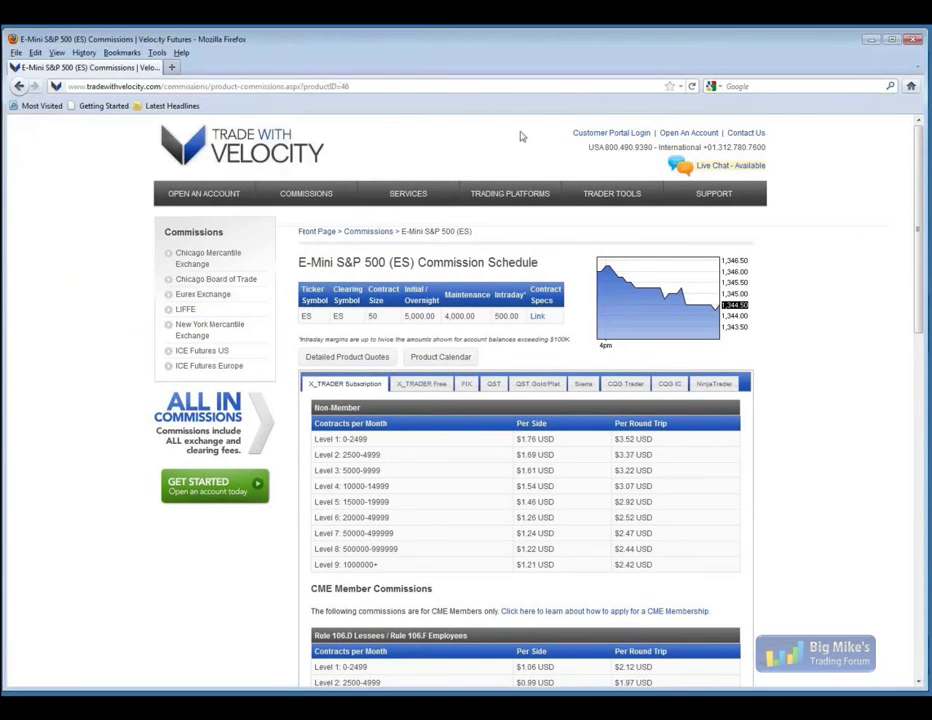